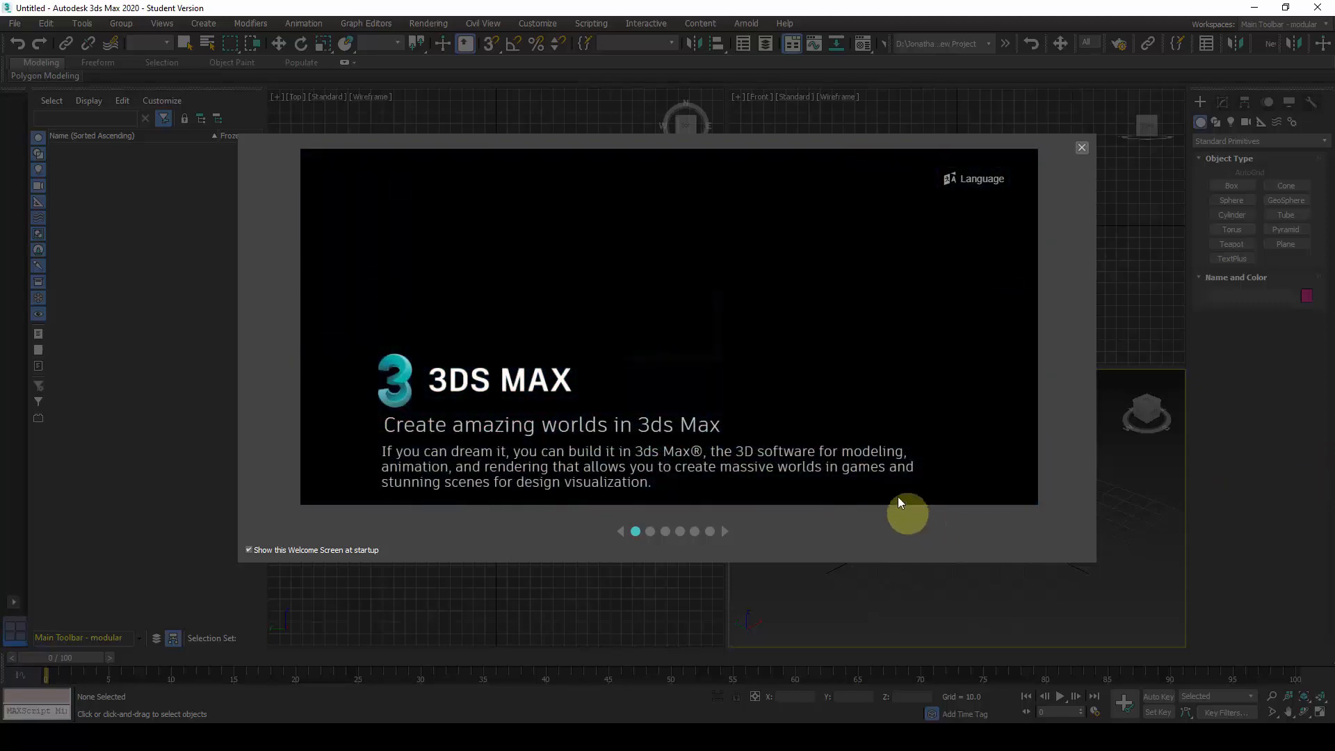
# Dismiss the welcome screen and set the scene undo levels to 30 in the general preferences.
pyautogui.click(725, 533)
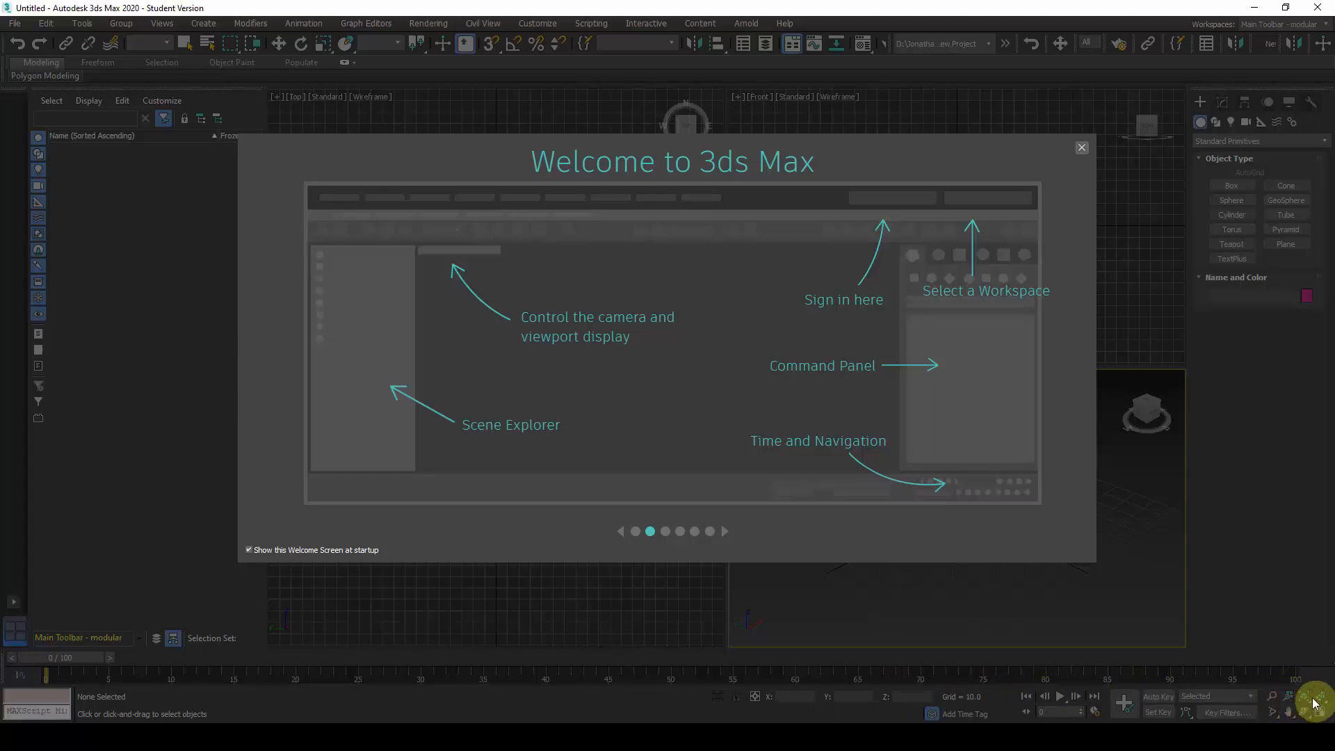
pyautogui.click(1082, 147)
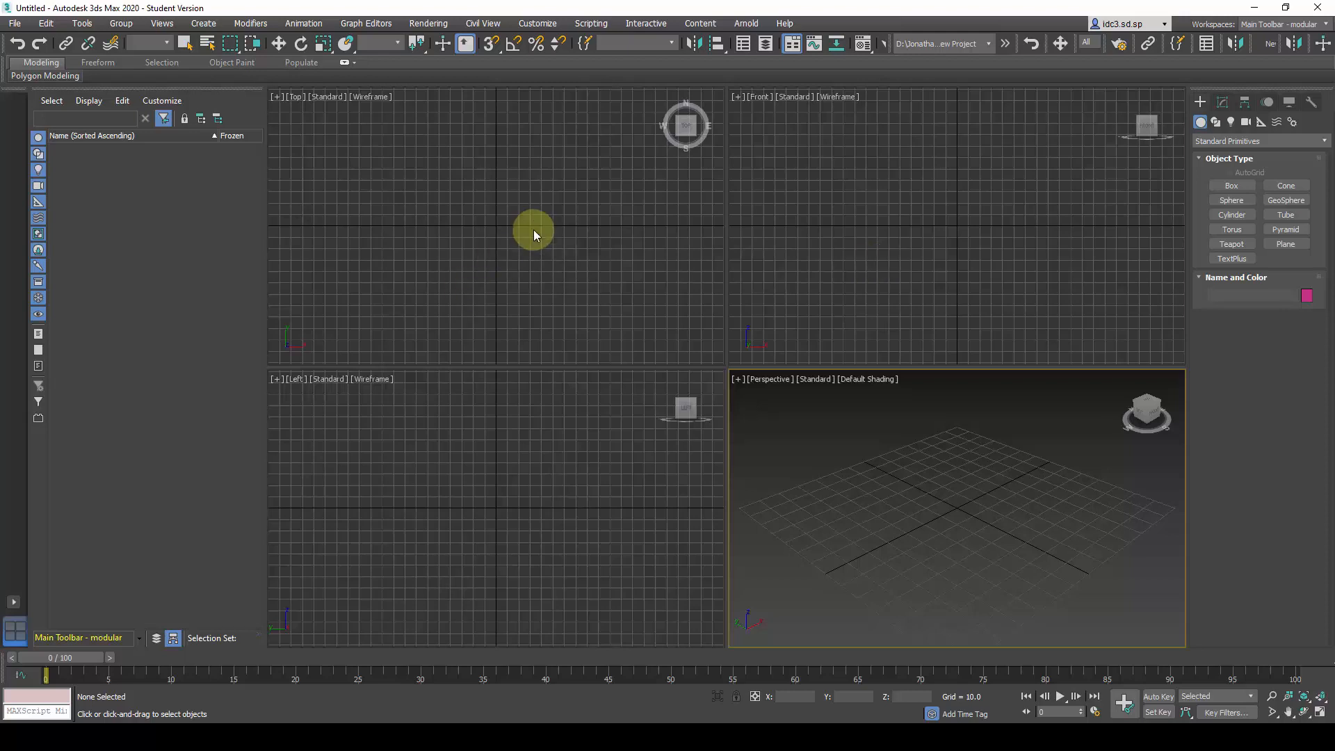
pyautogui.click(537, 24)
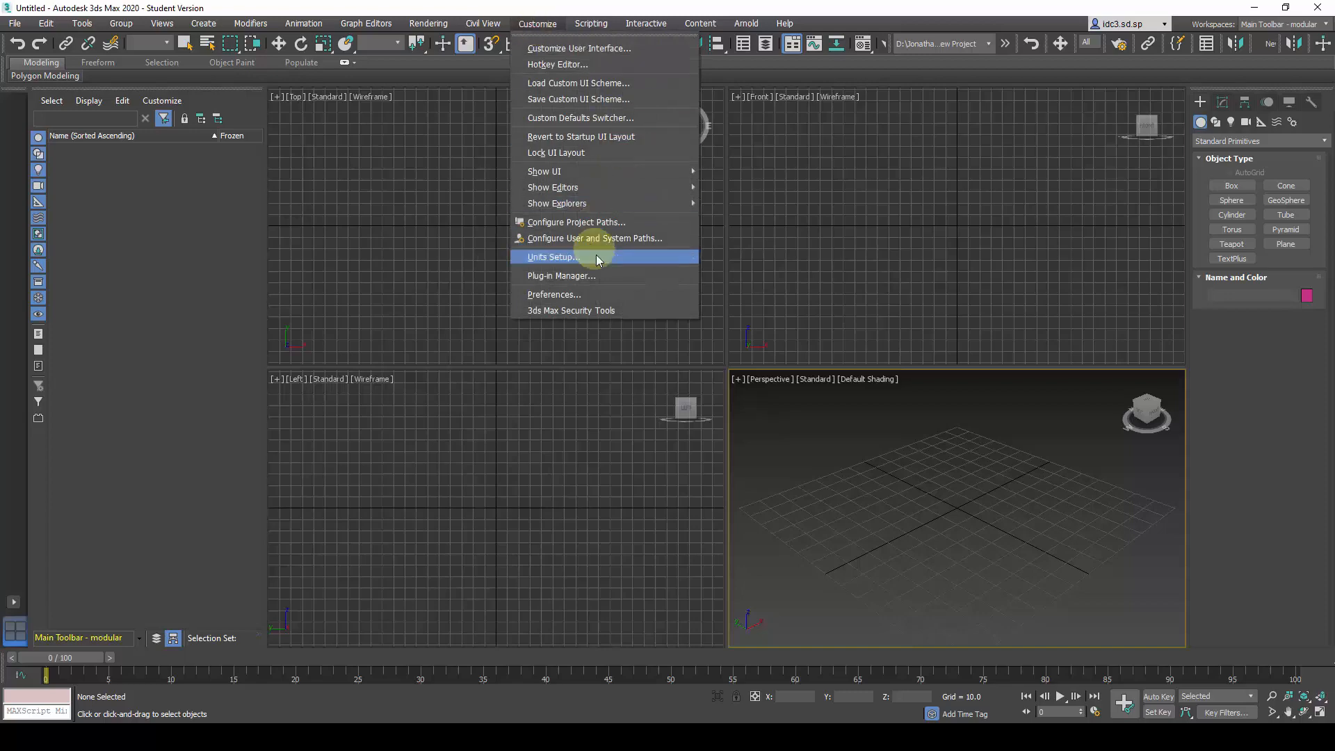
pyautogui.click(604, 294)
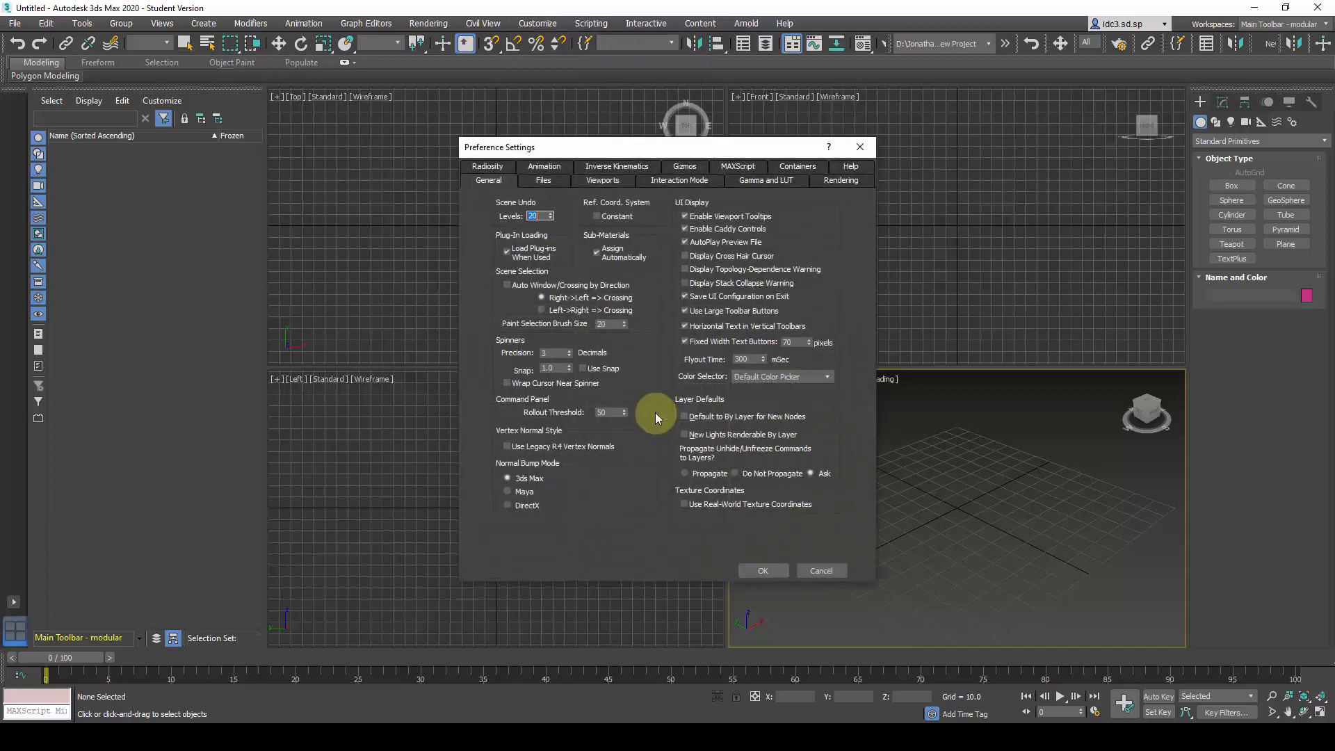
pyautogui.moveTo(708, 147); pyautogui.dragTo(698, 126)
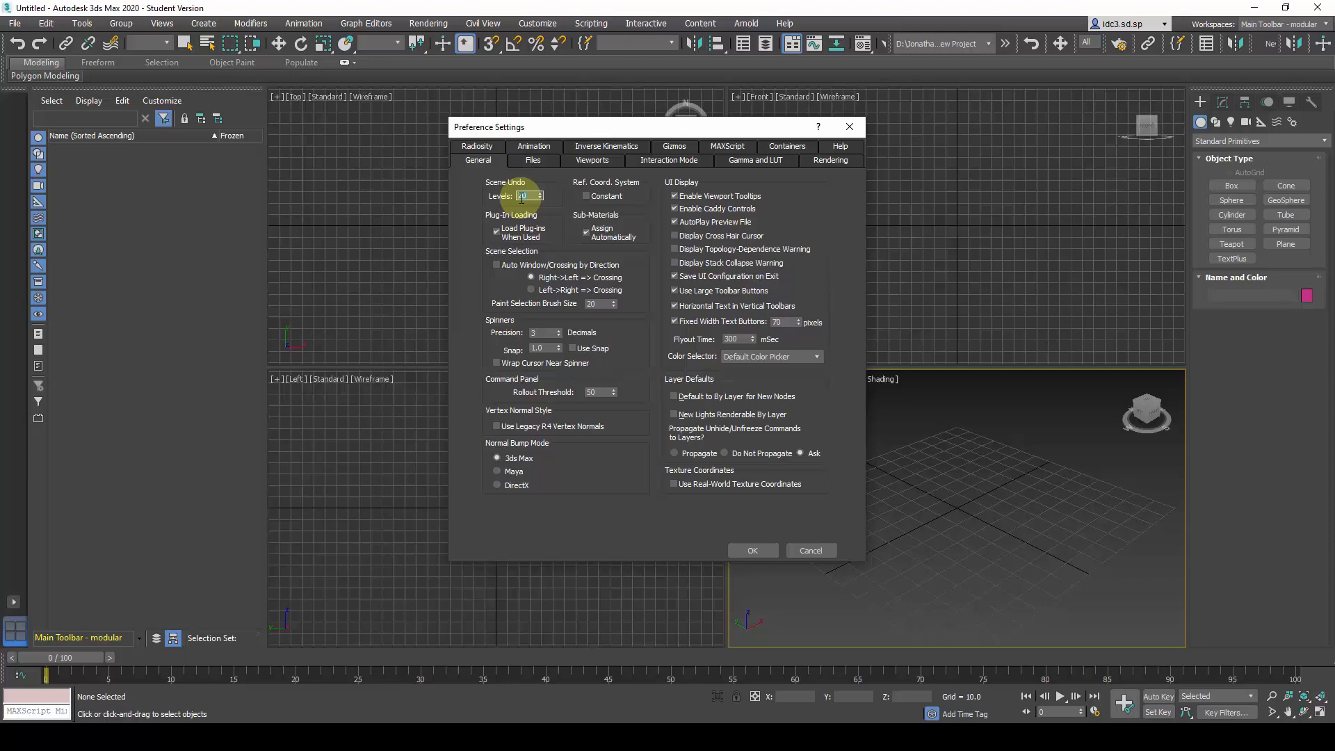
pyautogui.write('30')
pyautogui.press('Return')
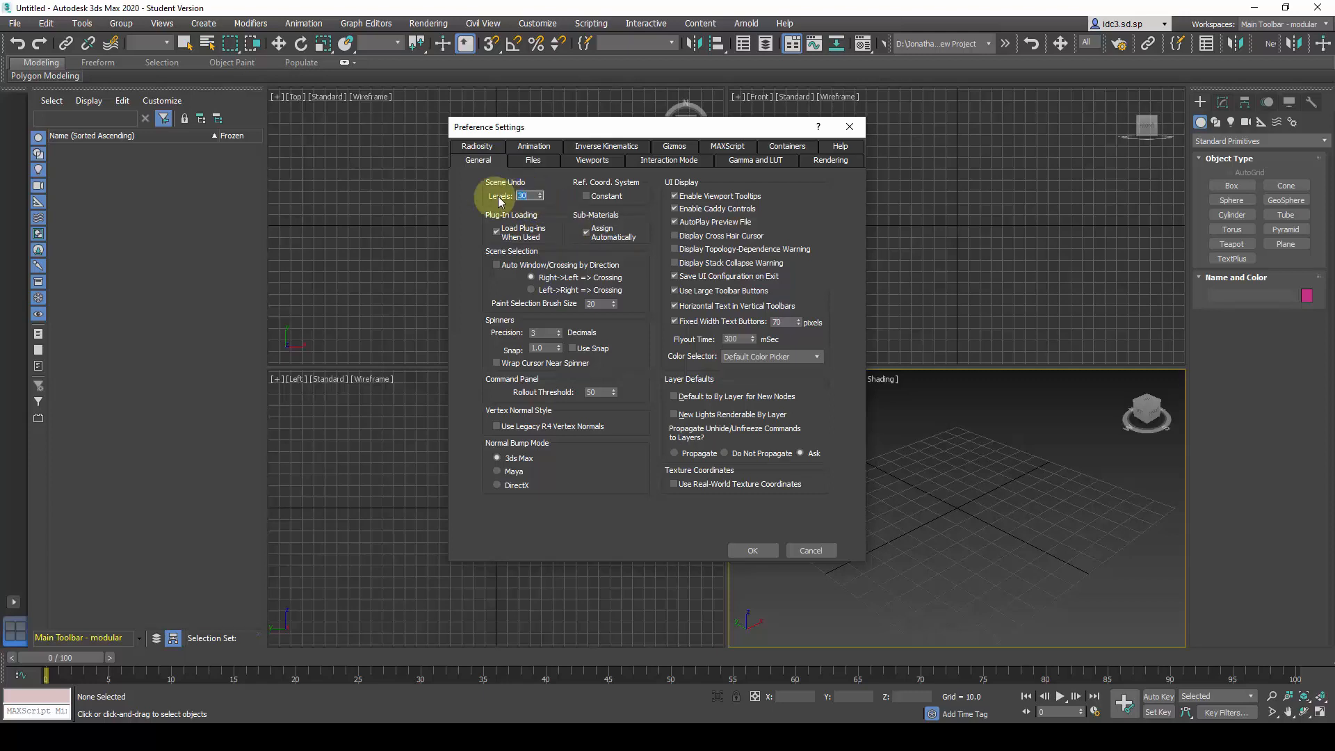
pyautogui.click(681, 490)
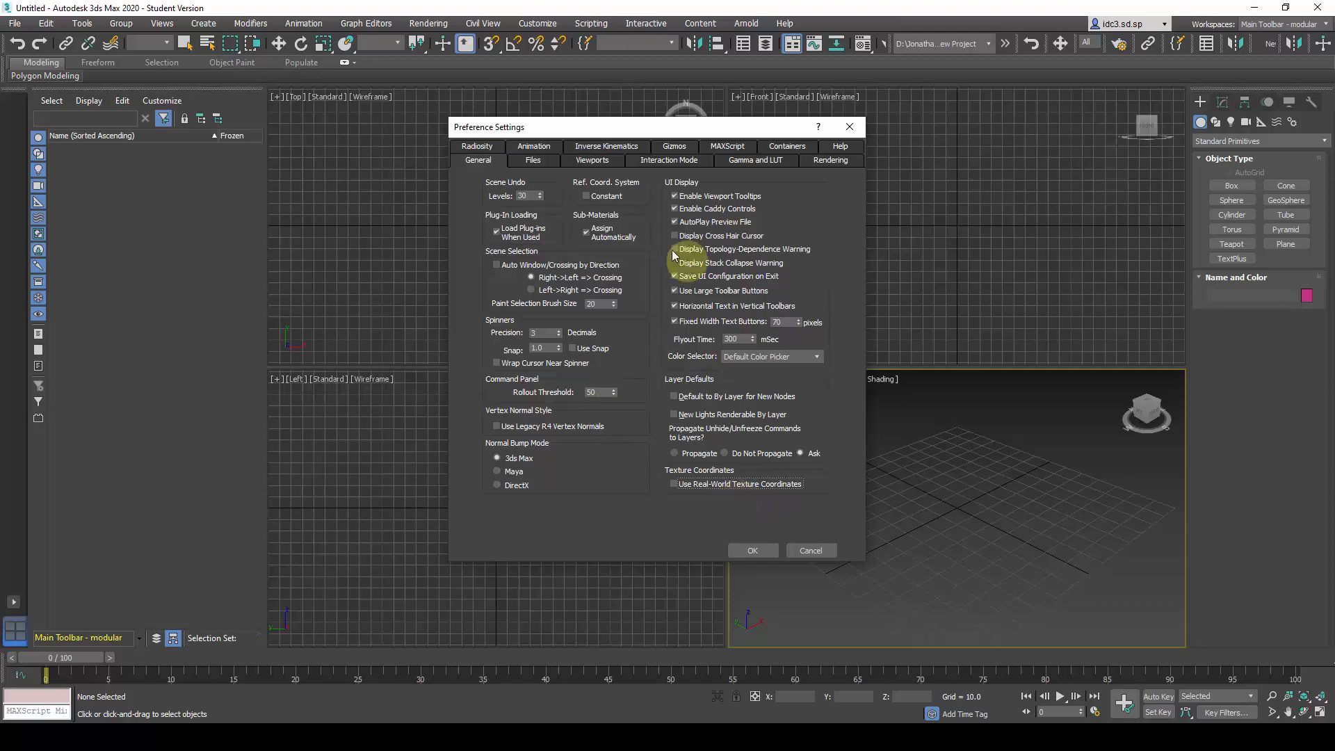
# In the file preferences, enable converting local file paths to relative and set the auto backup interval to 15 minutes.
pyautogui.click(535, 161)
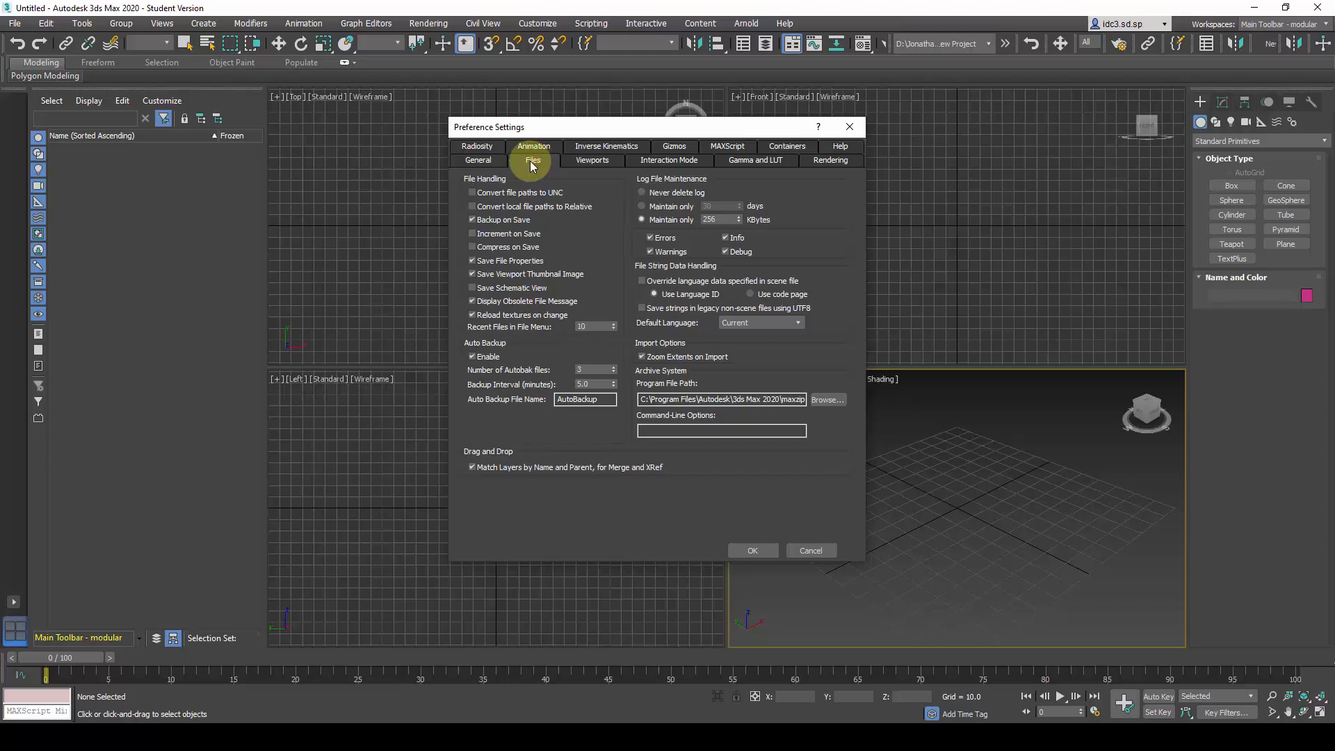
pyautogui.click(473, 207)
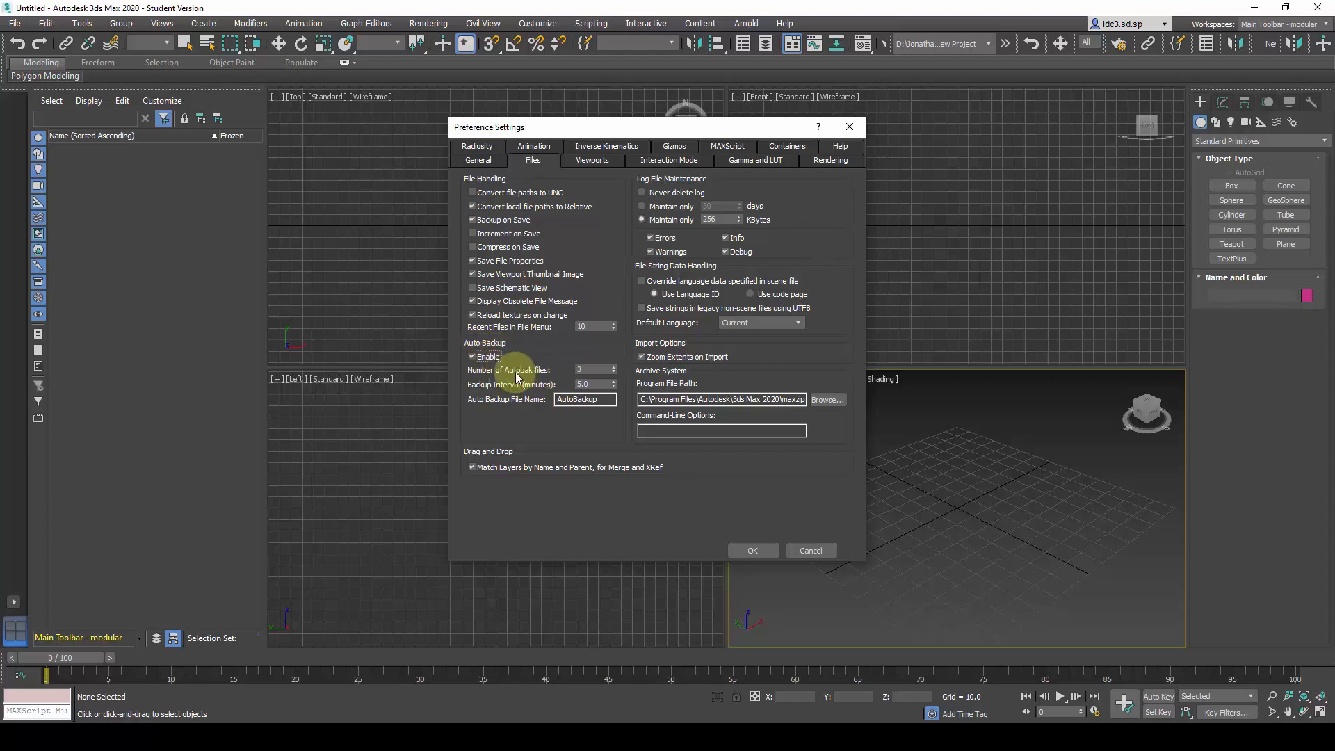
pyautogui.doubleClick(583, 370)
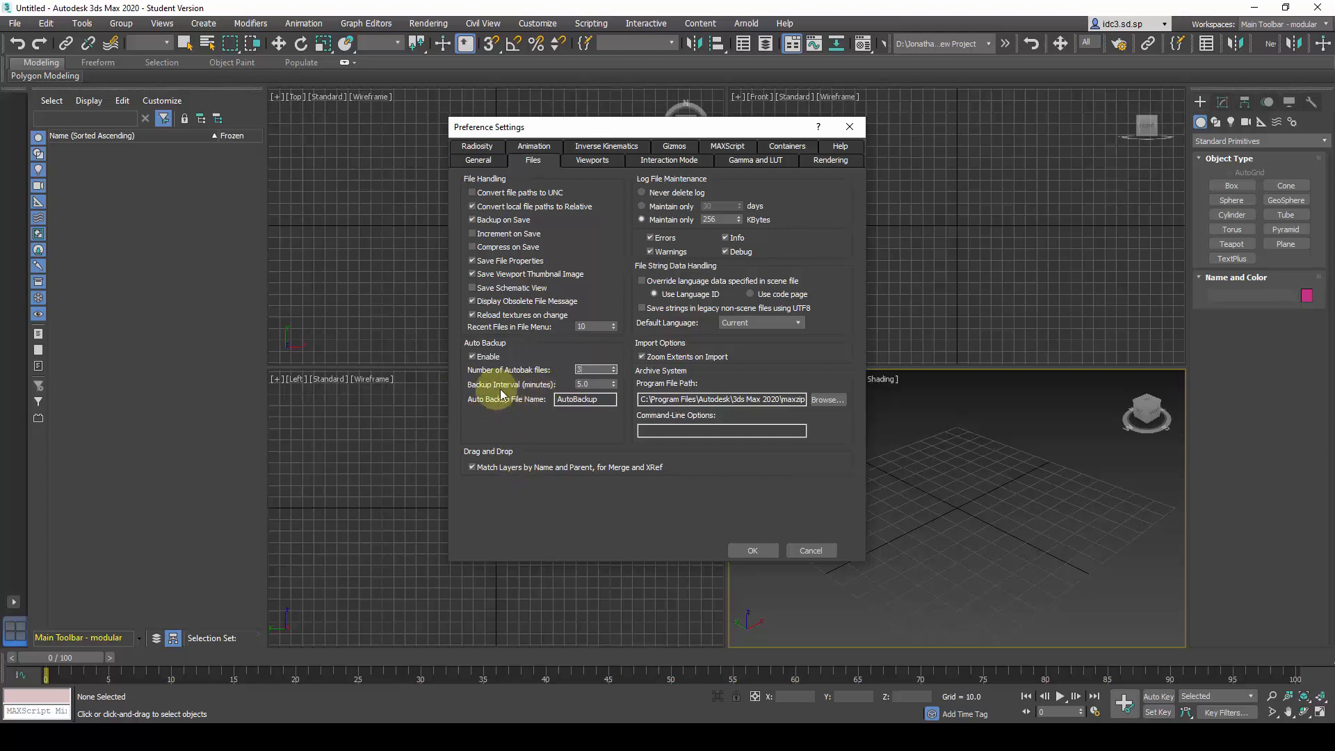
pyautogui.doubleClick(595, 383)
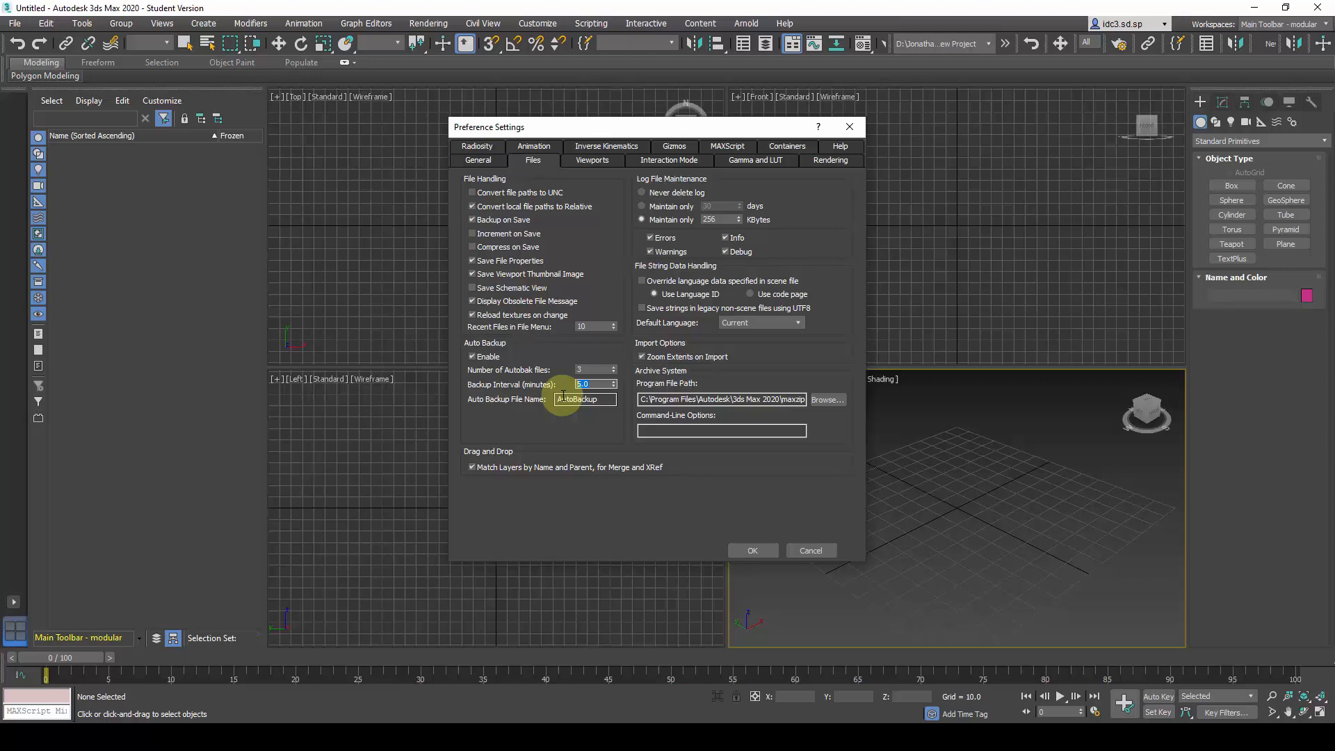
pyautogui.write('15')
pyautogui.click(595, 369)
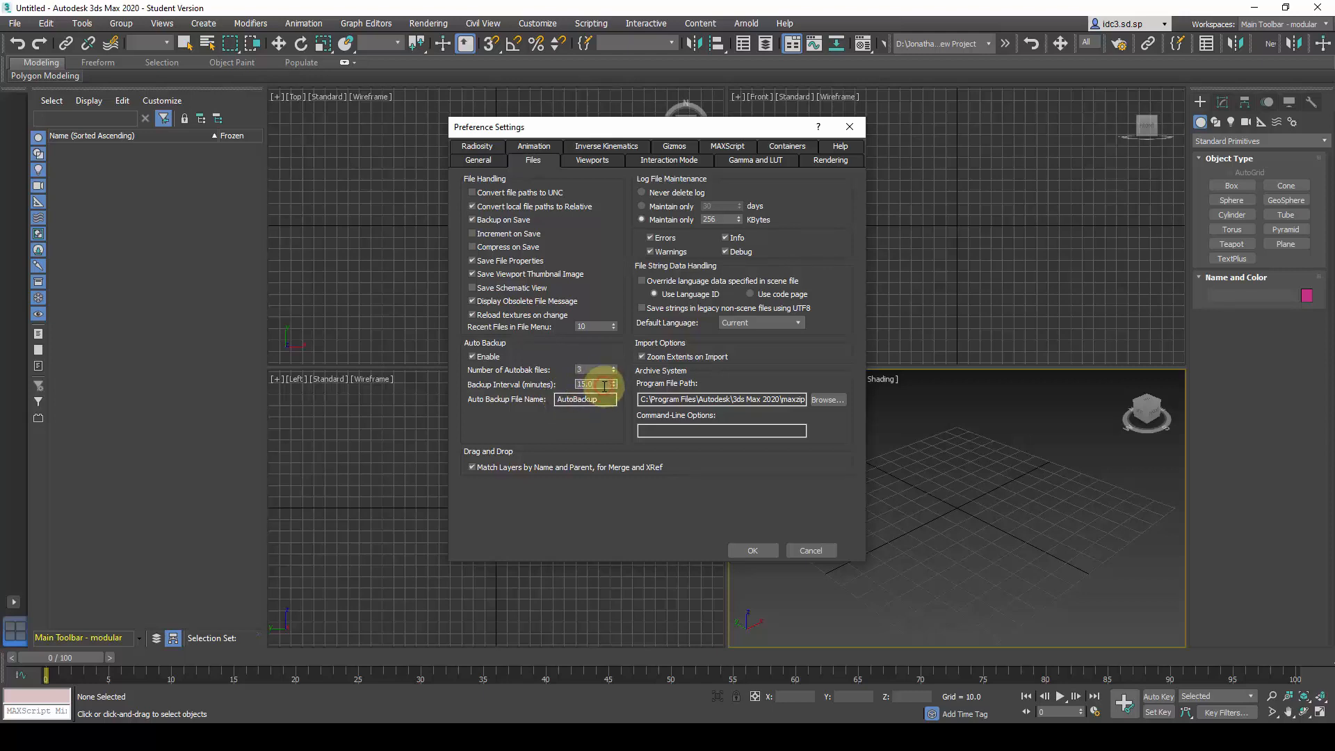
pyautogui.click(602, 384)
pyautogui.click(574, 384)
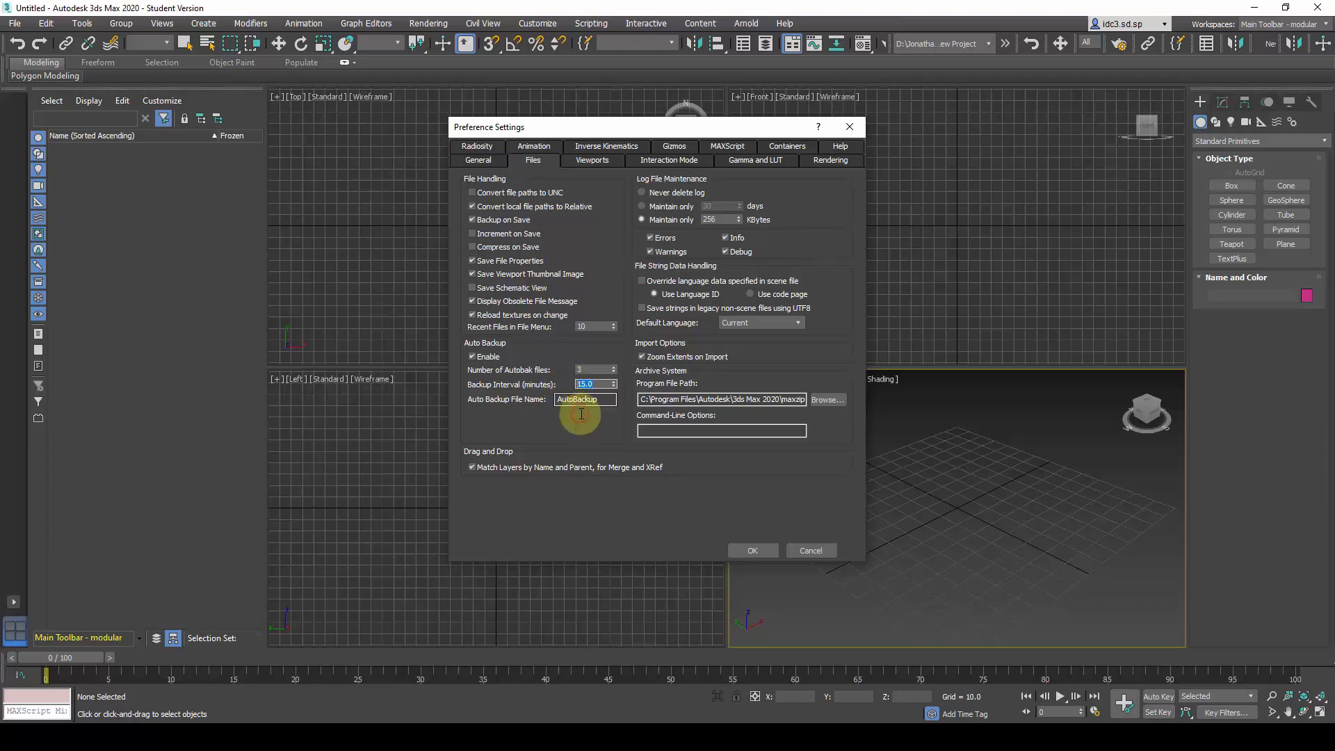
pyautogui.doubleClick(583, 399)
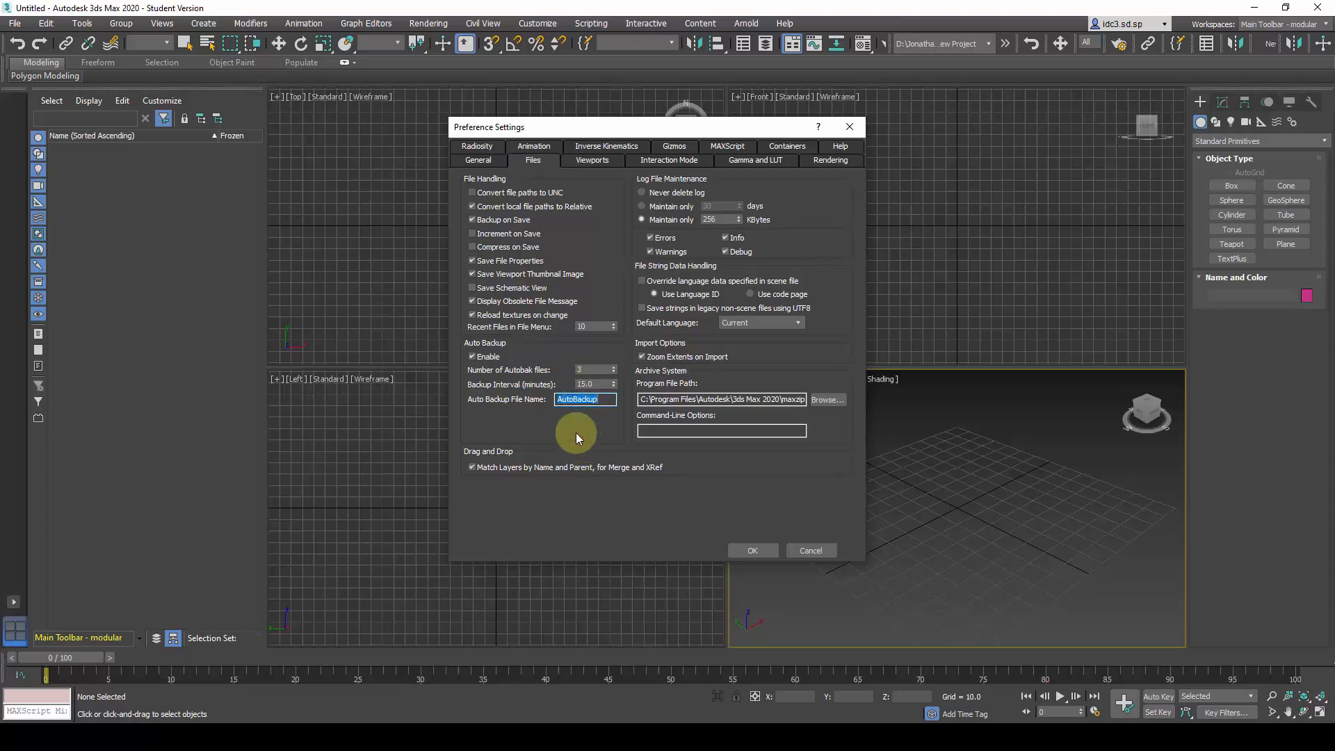
# Adjust the vertex dot size and set the handle size to 5 in the viewport preferences, and apply the preferences.
pyautogui.click(593, 161)
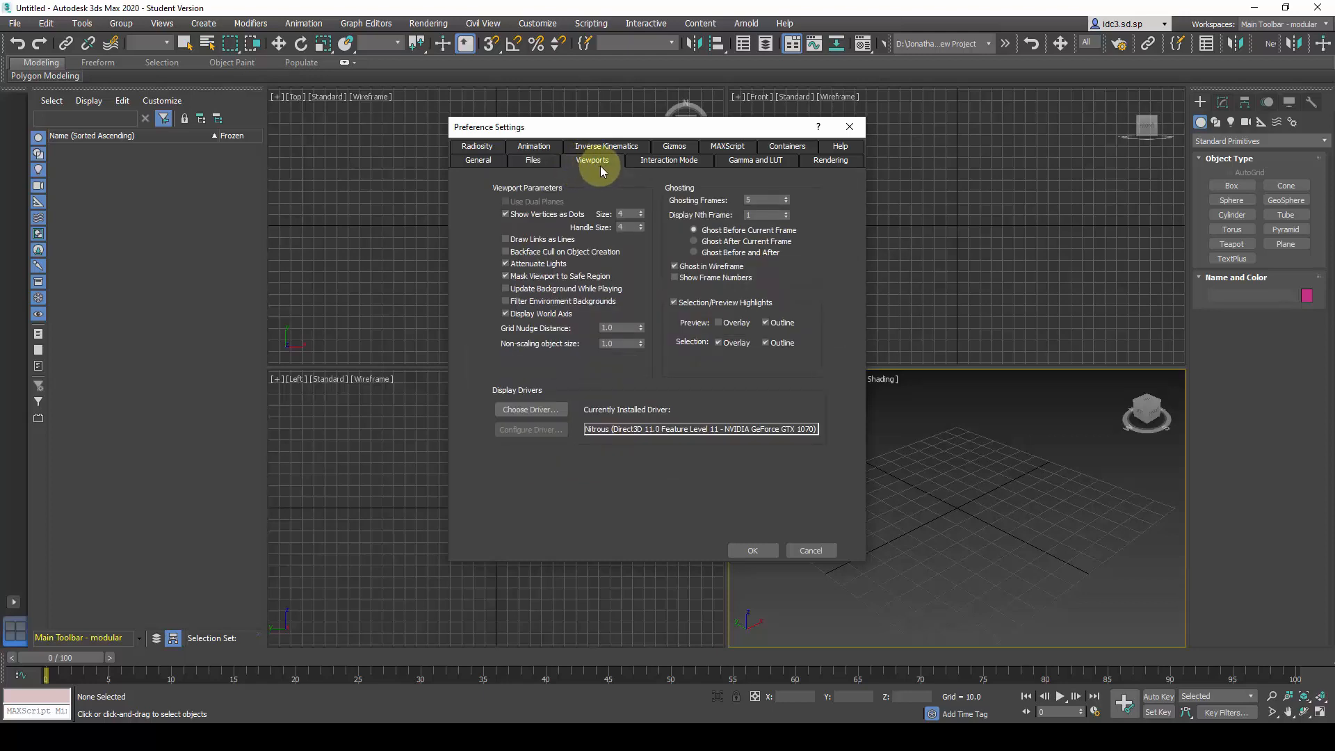
pyautogui.click(525, 221)
pyautogui.click(515, 217)
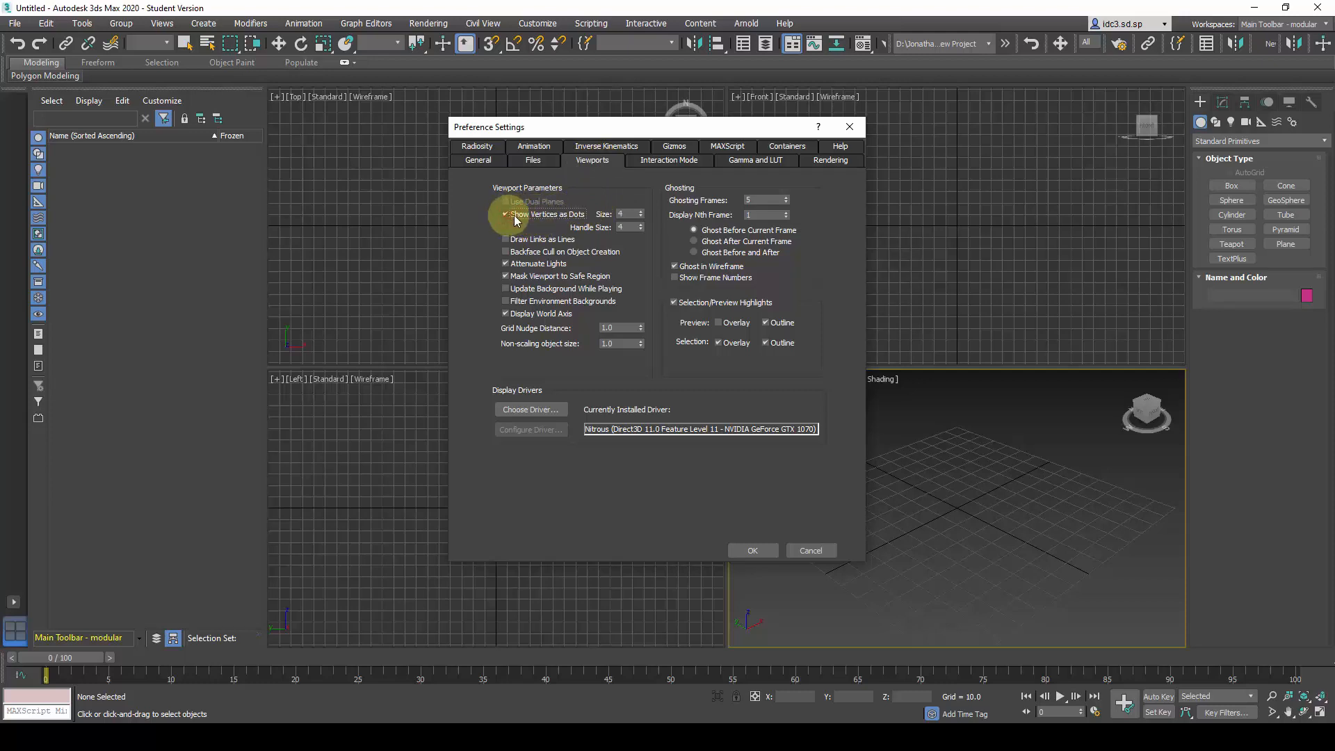
pyautogui.click(541, 218)
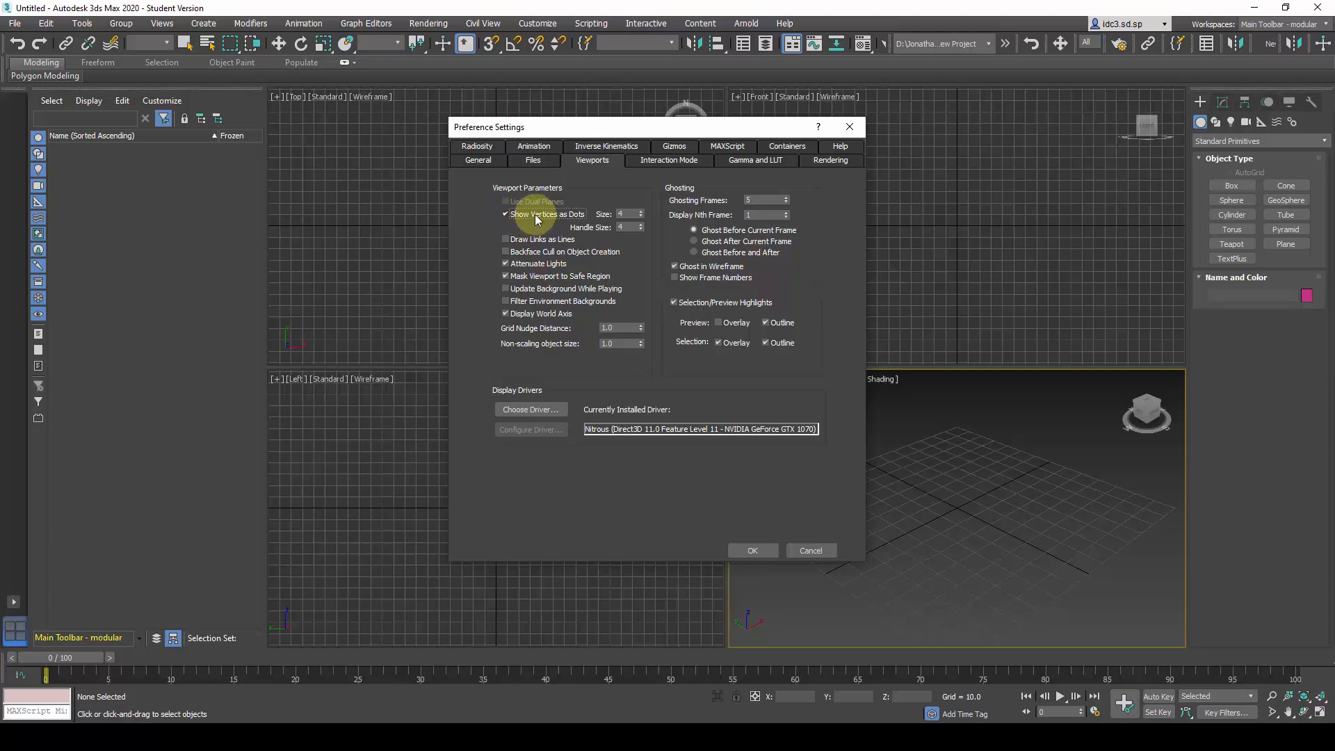
pyautogui.doubleClick(629, 215)
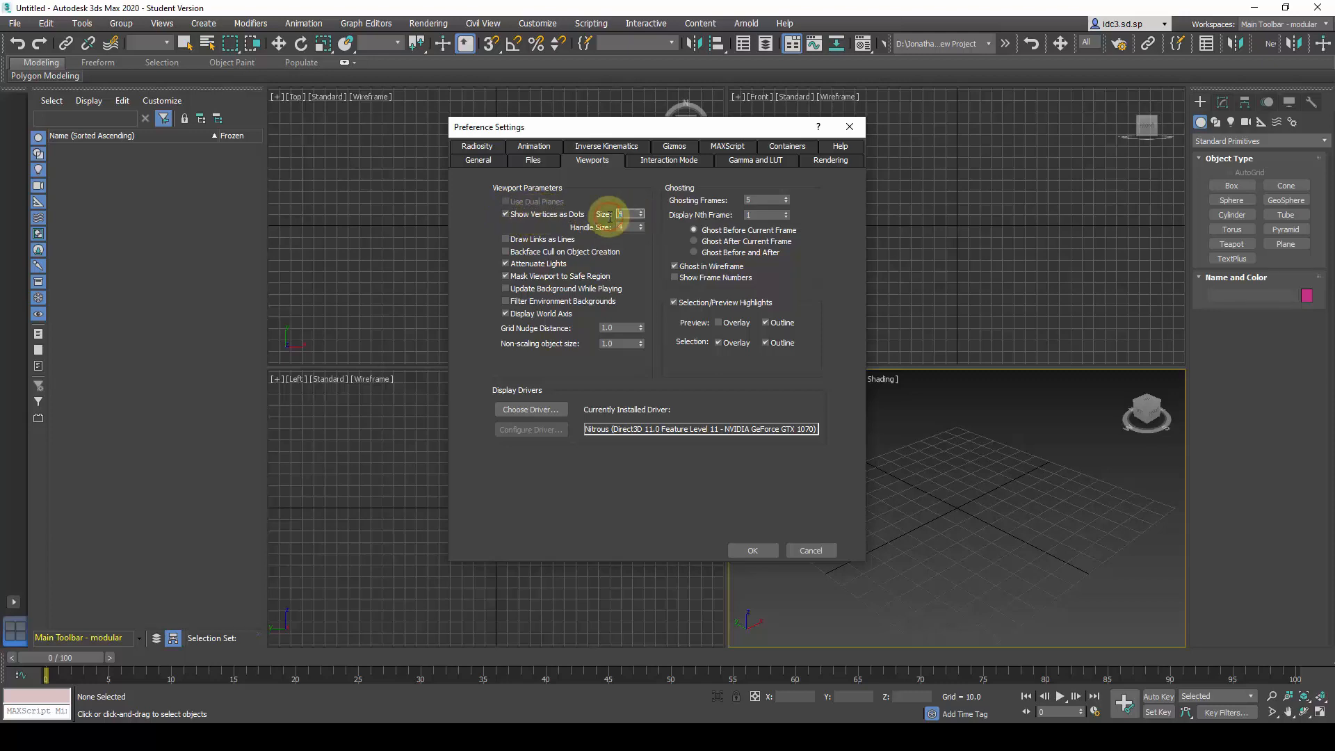
pyautogui.click(619, 214)
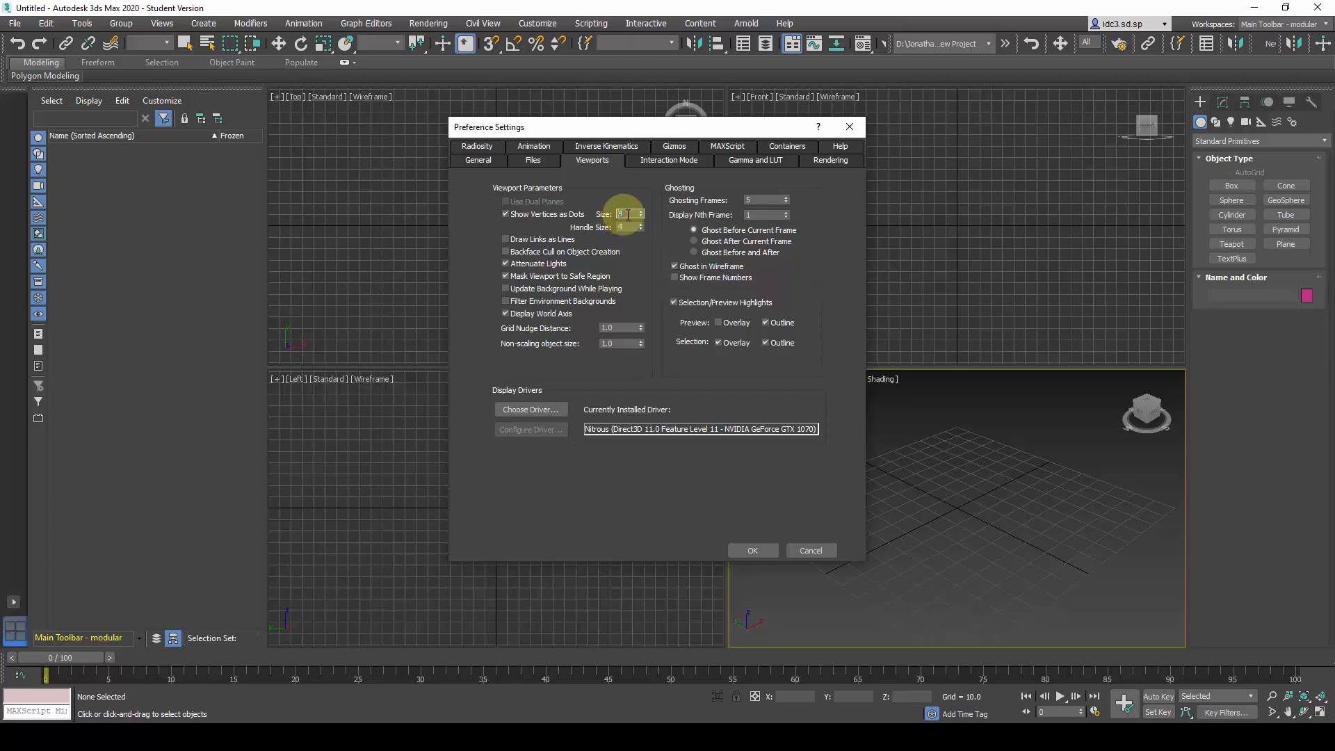
pyautogui.doubleClick(631, 215)
pyautogui.click(627, 216)
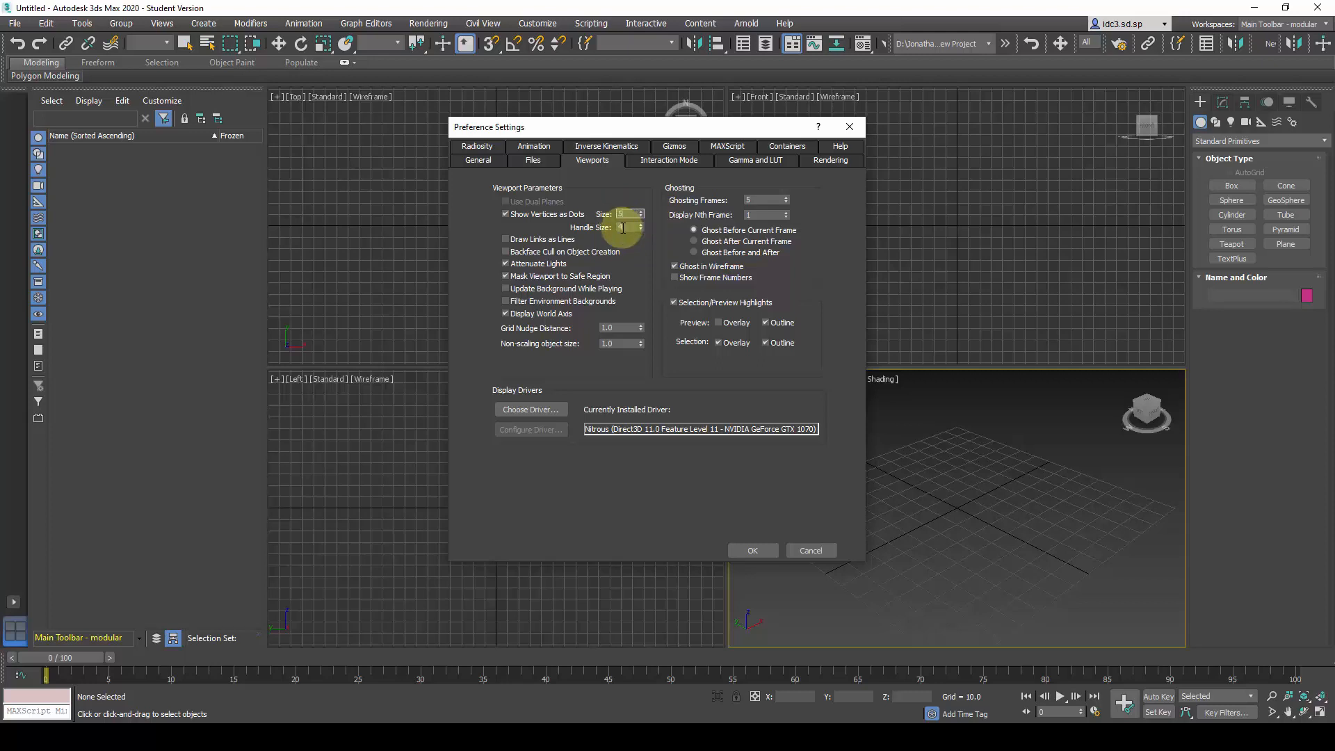
pyautogui.doubleClick(626, 228)
pyautogui.write('5')
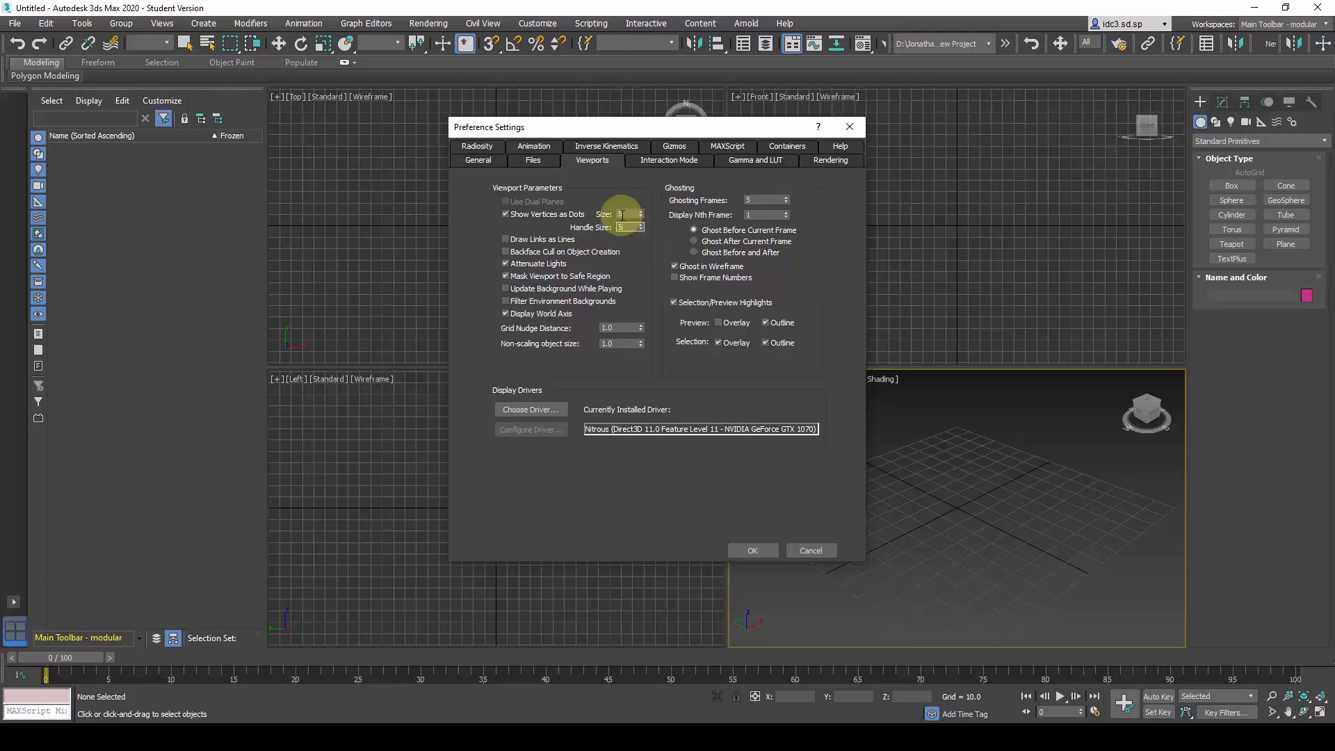
pyautogui.click(757, 552)
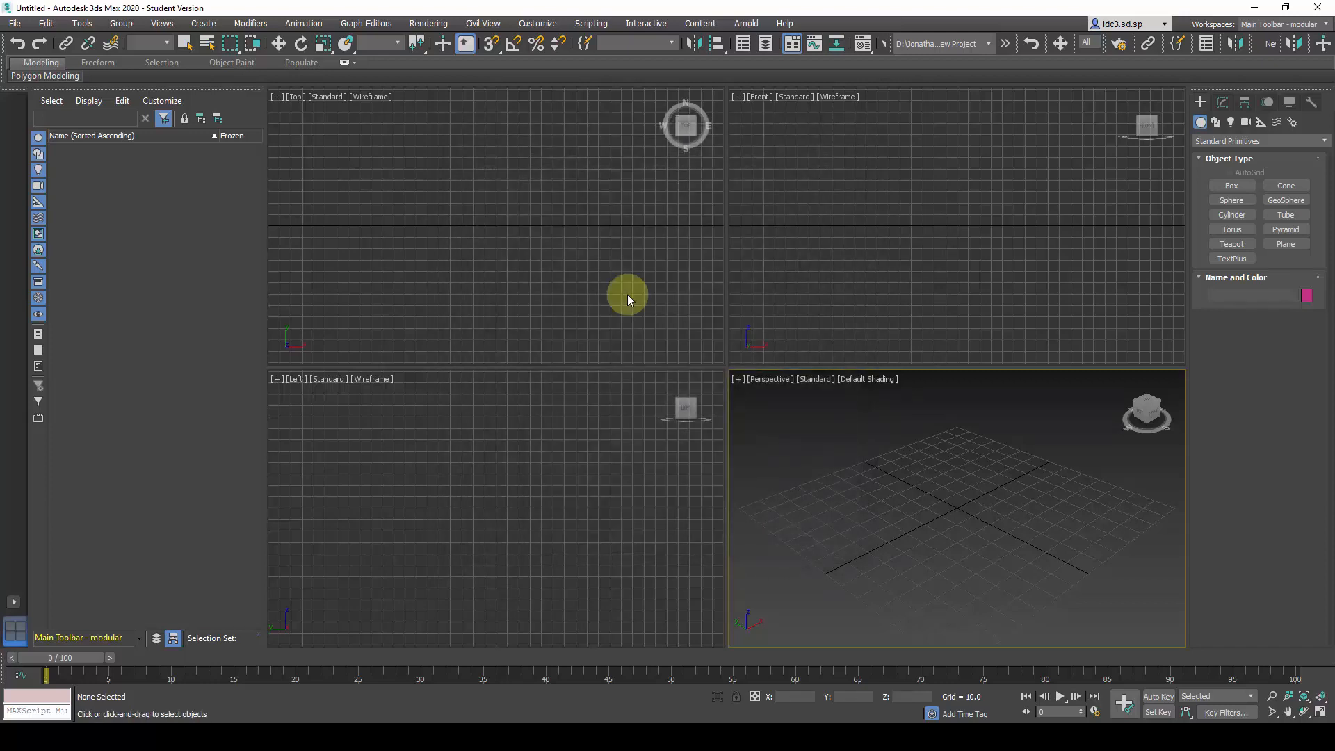
# Set the system unit scale to 1 unit = 1.0 Millimeters and accept the units setup.
pyautogui.click(538, 23)
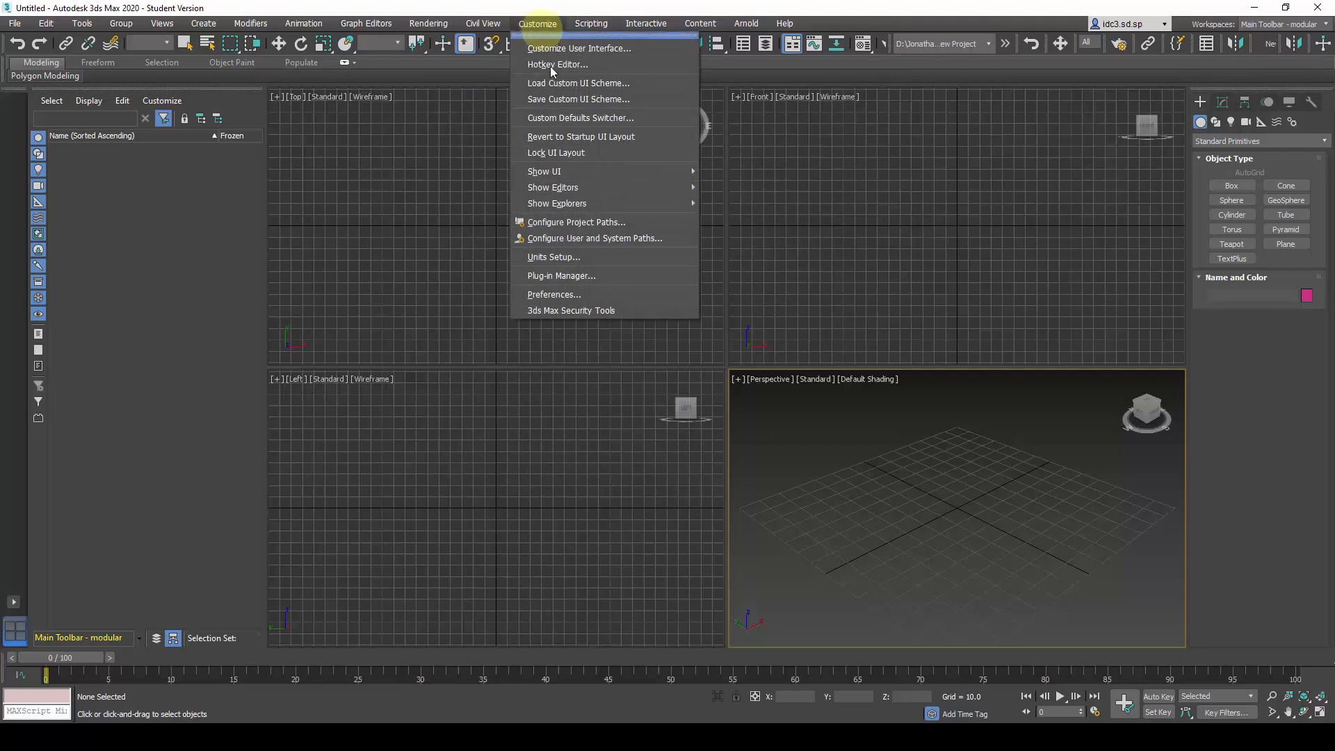
pyautogui.click(605, 258)
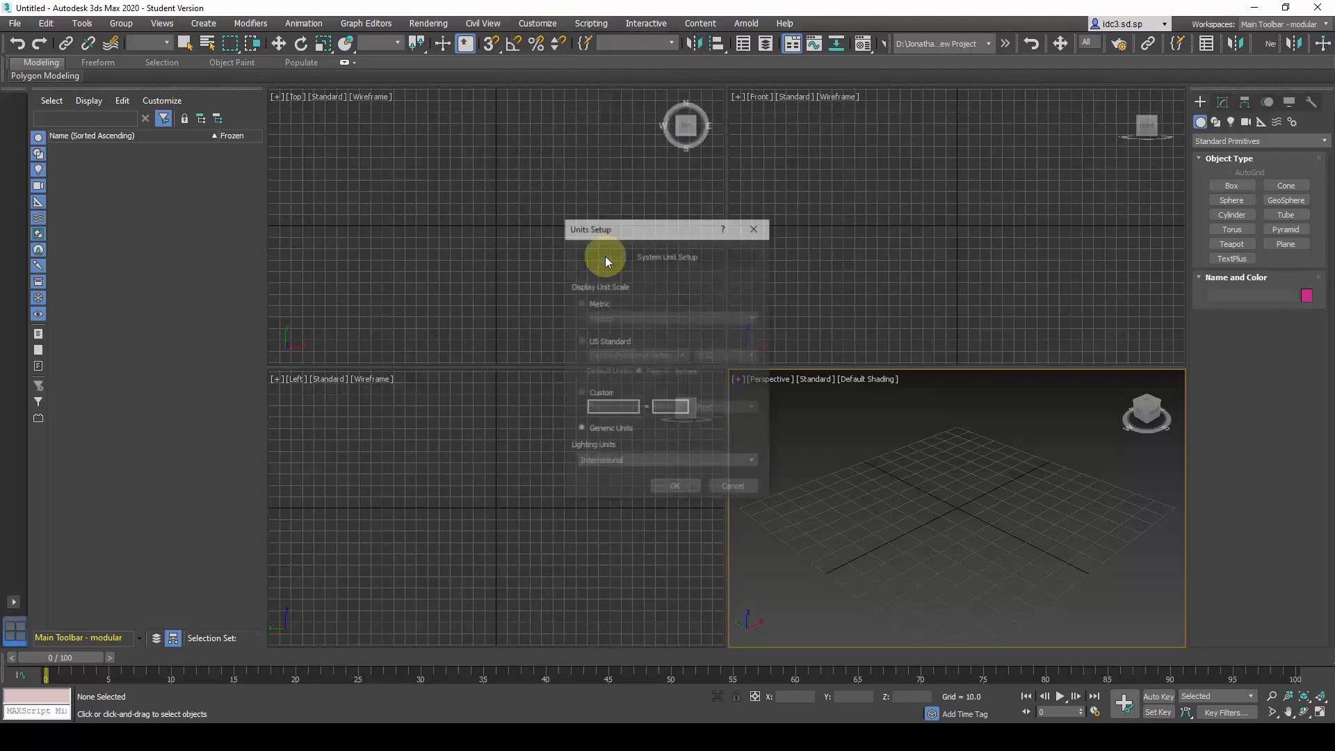
pyautogui.moveTo(689, 240); pyautogui.dragTo(636, 157)
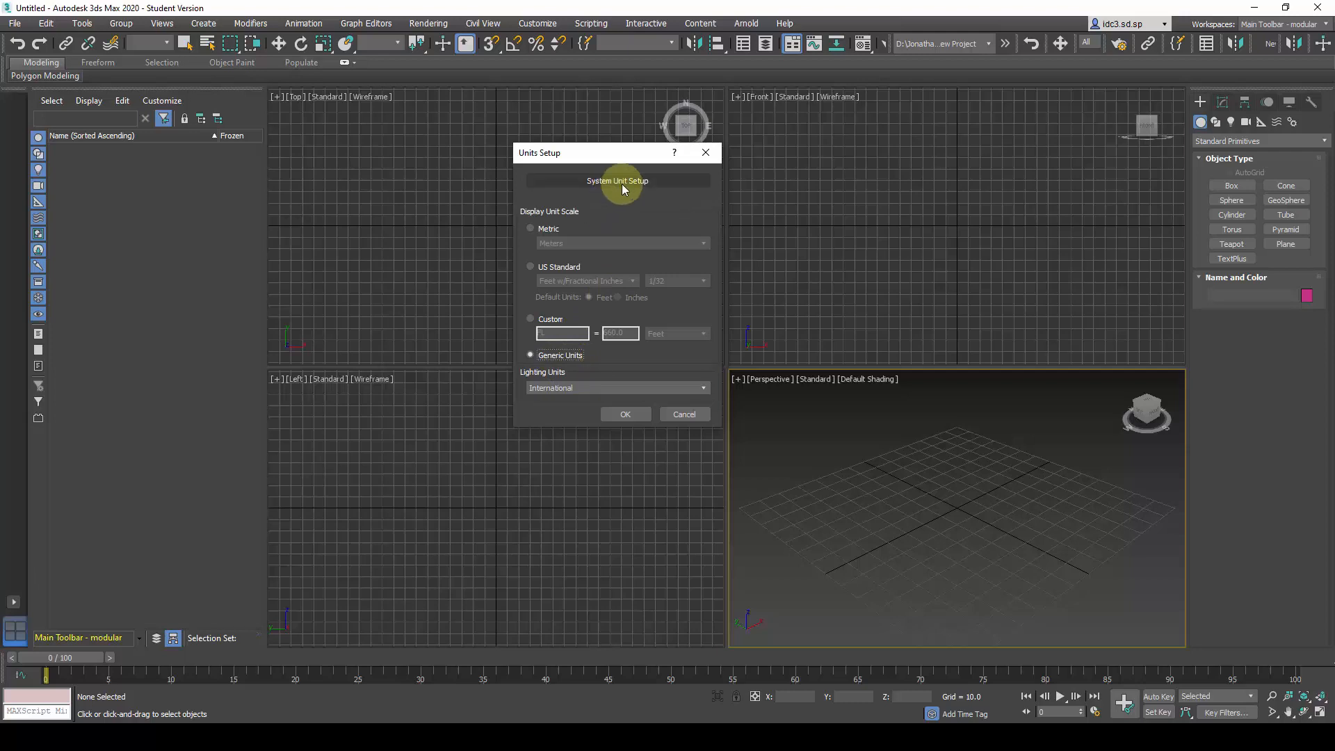
pyautogui.click(583, 182)
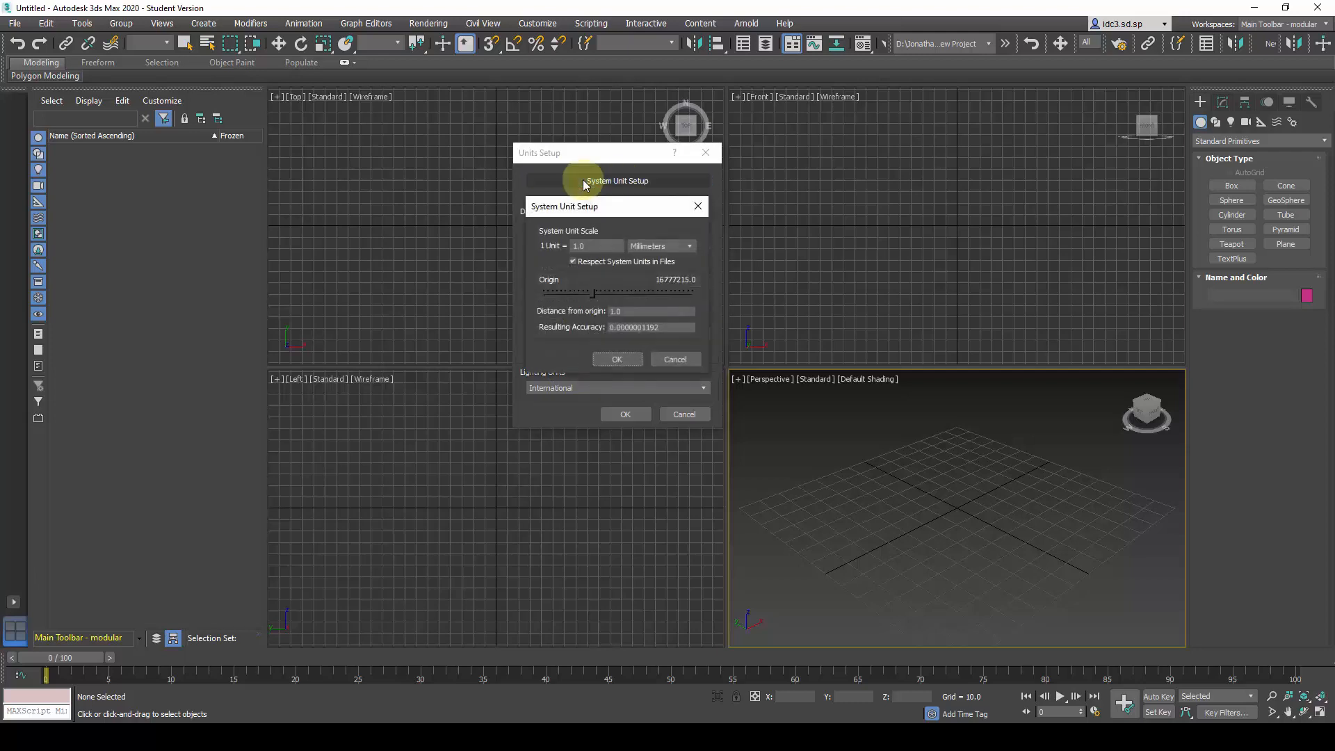
pyautogui.moveTo(593, 210); pyautogui.dragTo(766, 200)
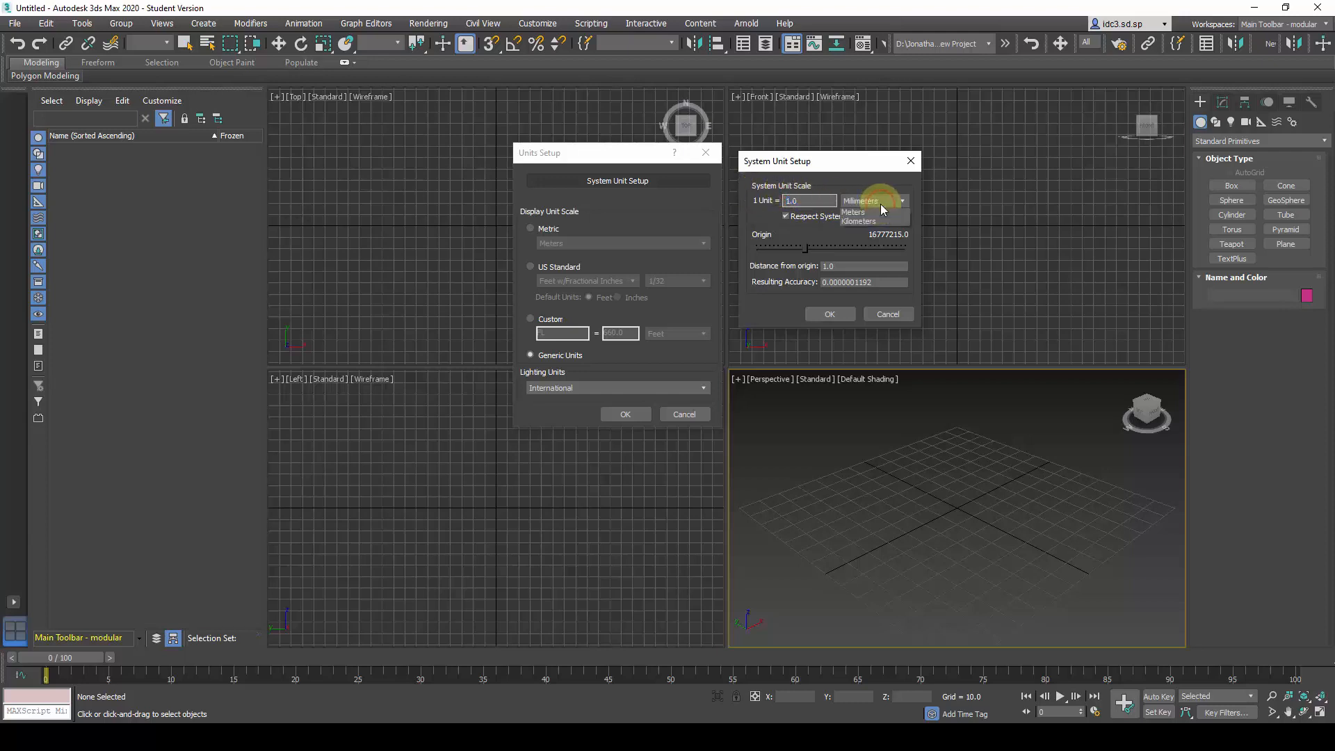
pyautogui.click(881, 204)
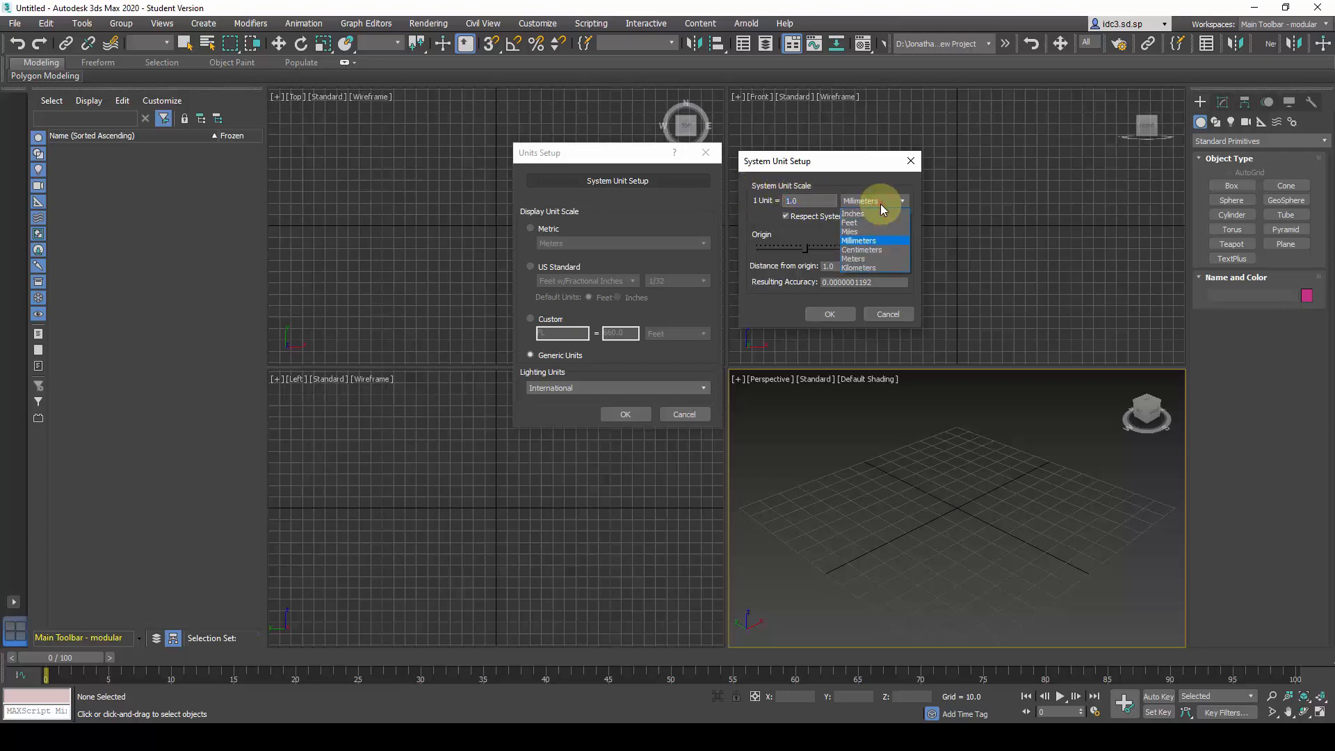
pyautogui.click(880, 245)
pyautogui.click(880, 242)
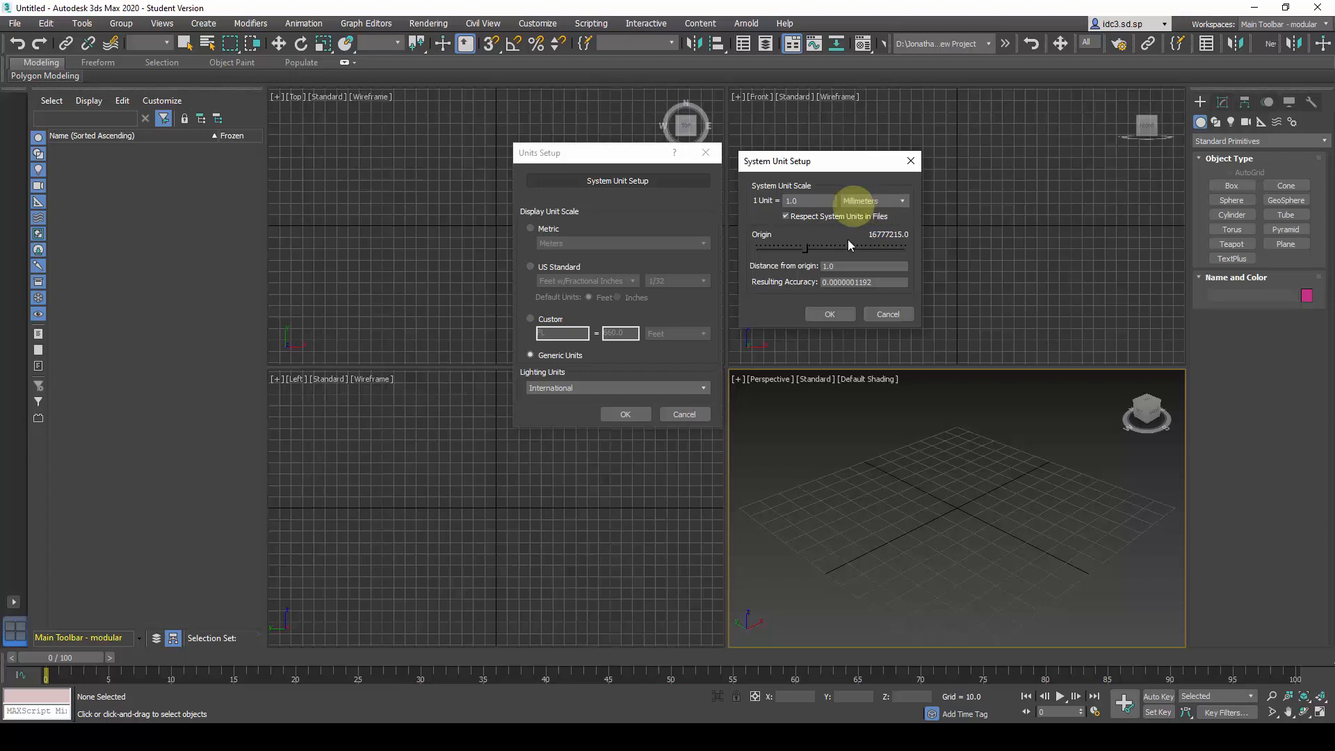
pyautogui.click(834, 317)
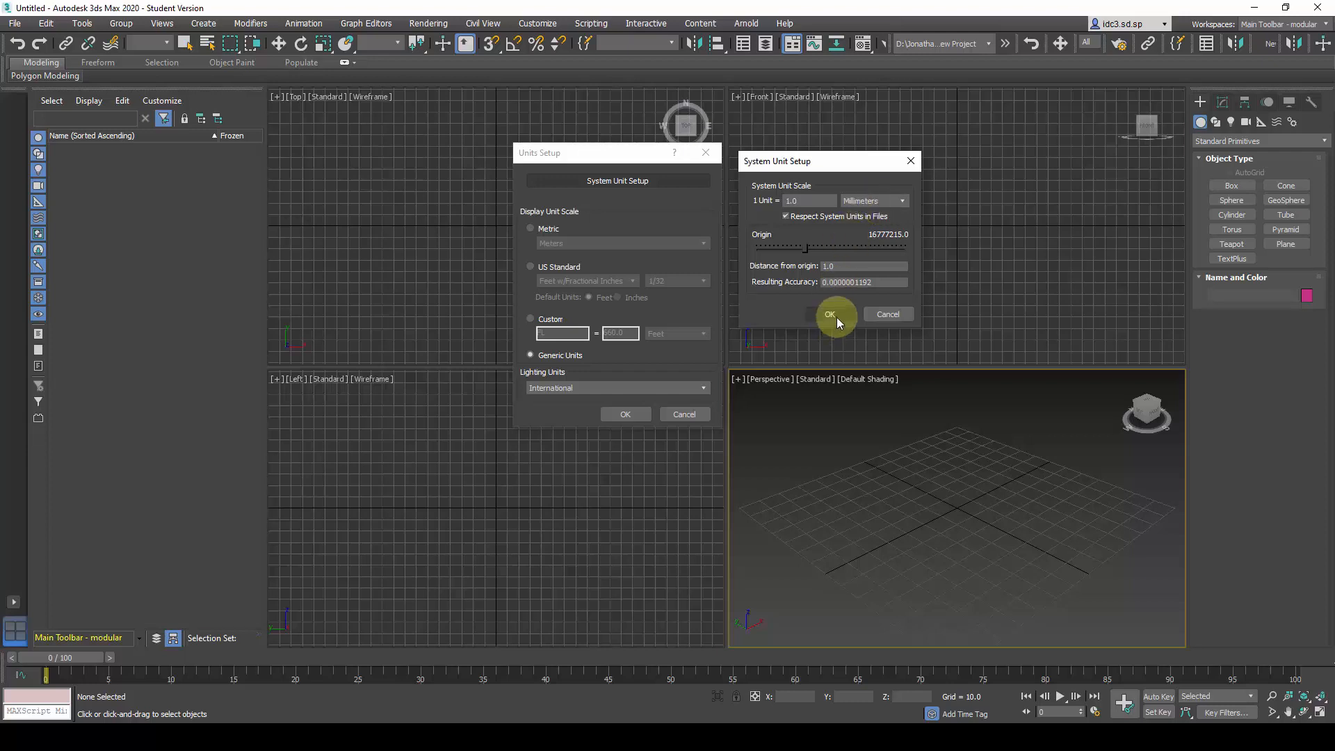
pyautogui.click(633, 413)
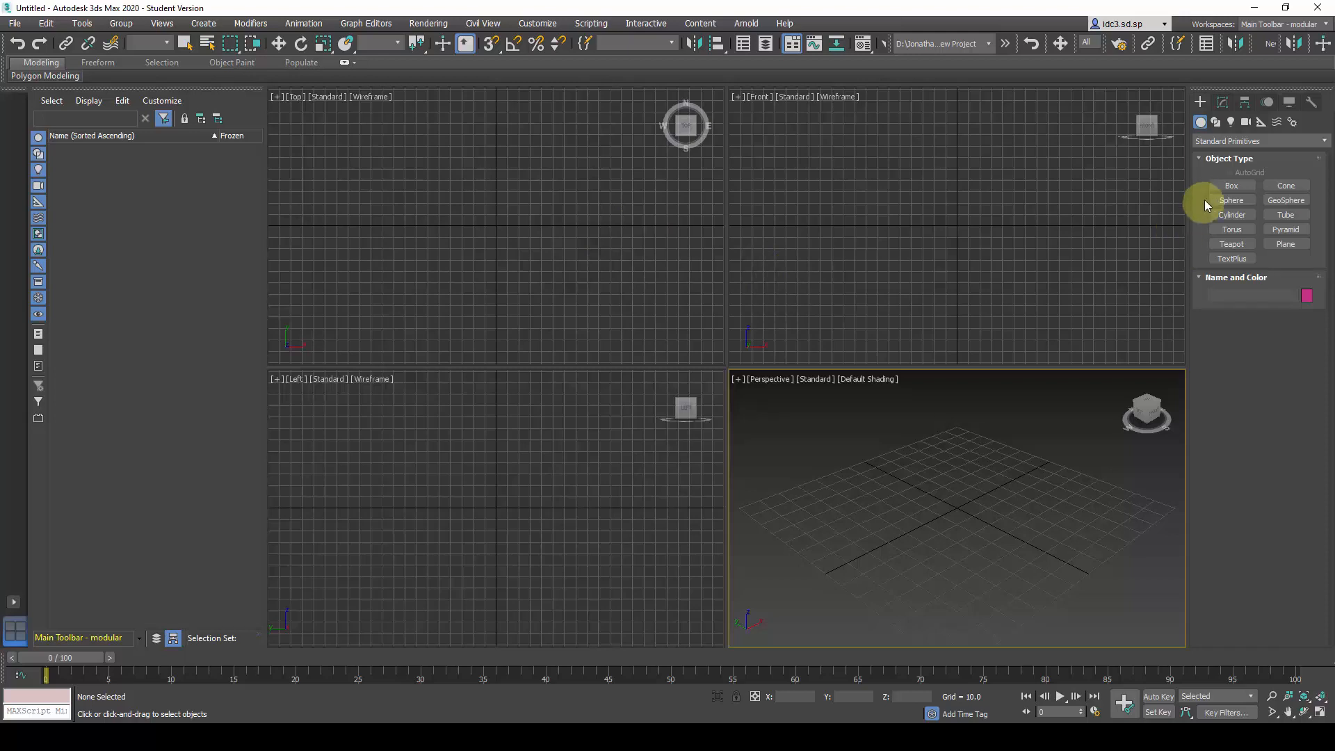
# Apply the ame-light UI scheme with the Max initial tool settings through the Custom Defaults Switcher.
pyautogui.click(1227, 187)
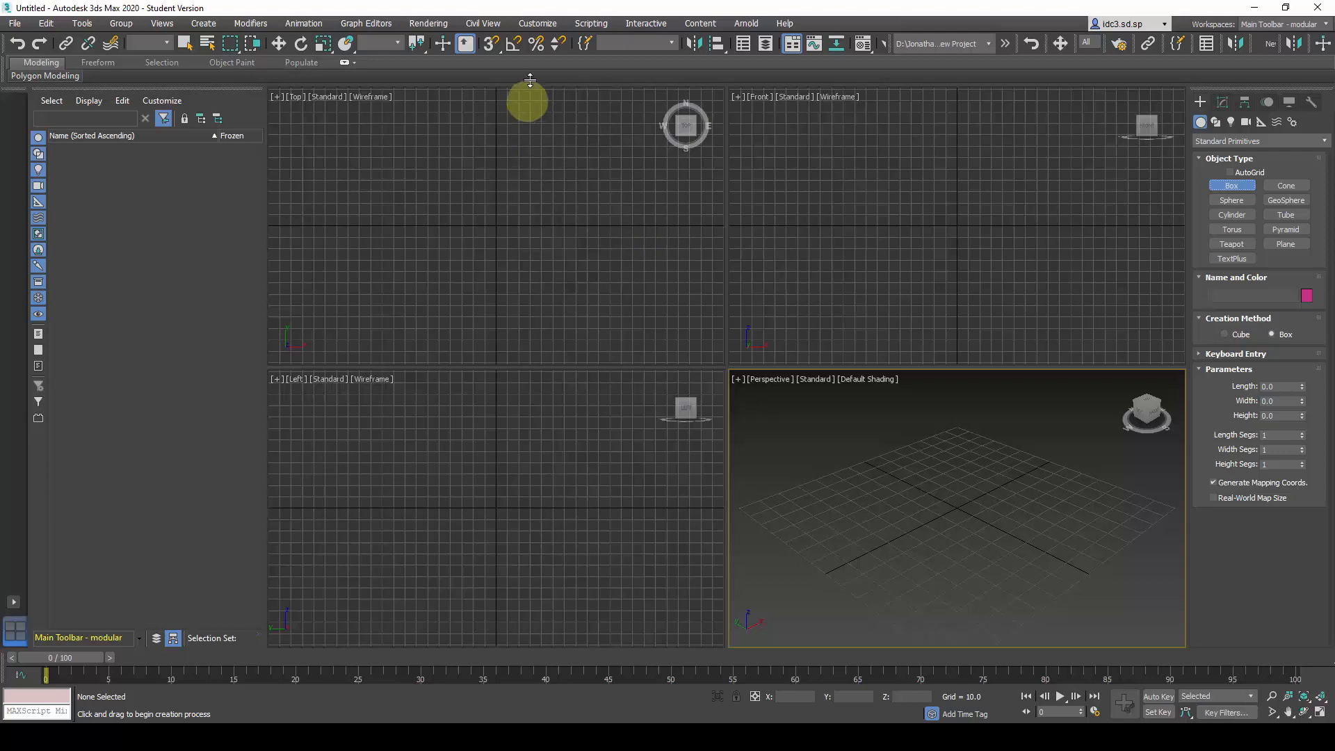
pyautogui.click(539, 24)
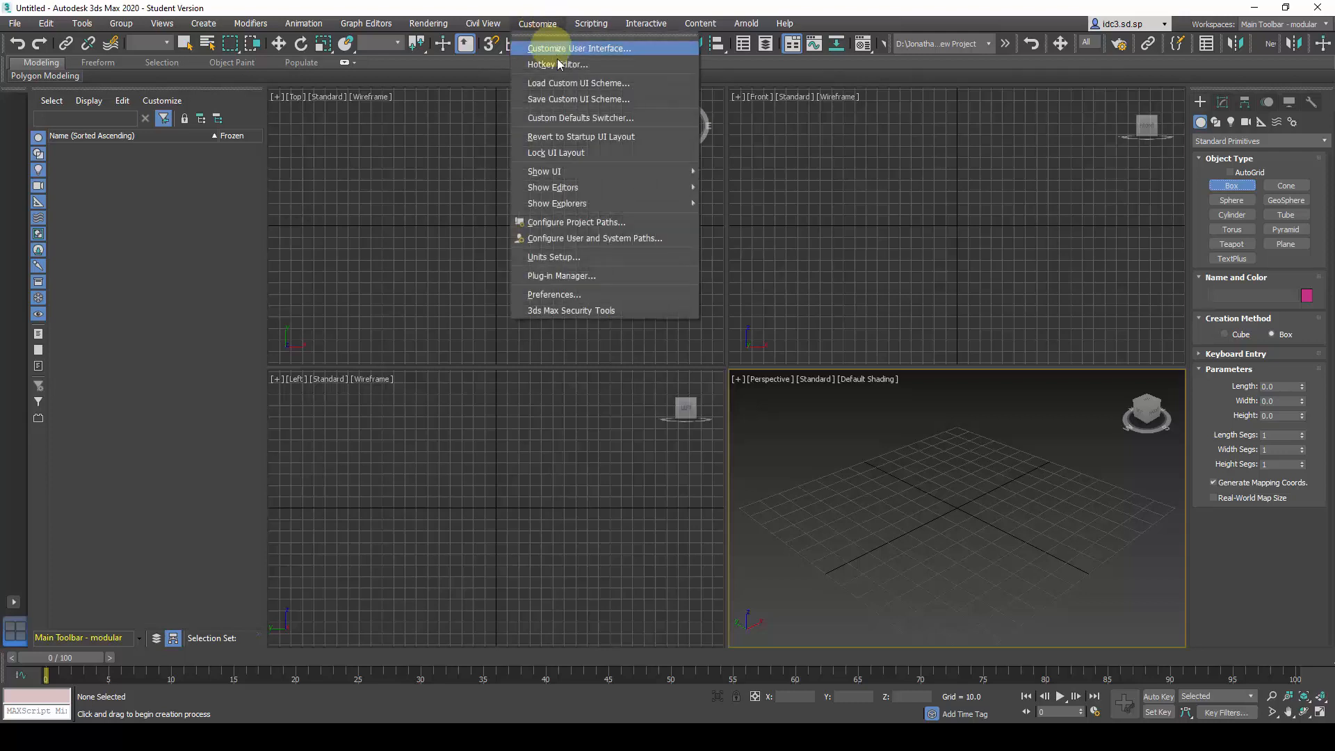
pyautogui.click(624, 118)
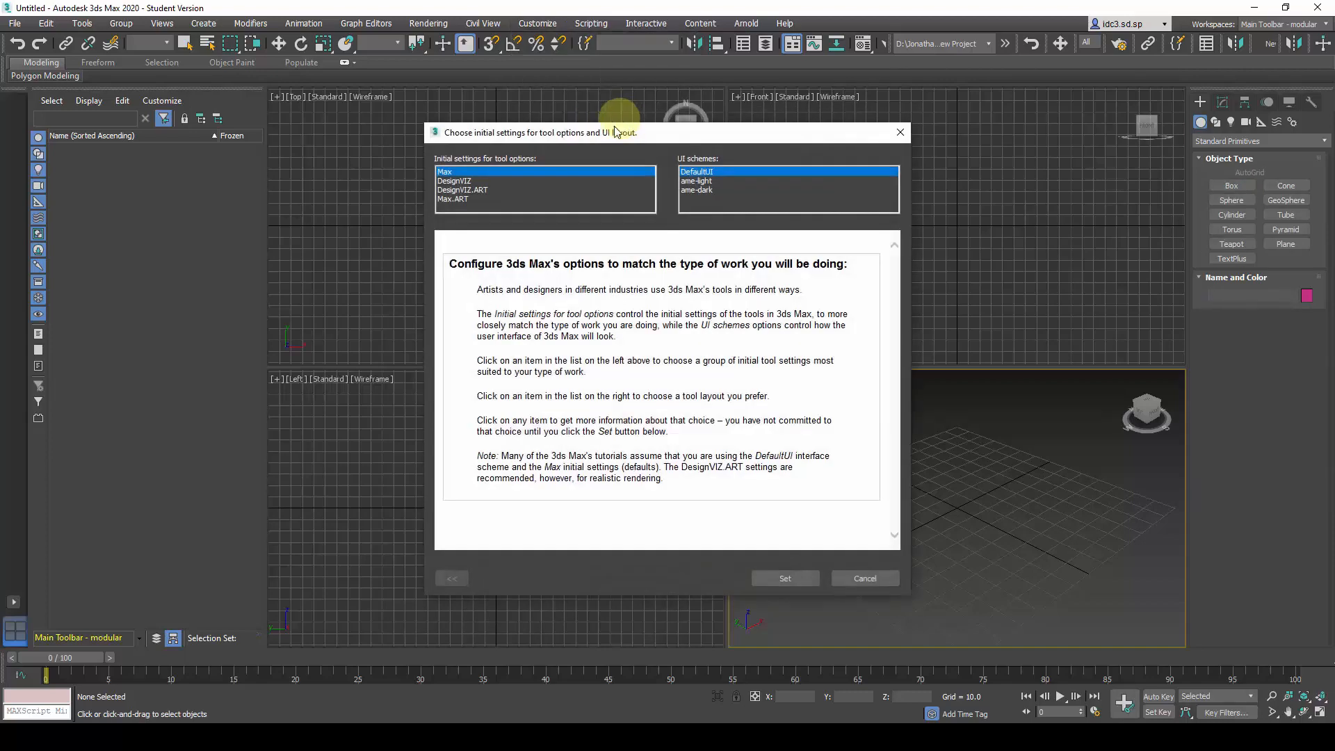
pyautogui.click(694, 173)
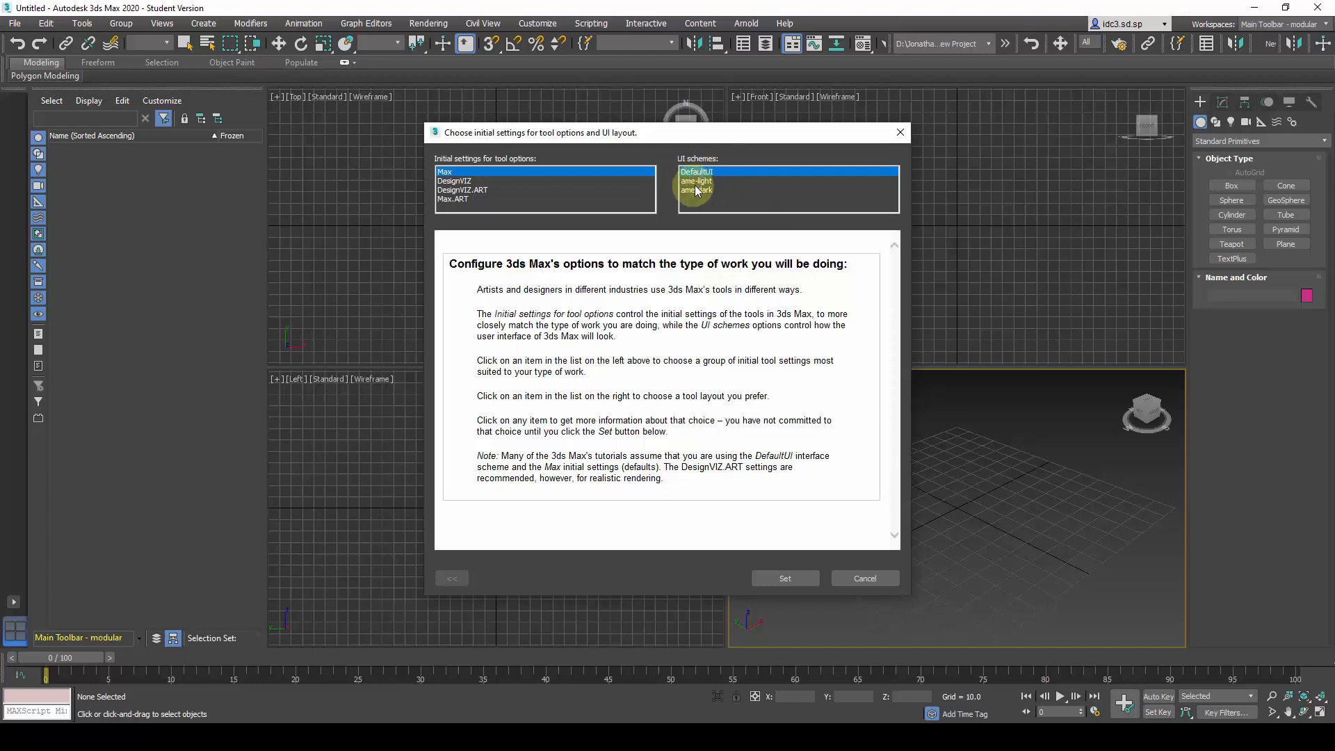
pyautogui.click(702, 181)
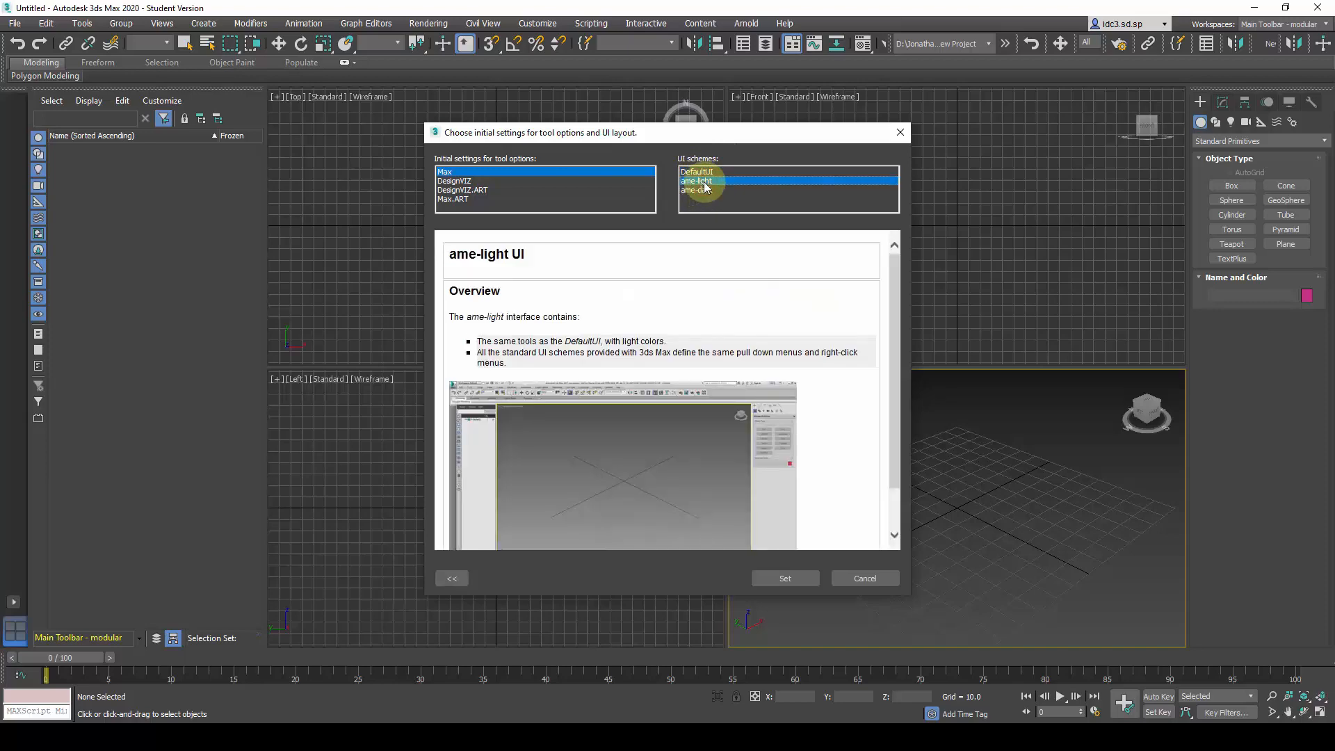
pyautogui.click(784, 578)
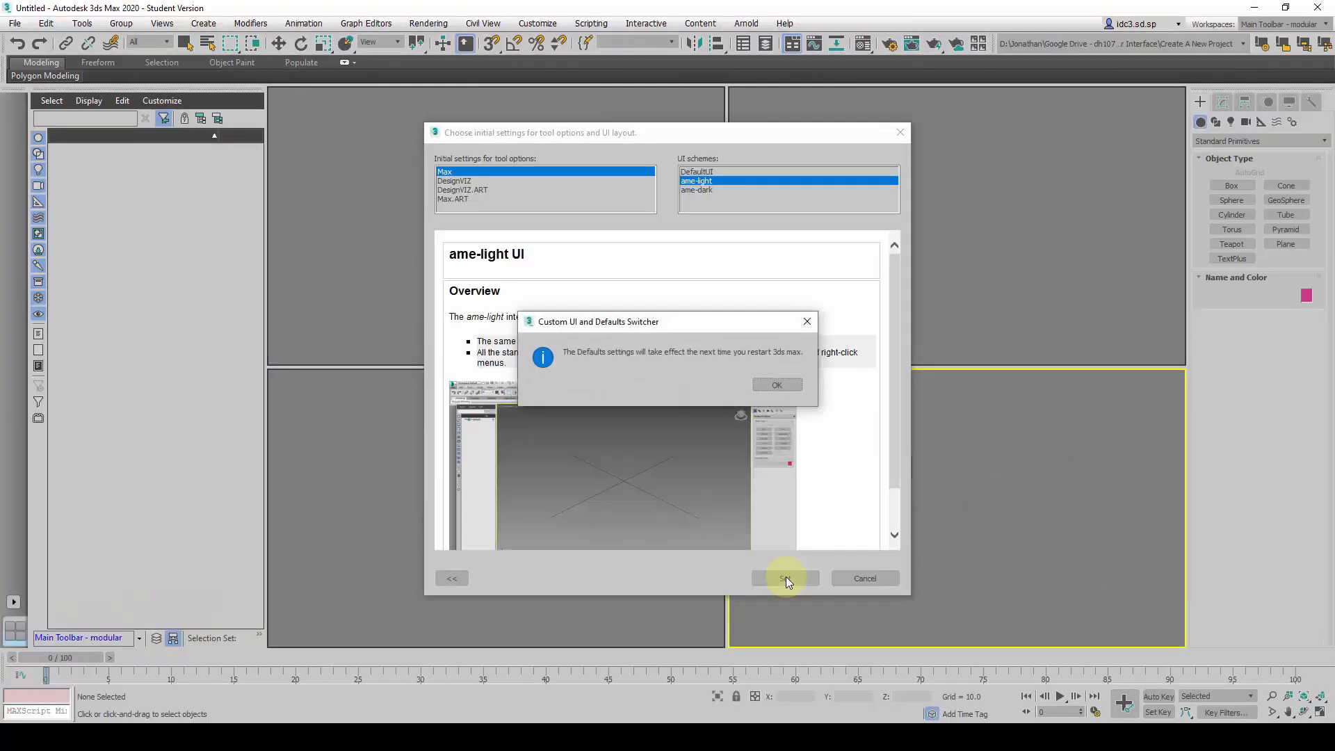
pyautogui.click(779, 385)
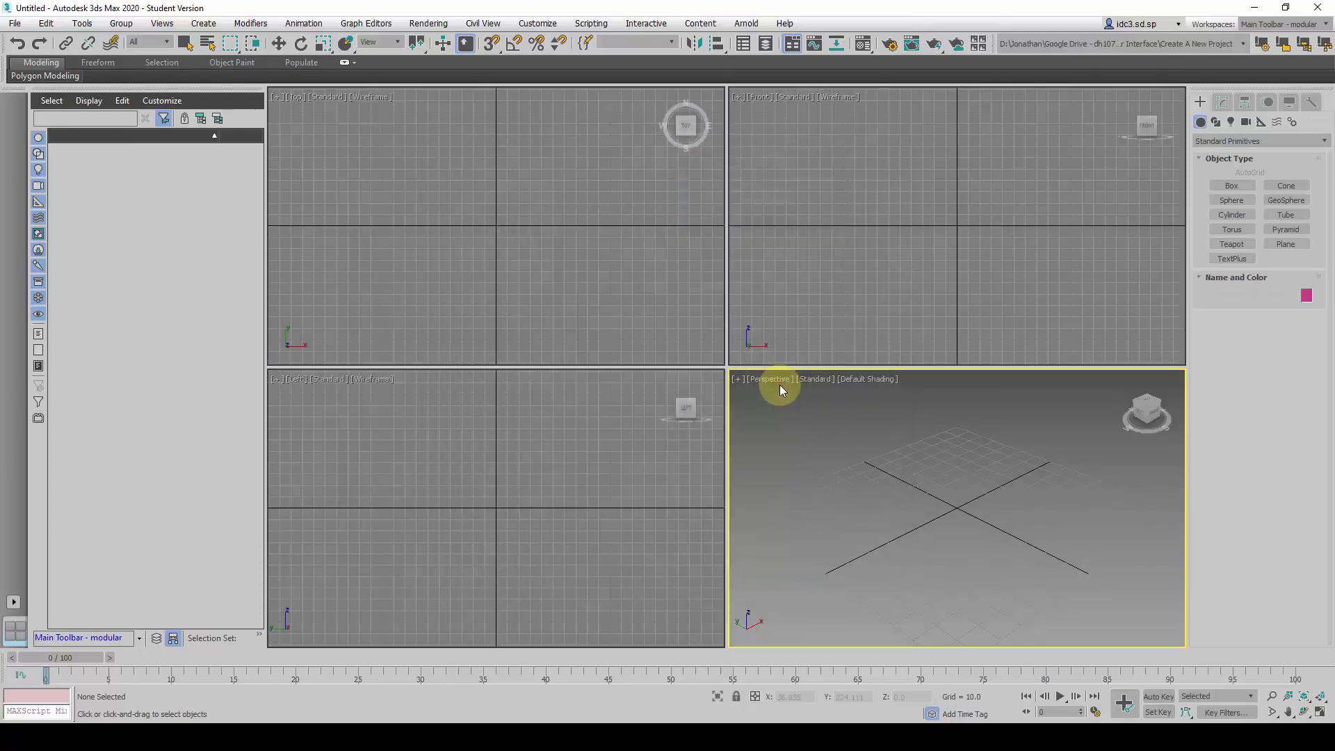
# Restart 3ds Max so the new default settings take effect, and dismiss the welcome screen.
pyautogui.click(607, 281)
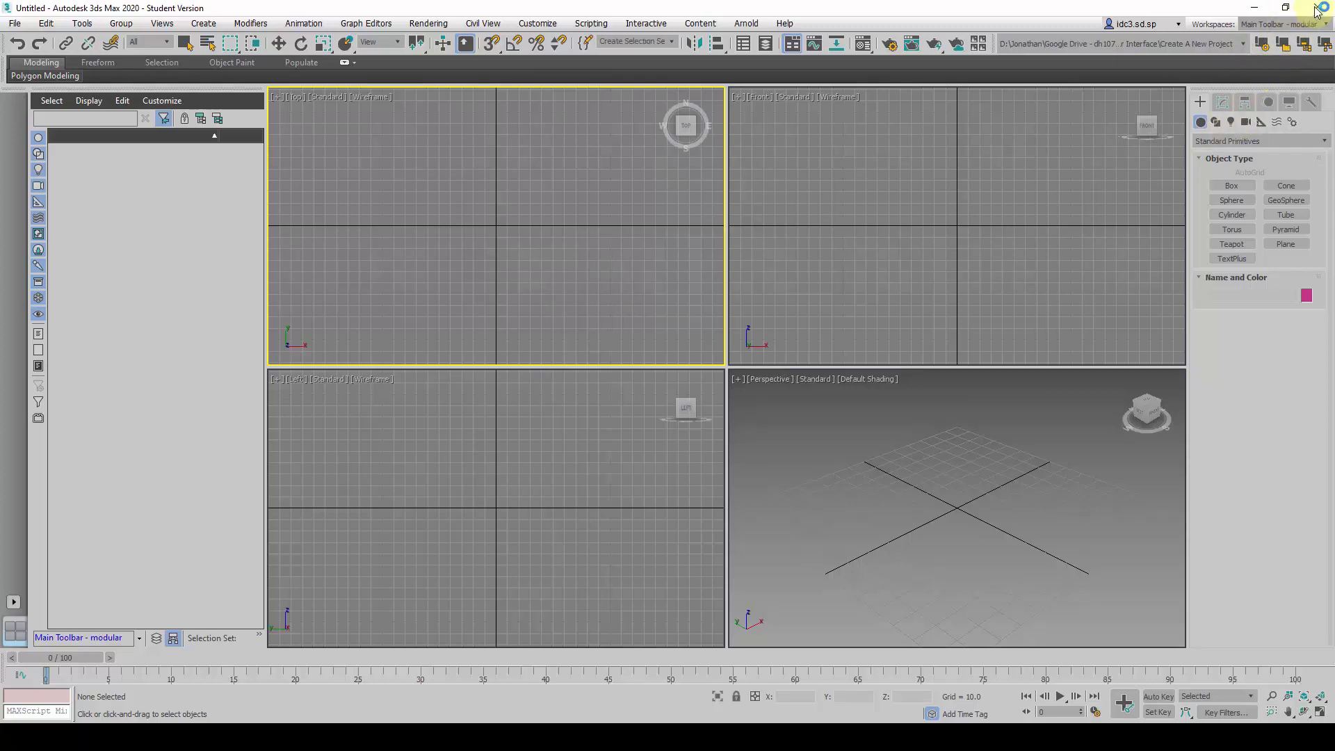
pyautogui.click(803, 384)
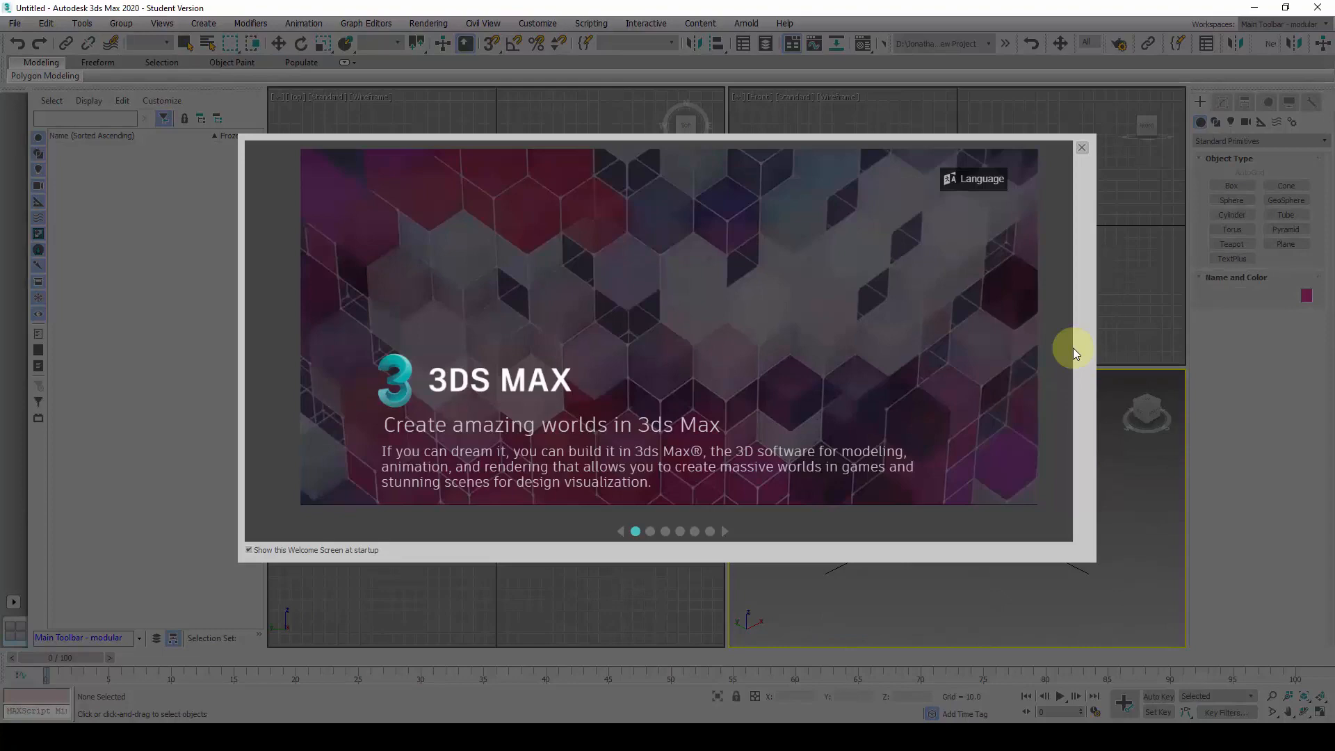
pyautogui.click(1079, 146)
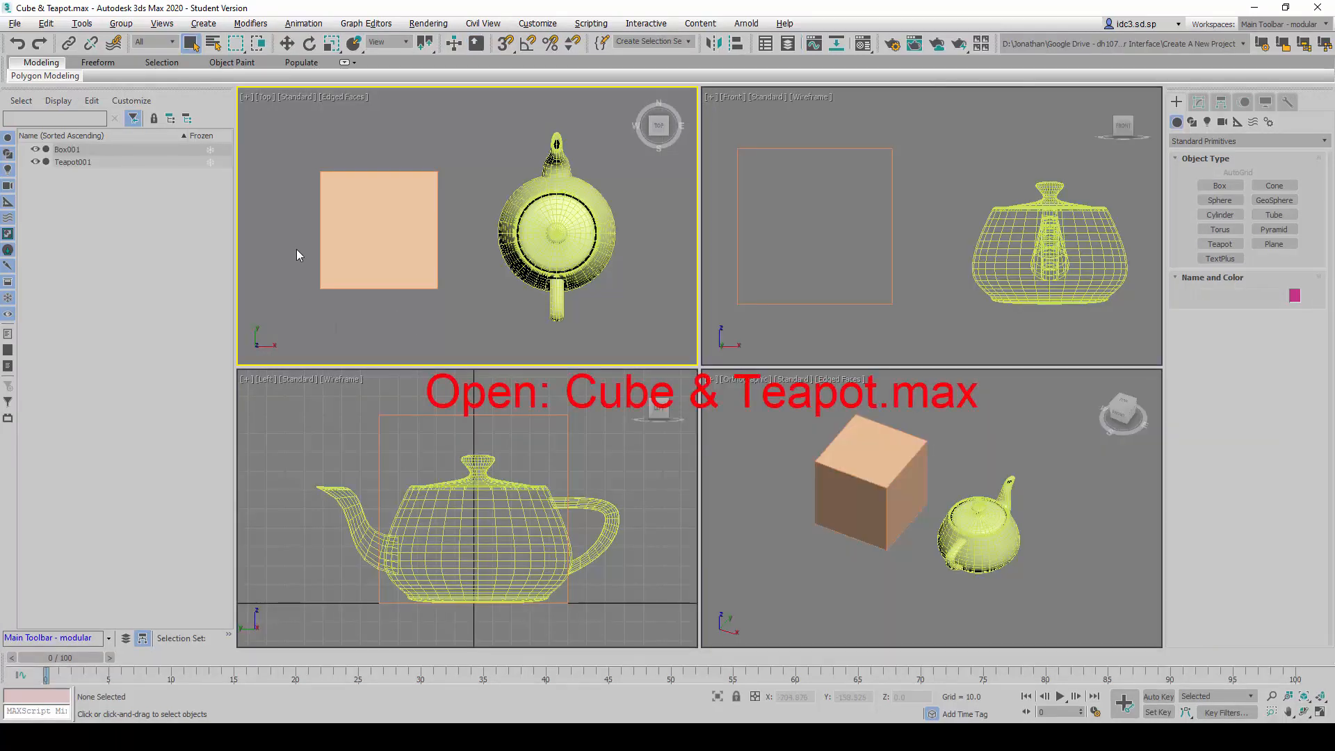
# Review the available file, import and editing commands, including Merge and Select Similar, without running any of them.
pyautogui.click(16, 25)
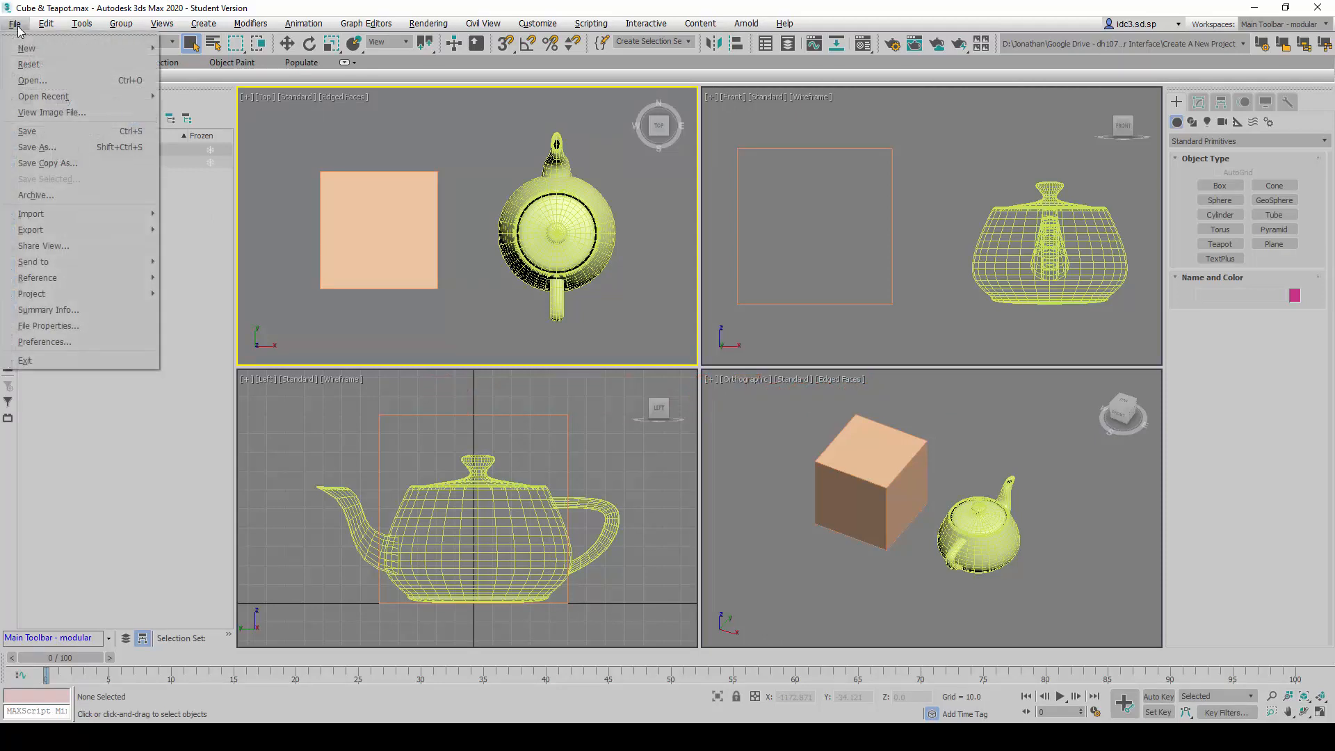
pyautogui.moveTo(49, 54)
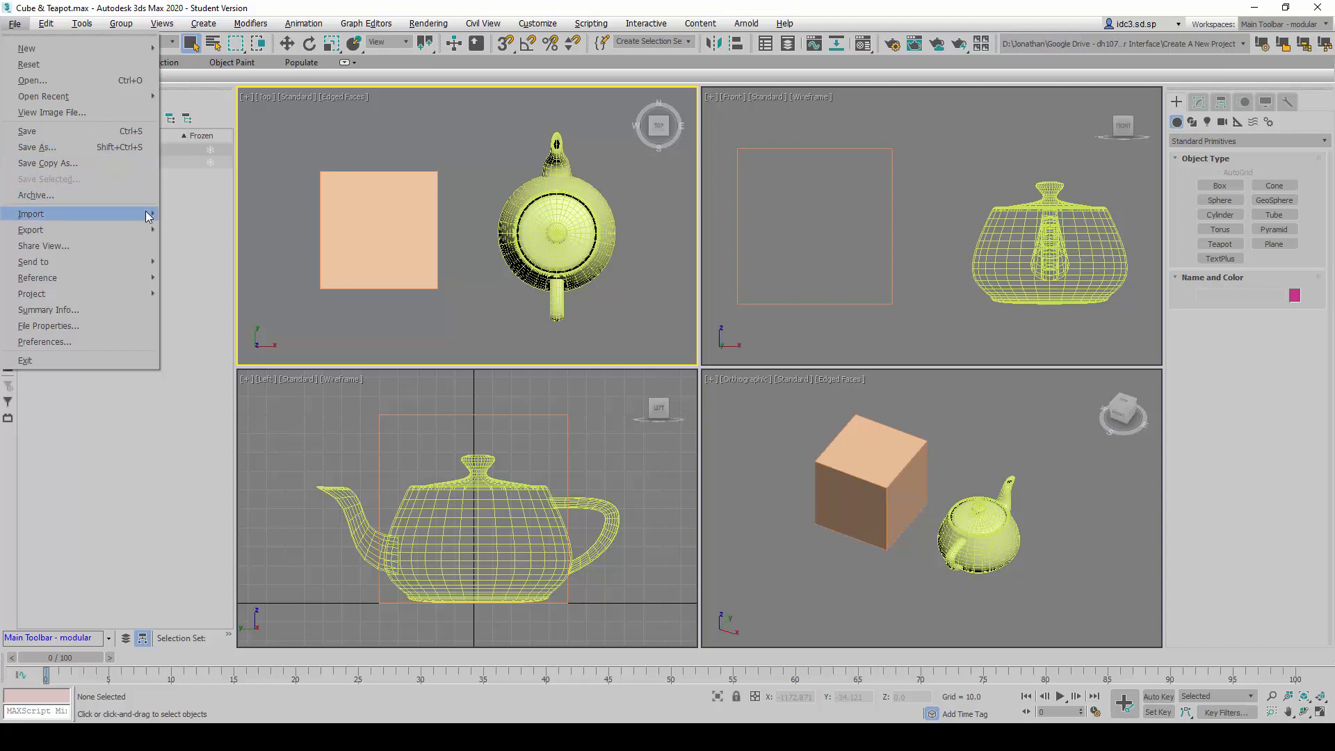
pyautogui.moveTo(147, 217)
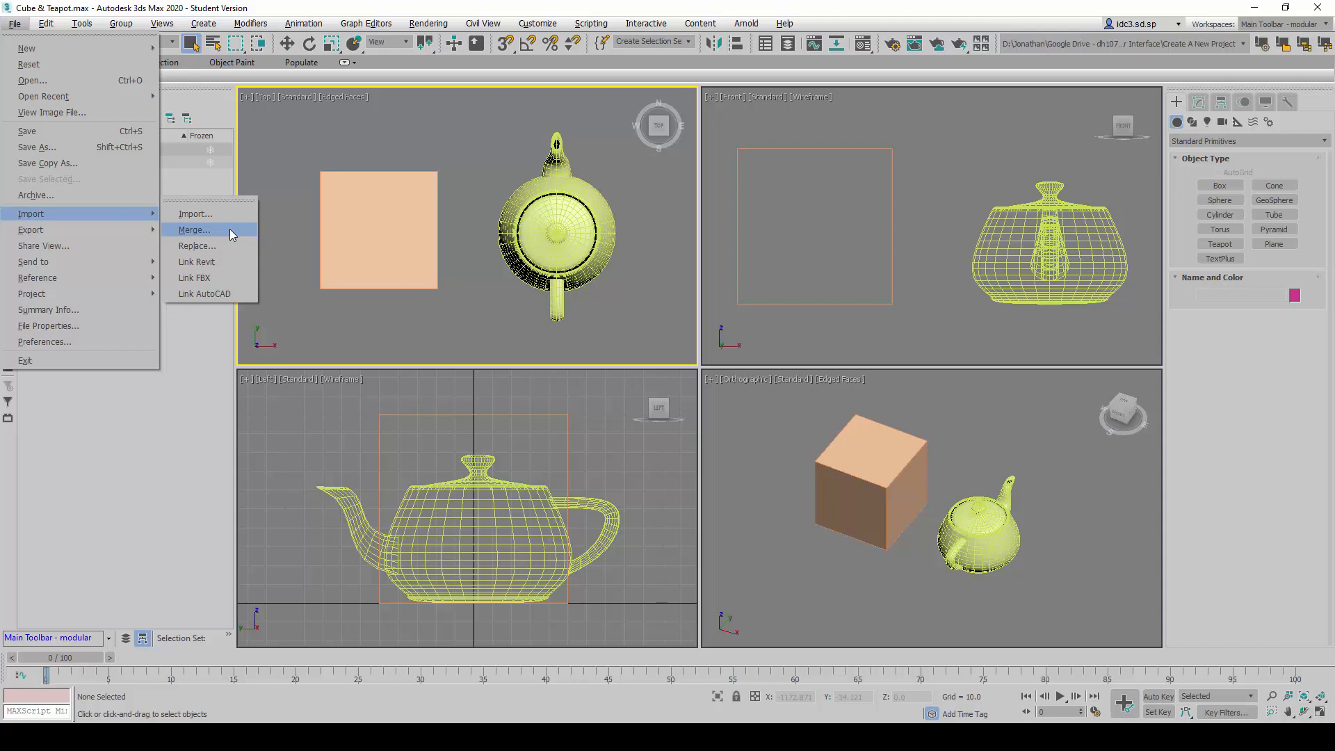
pyautogui.click(297, 144)
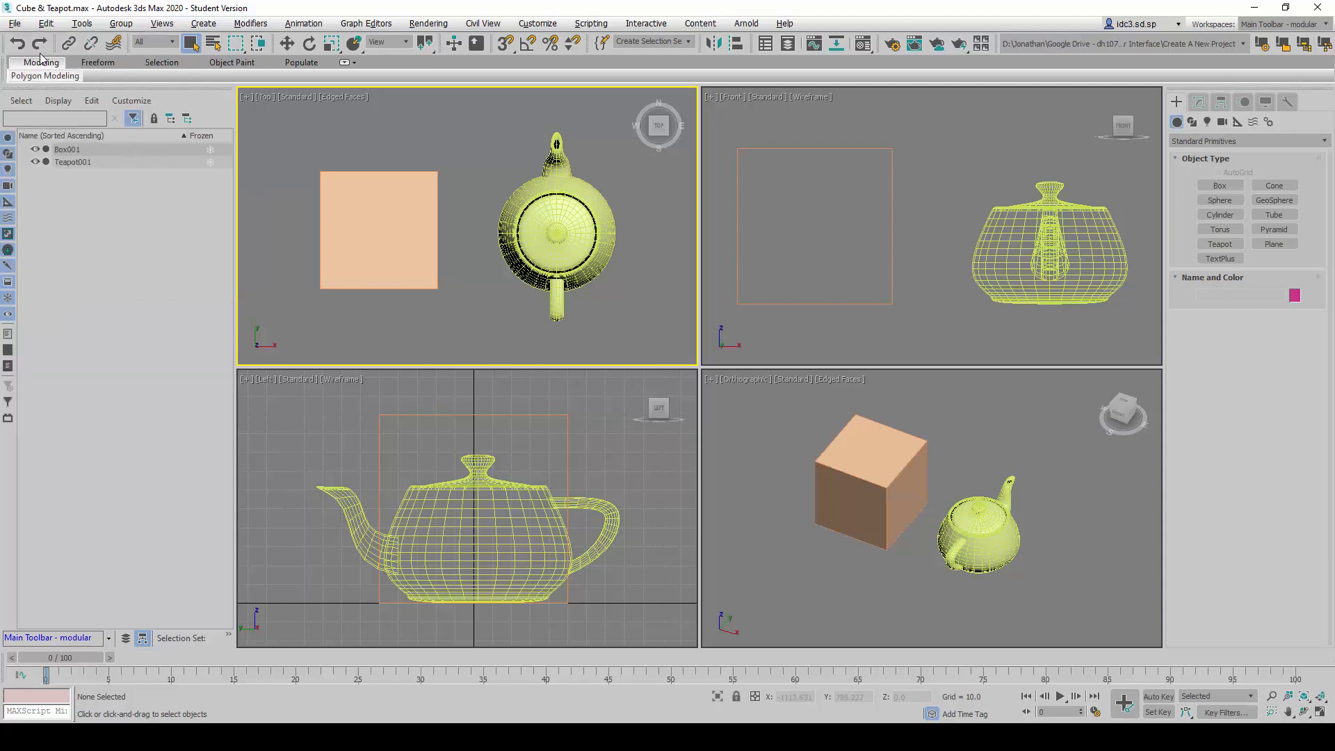
pyautogui.click(49, 24)
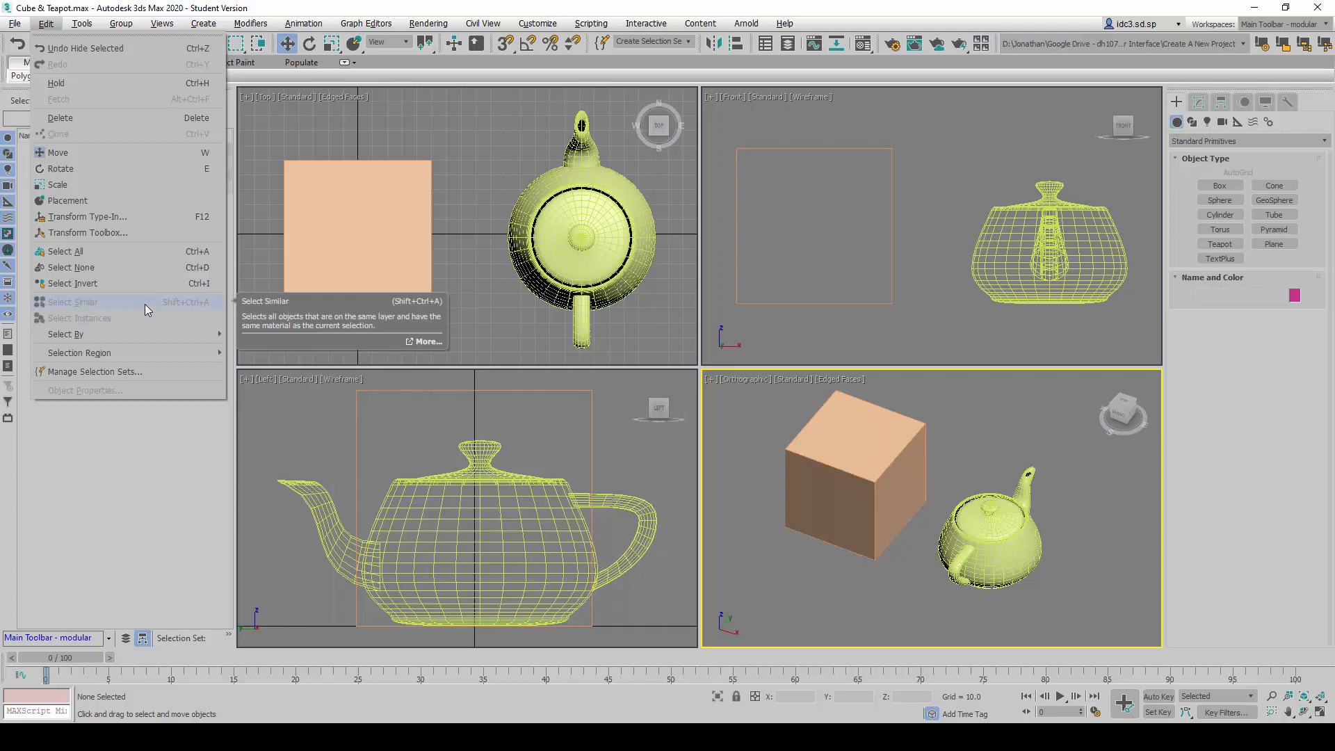
pyautogui.click(506, 320)
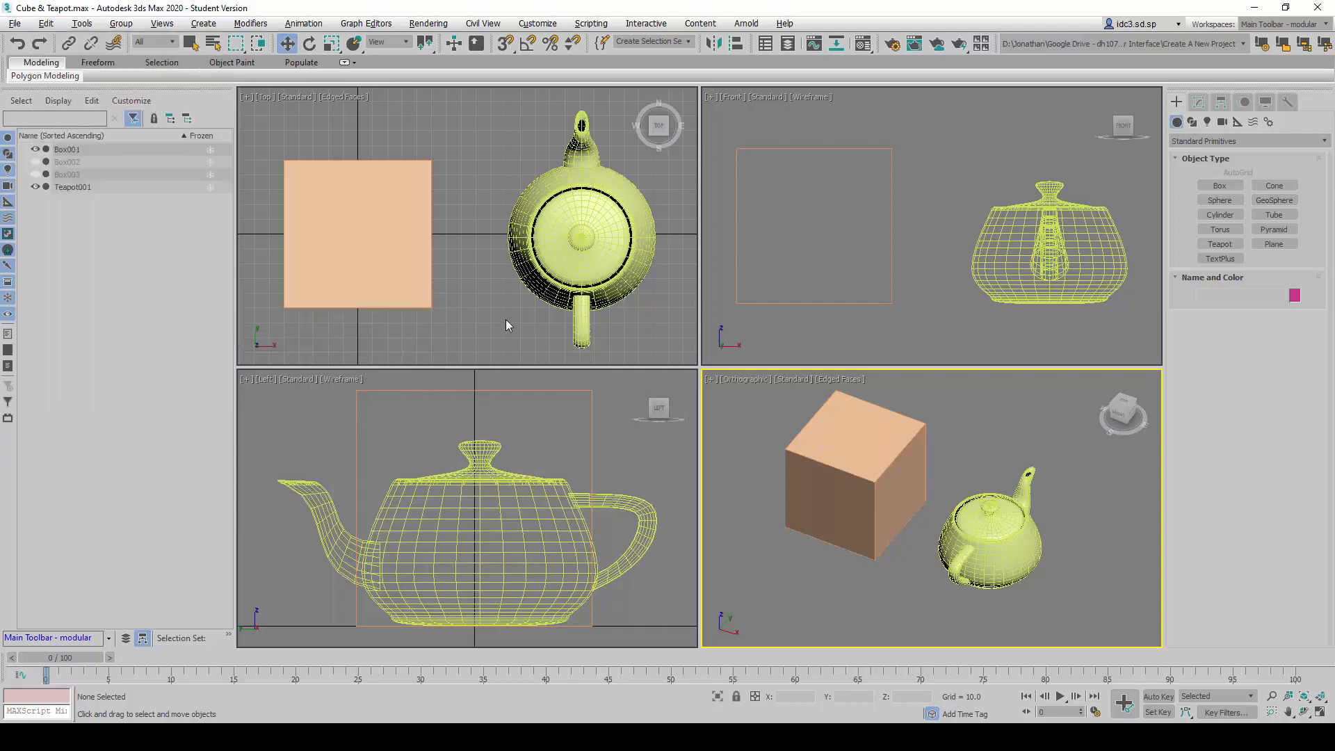
# Unhide all hidden objects in the scene and bring all three boxes into the Top viewport.
pyautogui.rightClick(460, 300)
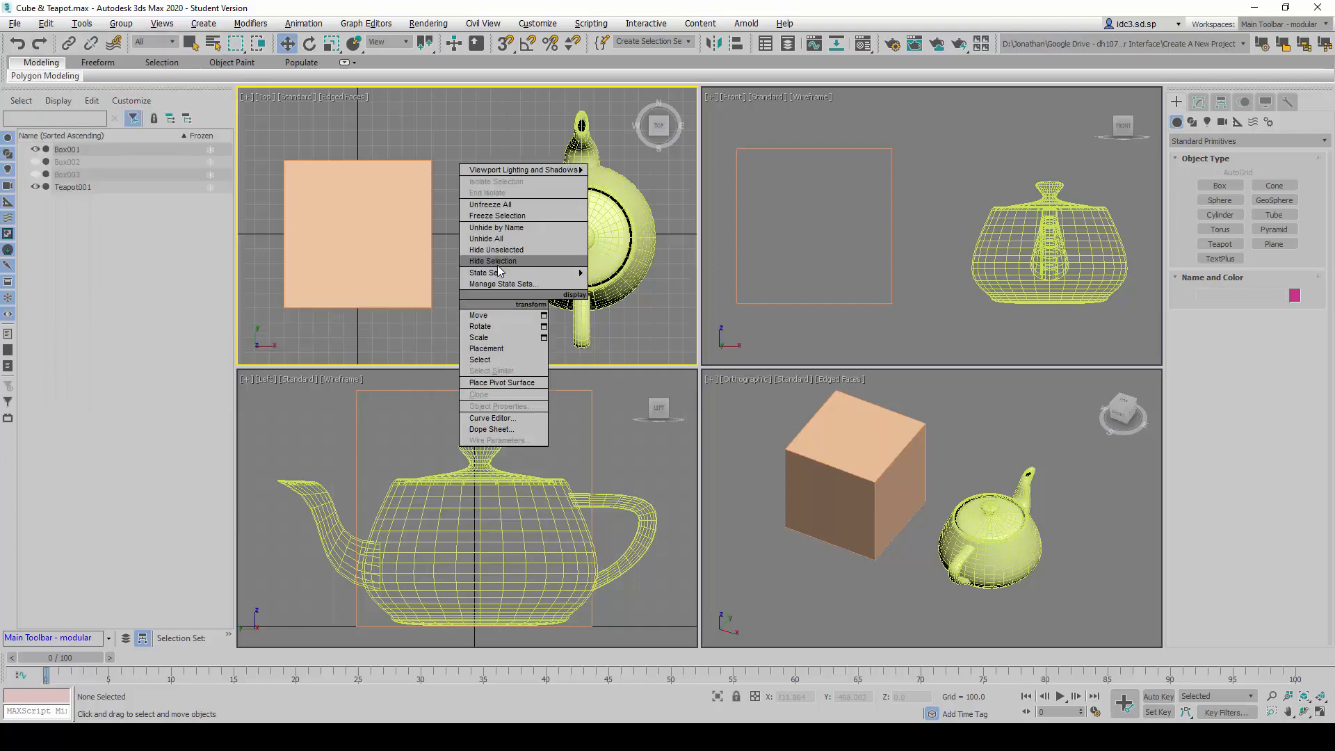
pyautogui.click(499, 239)
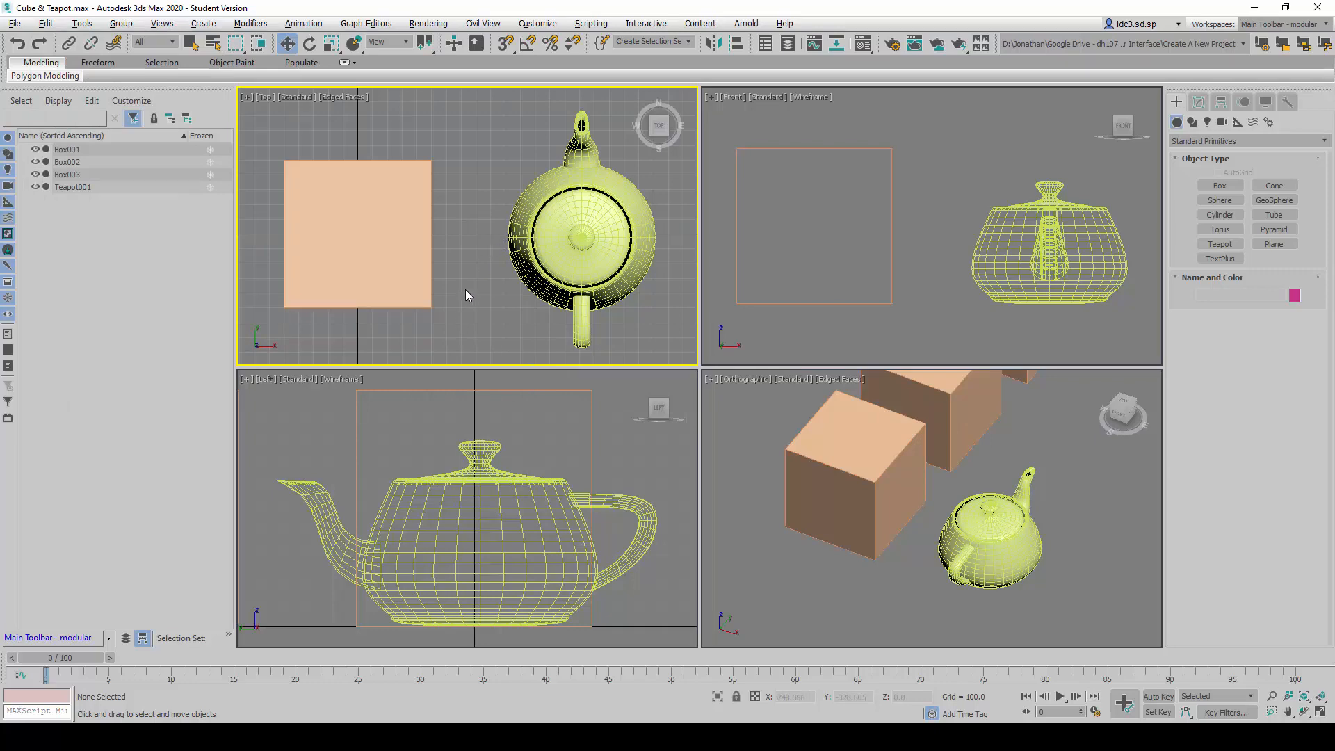
pyautogui.scroll(-6, 475, 279)
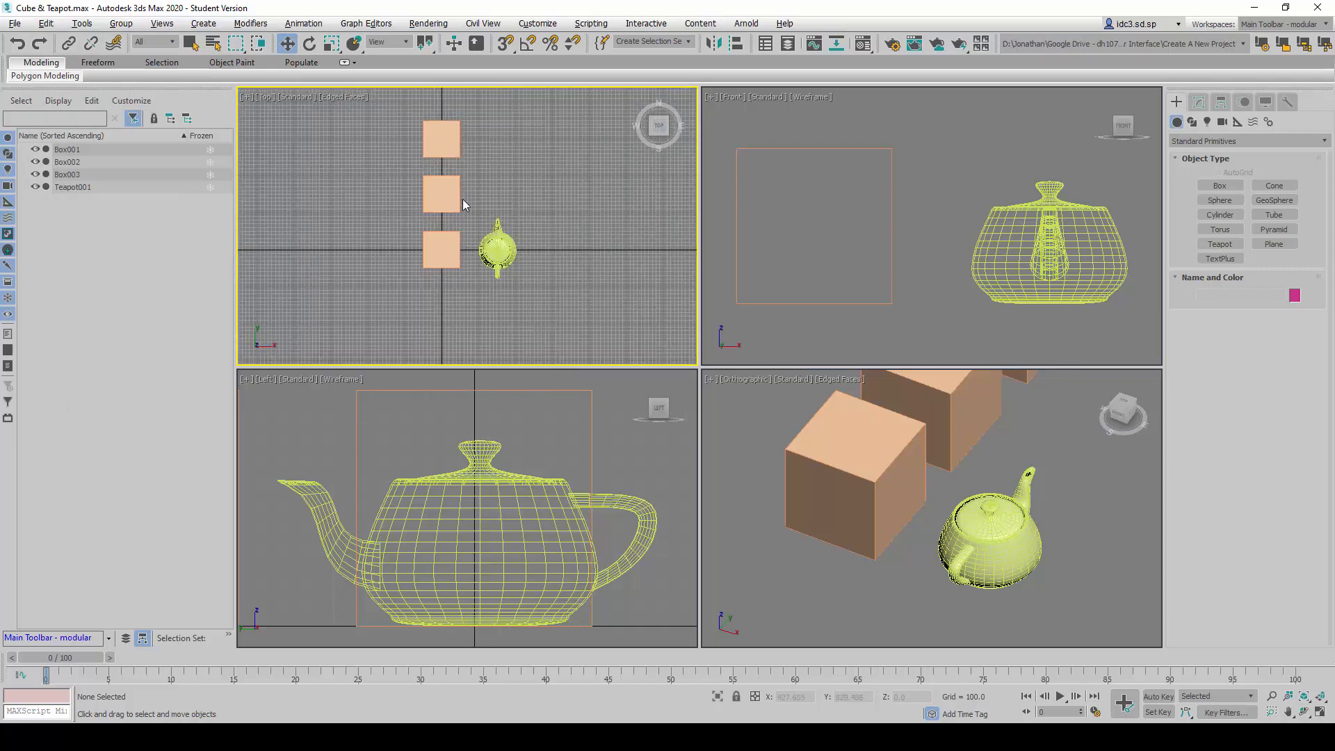
pyautogui.scroll(2, 452, 237)
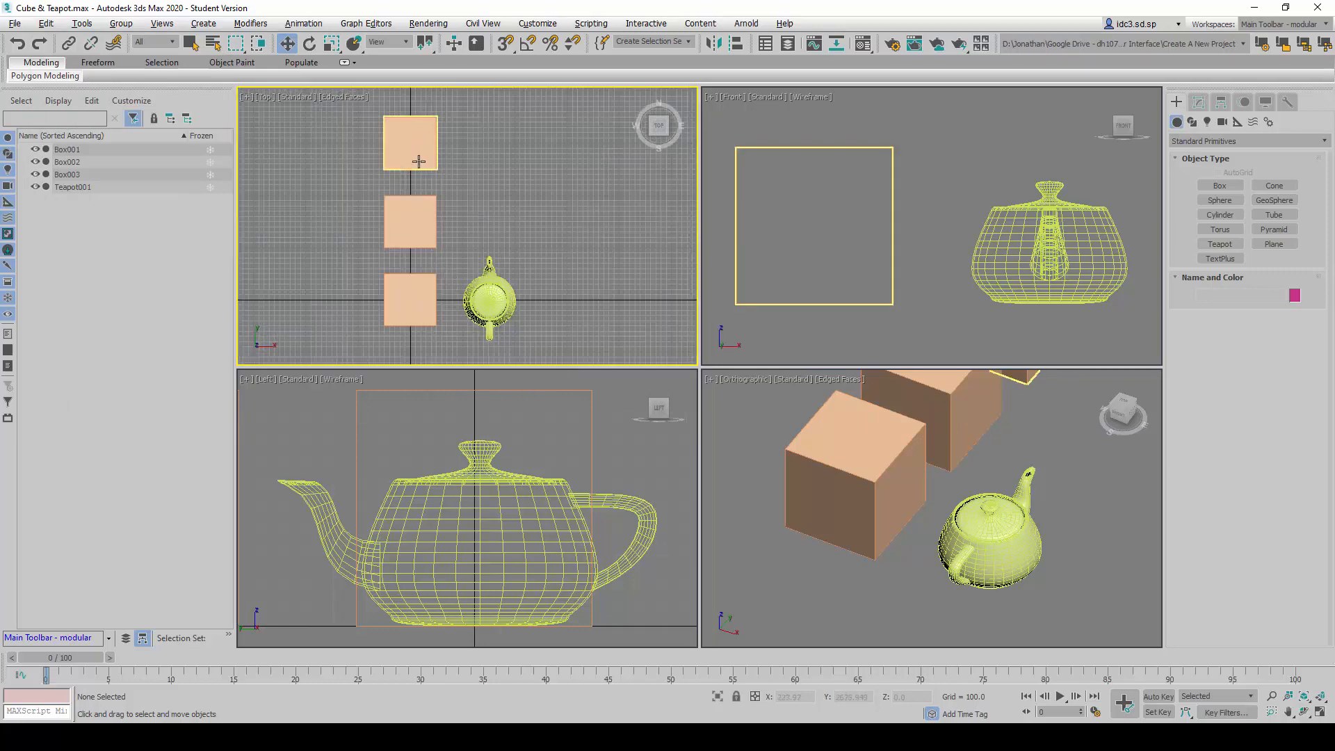
# Select each of the three boxes individually in the Top viewport, and clear the selection.
pyautogui.click(410, 300)
pyautogui.click(421, 234)
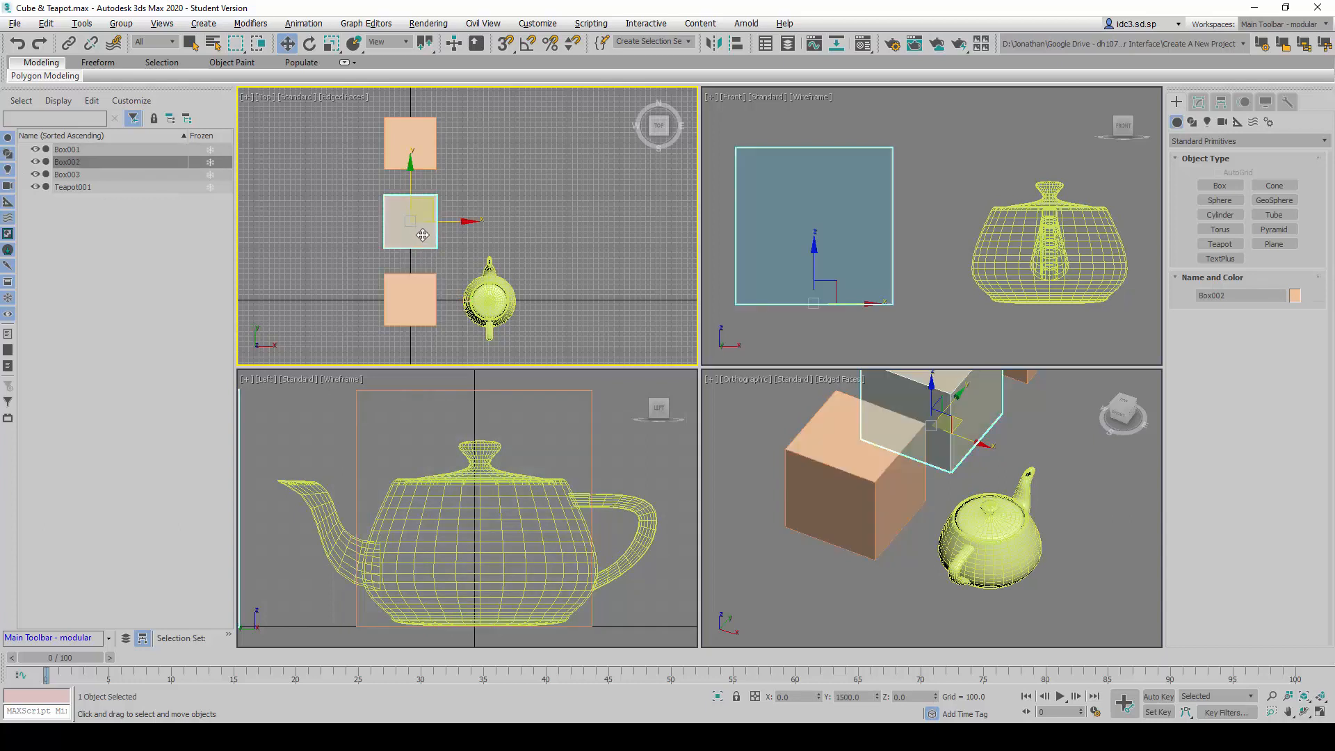
pyautogui.click(417, 146)
pyautogui.click(419, 304)
pyautogui.click(519, 221)
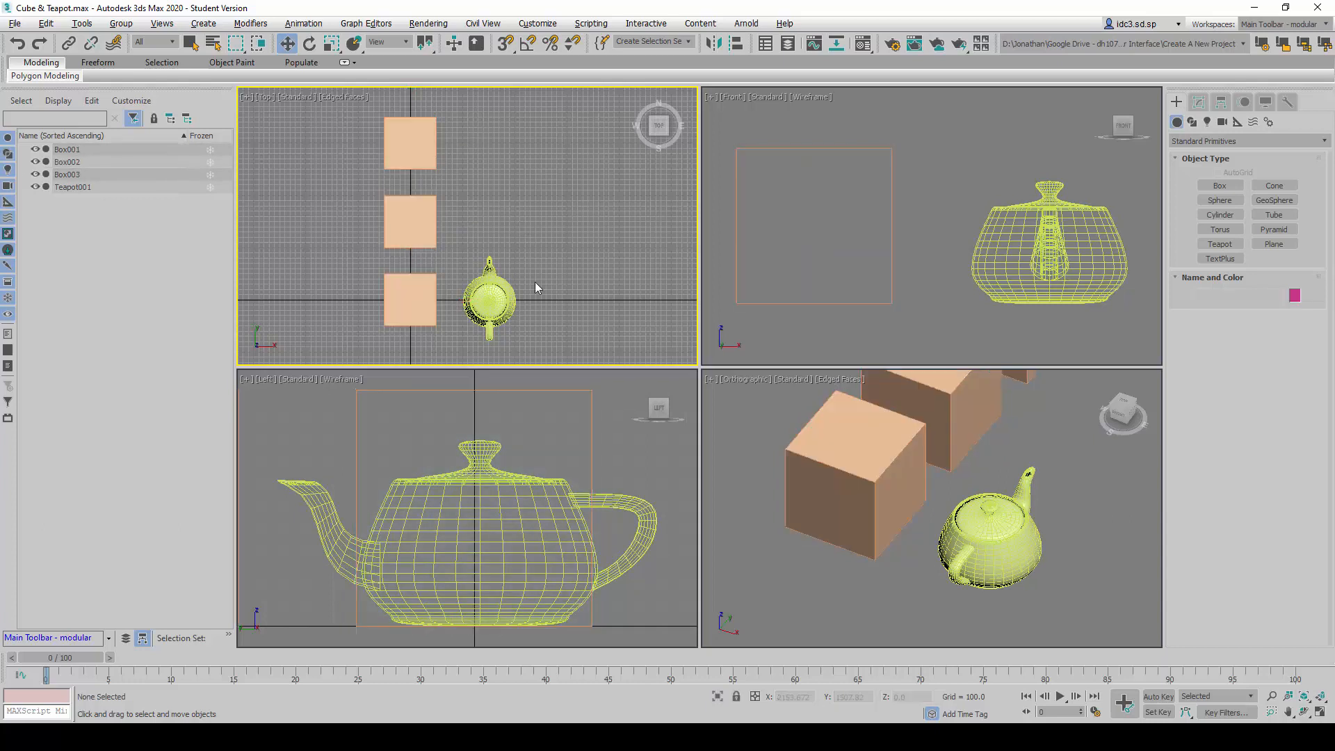
# Select the box beside the teapot, extend the selection with Select Similar, and deselect everything.
pyautogui.click(403, 292)
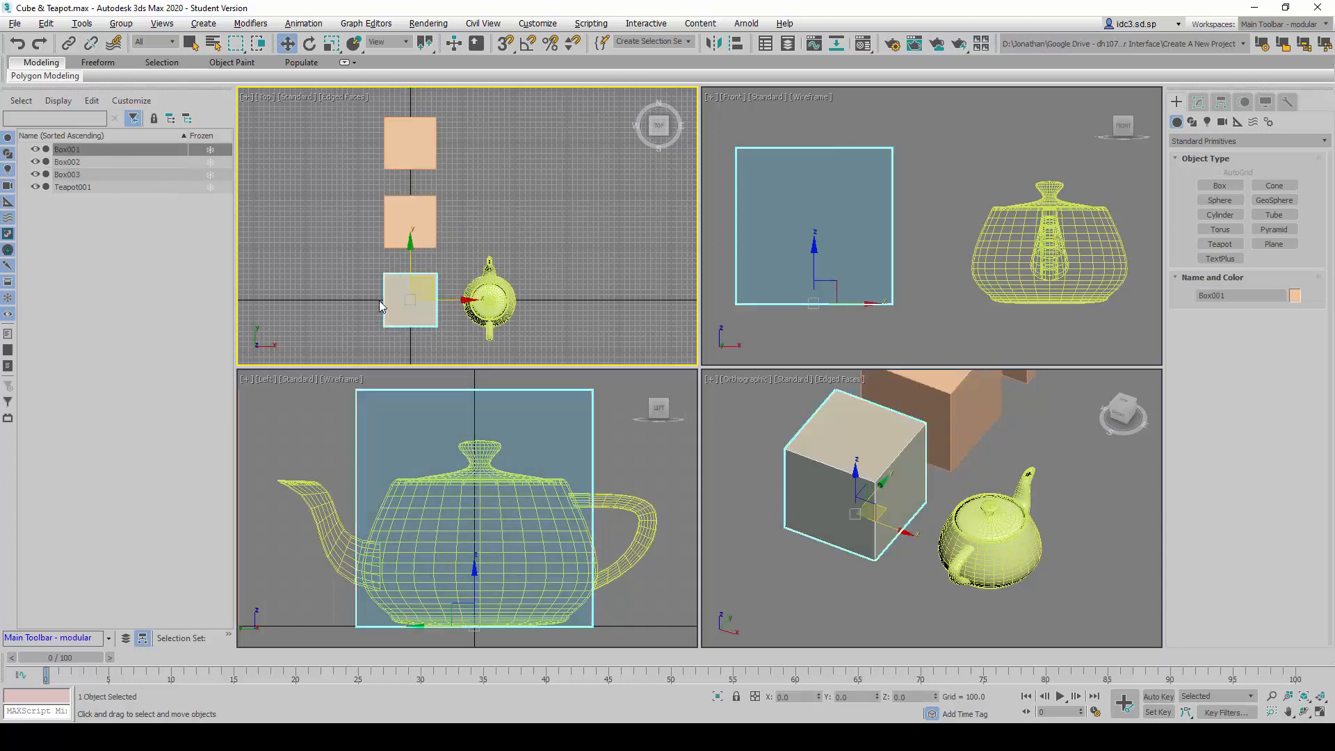
pyautogui.click(46, 23)
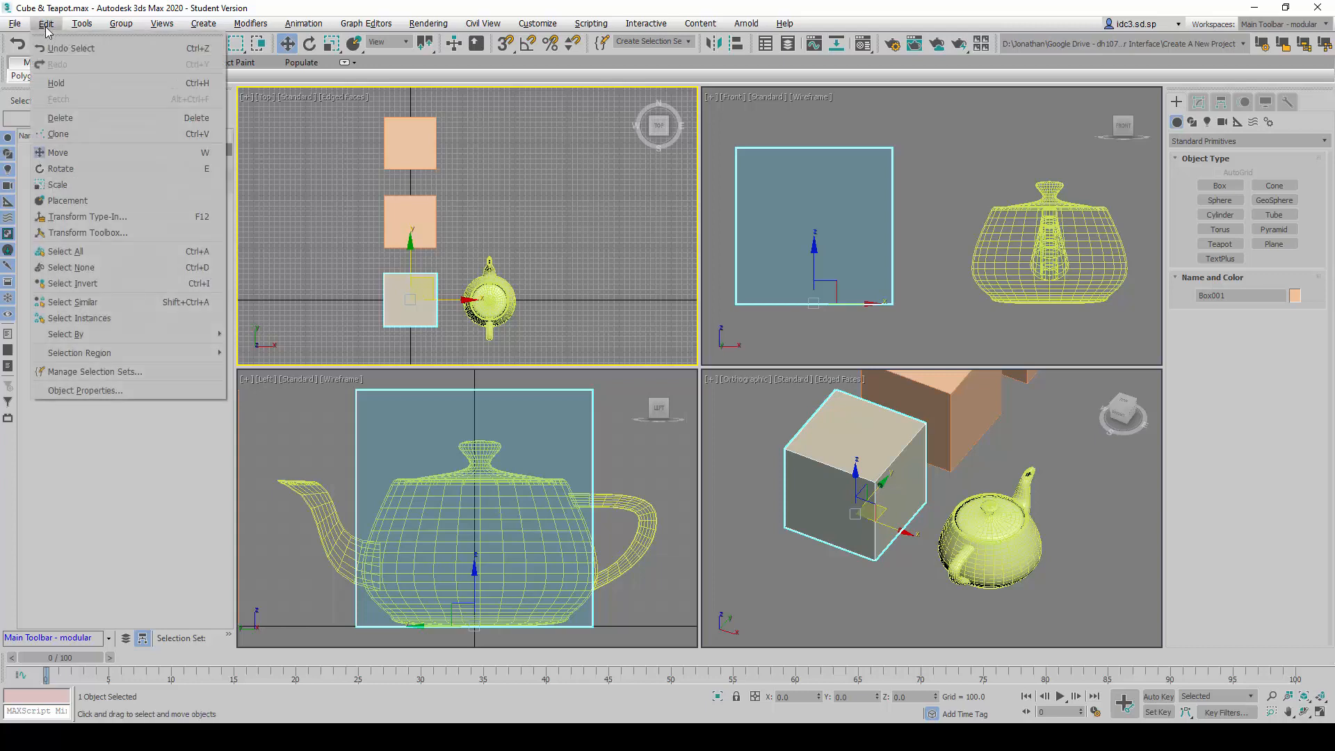
pyautogui.click(128, 302)
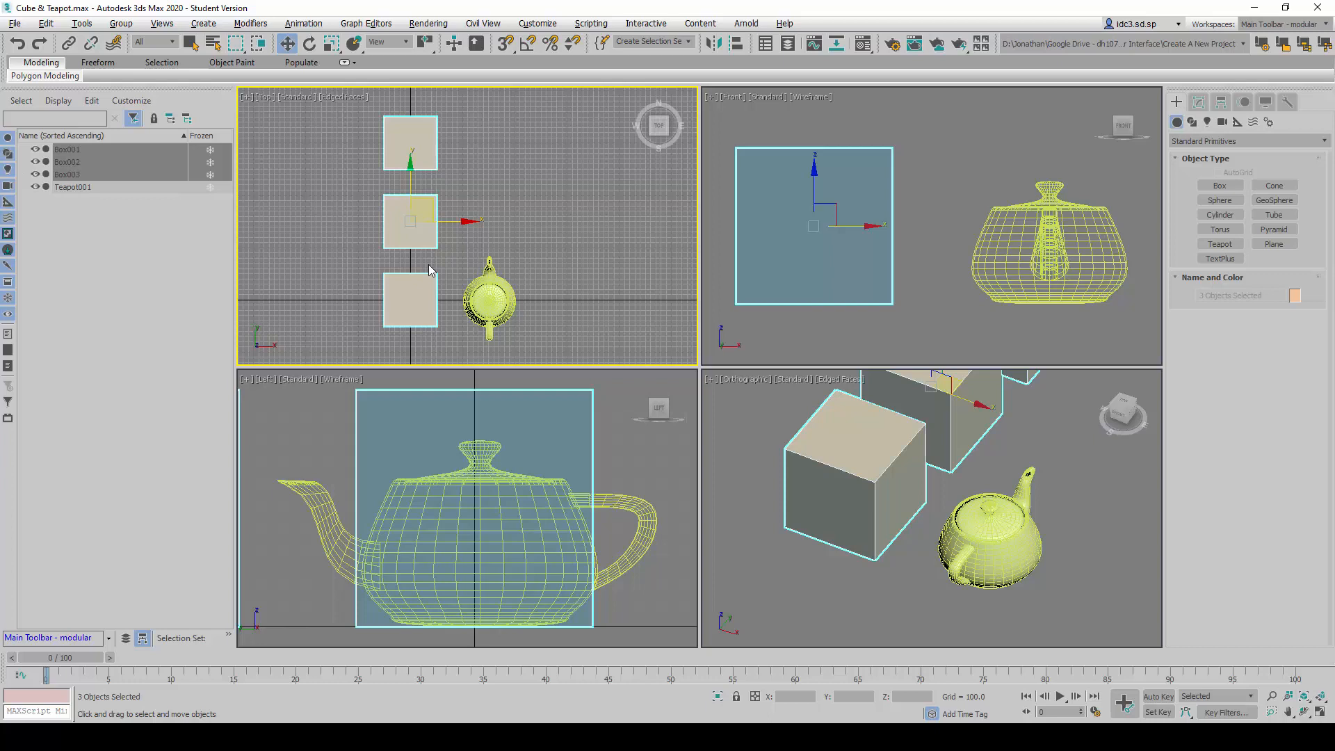
pyautogui.click(525, 225)
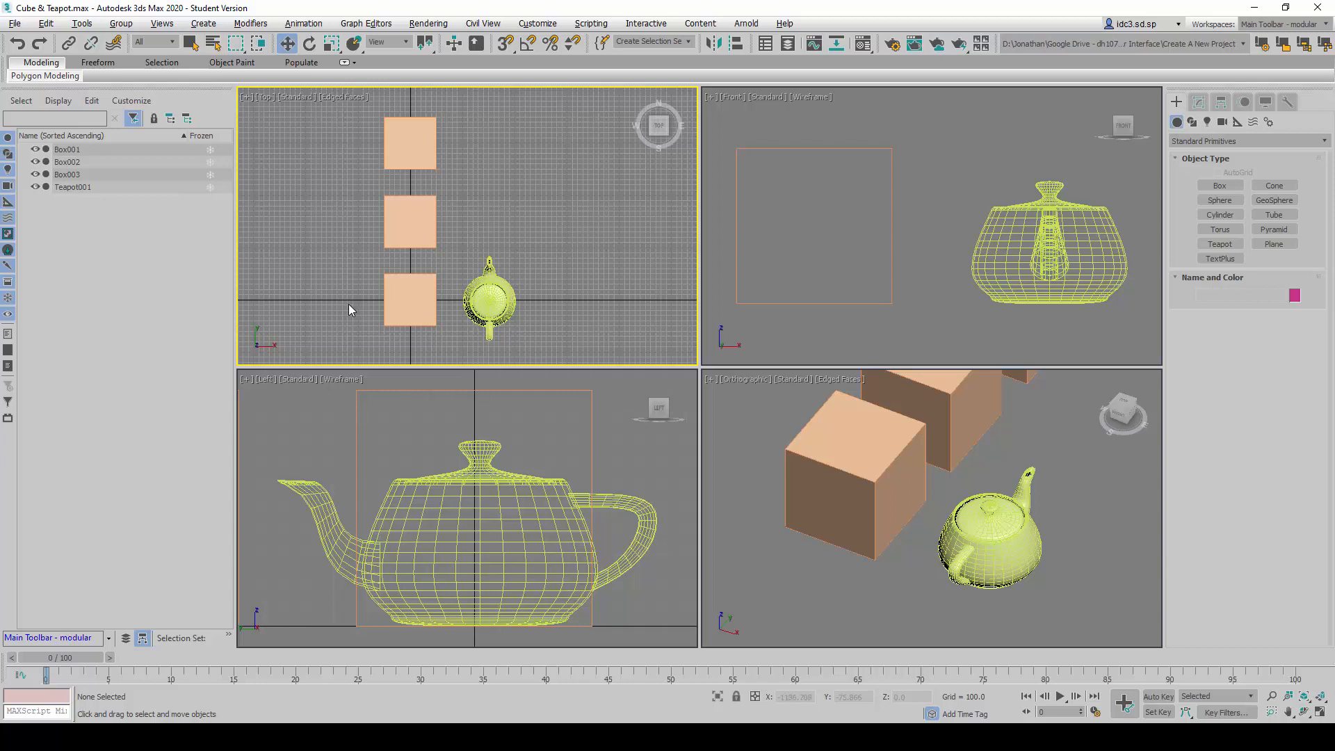
# Select all three boxes with a rectangular selection region in the Top viewport, and clear the selection.
pyautogui.click(413, 306)
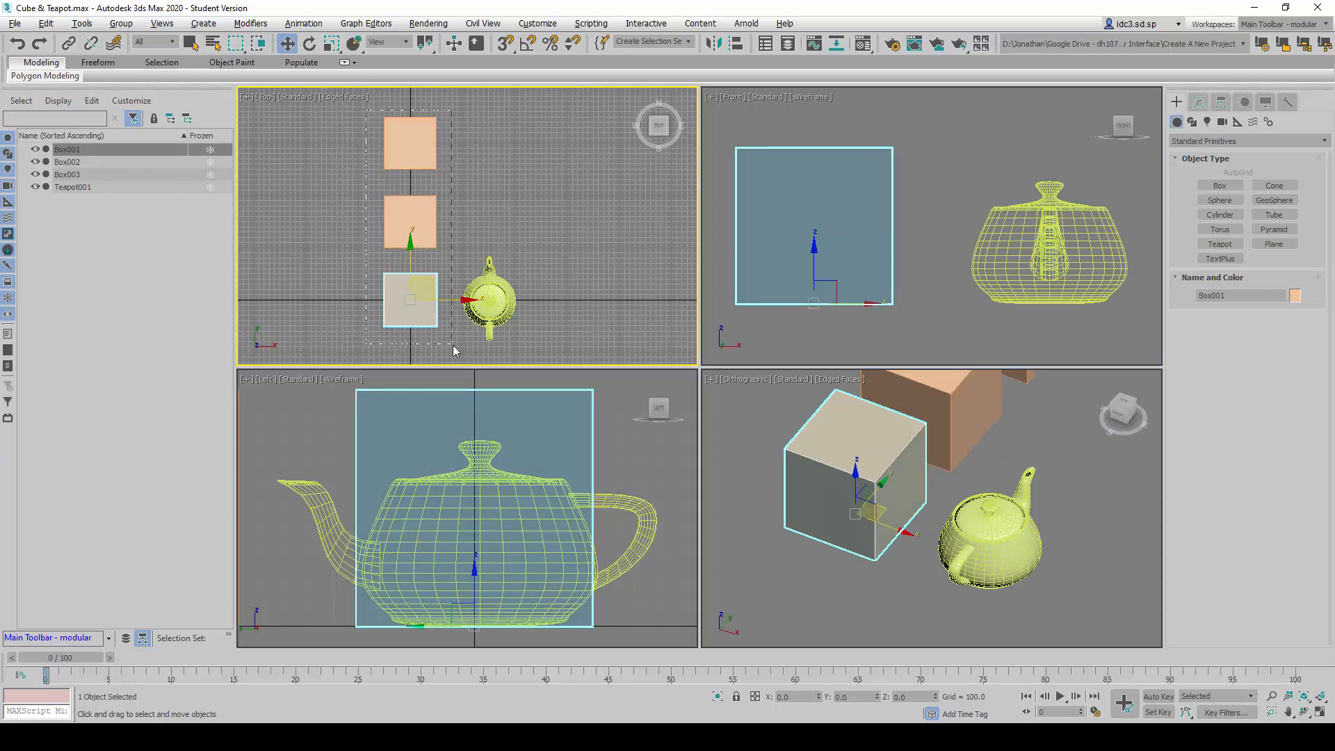
pyautogui.moveTo(452, 345); pyautogui.dragTo(453, 345)
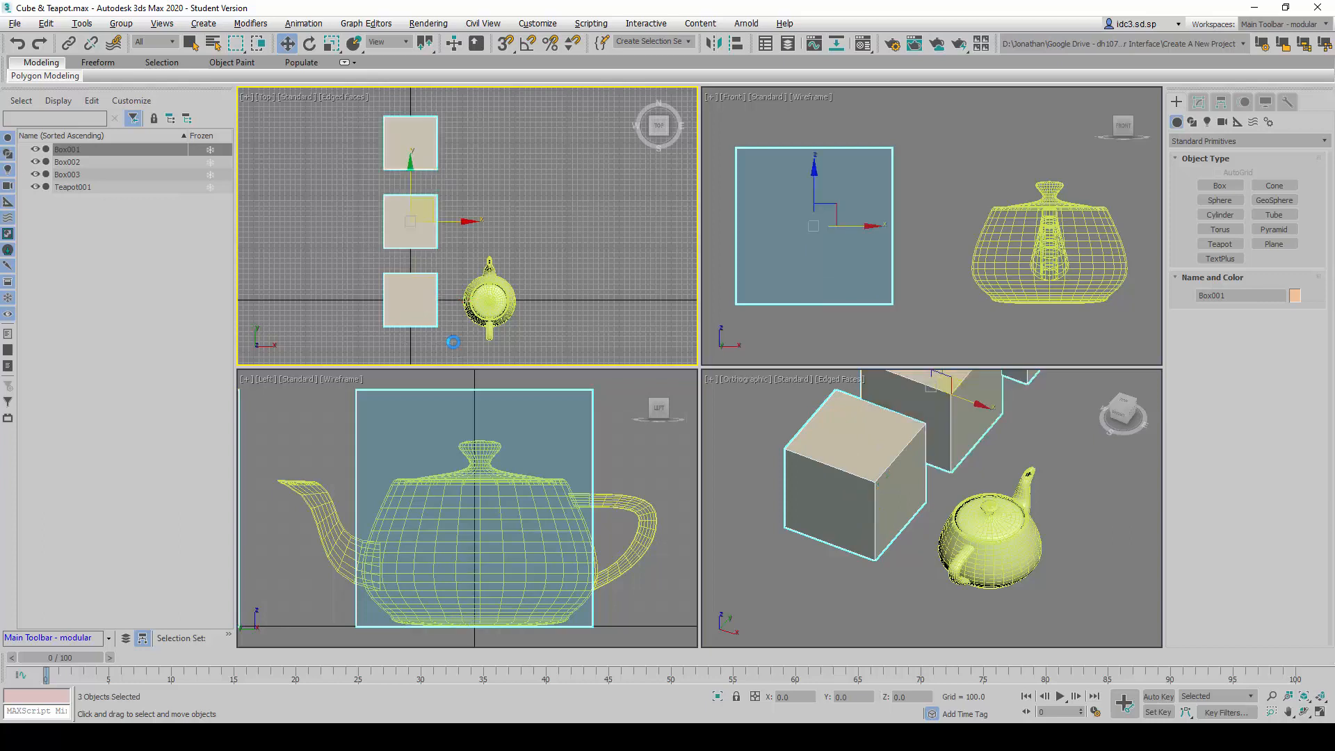
pyautogui.click(640, 327)
# Select the box beside the teapot and add the other two boxes to the selection one at a time.
pyautogui.click(404, 297)
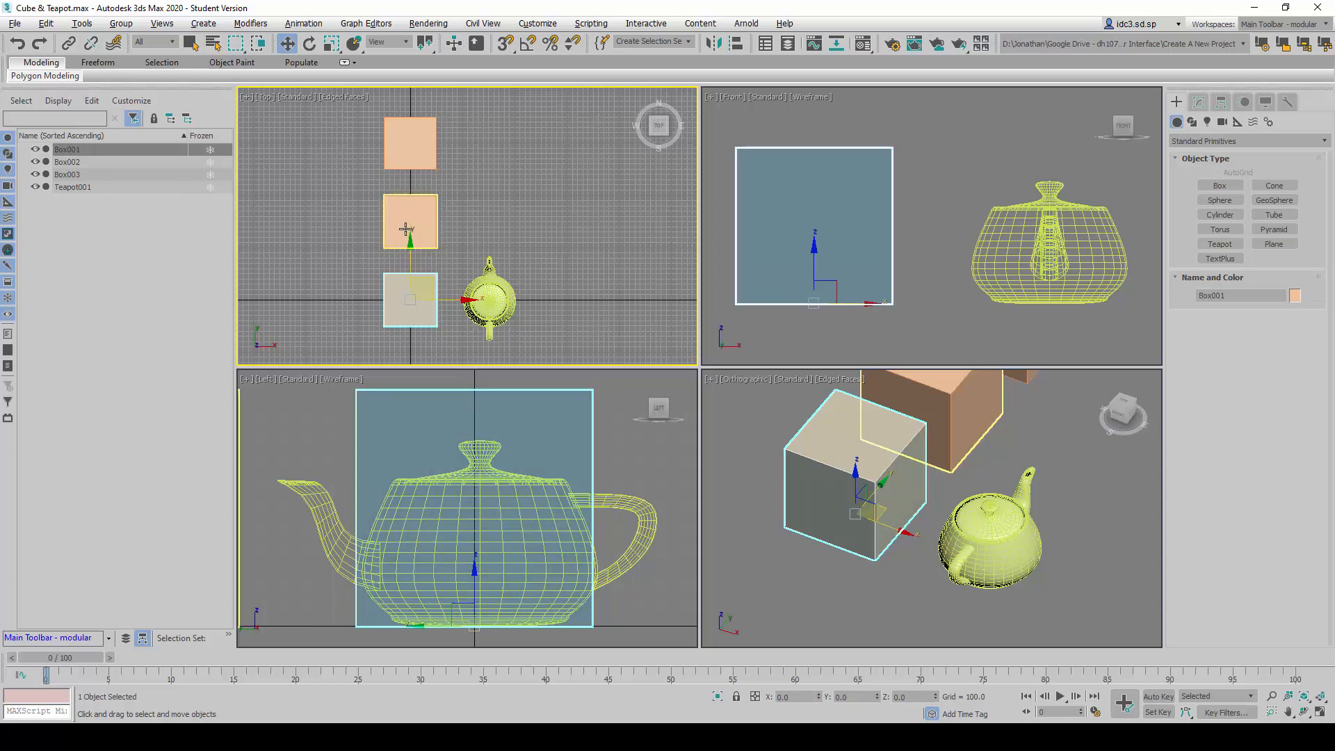
pyautogui.keyDown('ctrl'); pyautogui.click(405, 228); pyautogui.keyUp('ctrl')
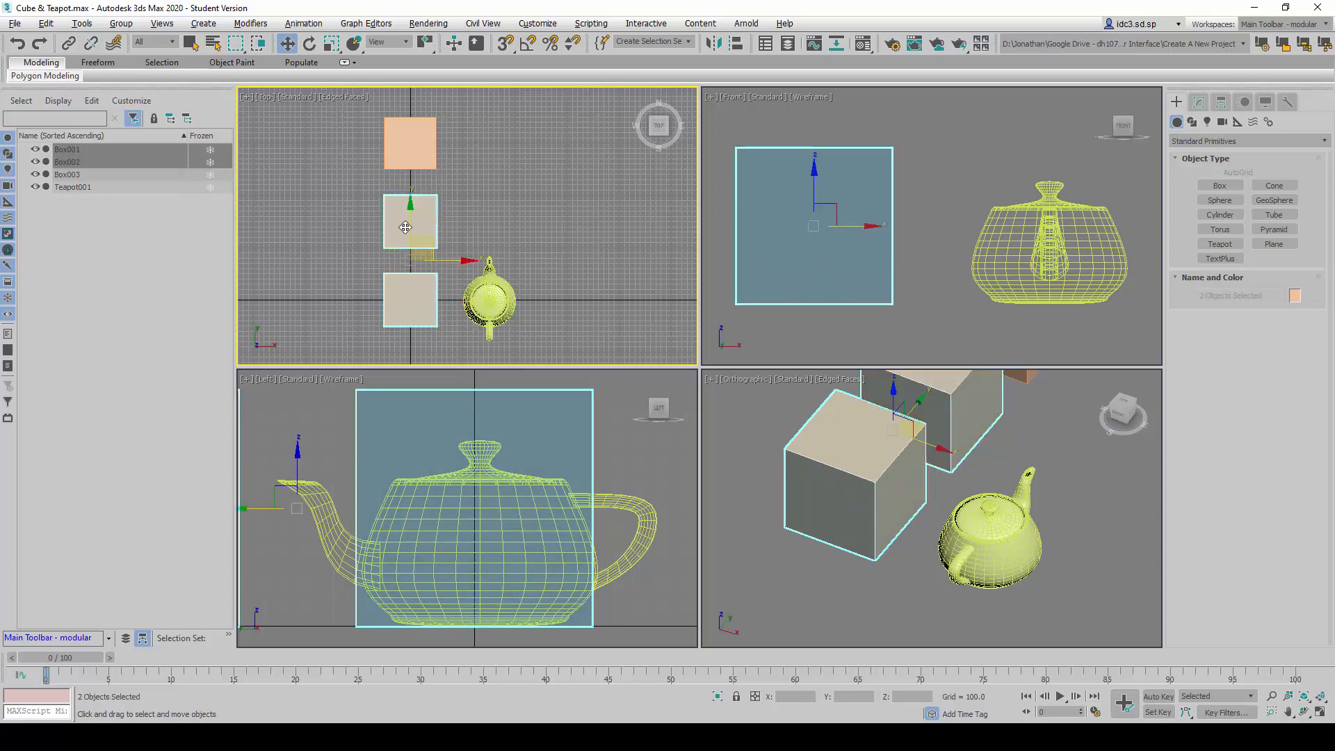
pyautogui.keyDown('ctrl'); pyautogui.click(408, 156); pyautogui.keyUp('ctrl')
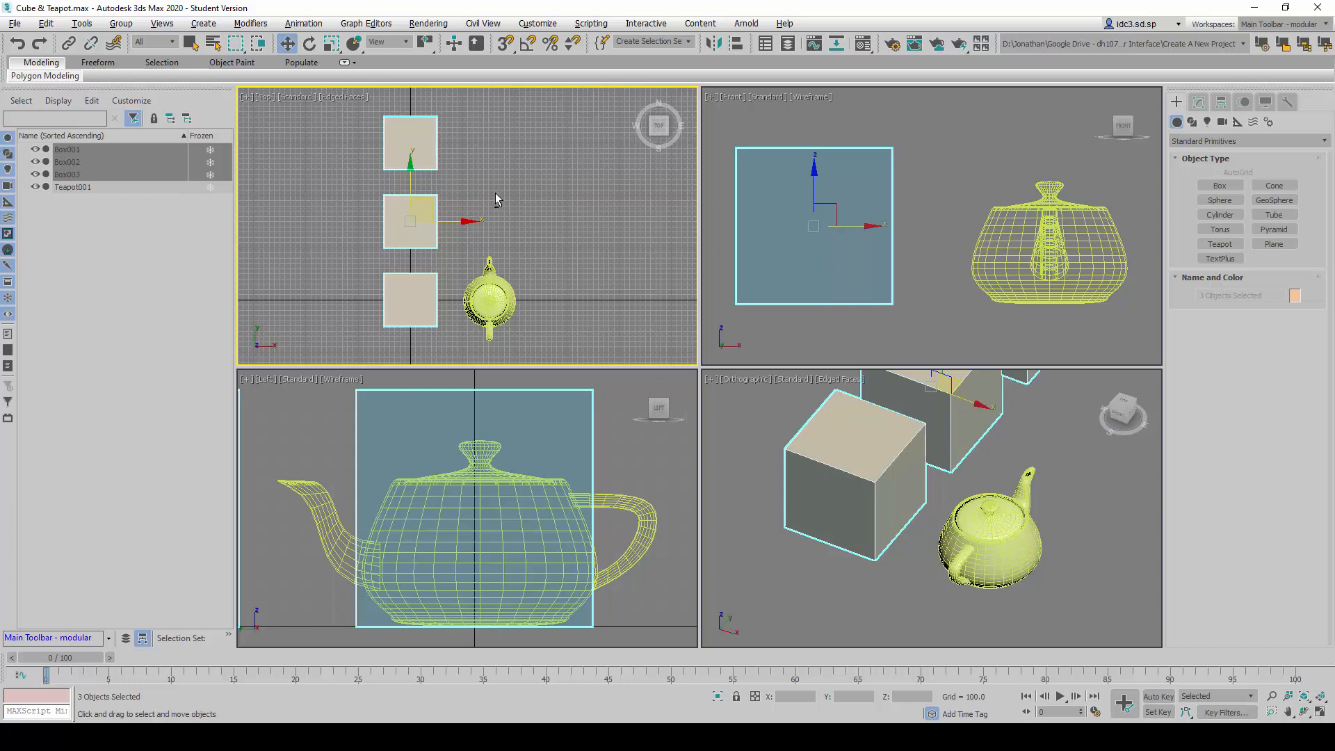
# Remove the three boxes from the selection one at a time, ending with the box beside the teapot.
pyautogui.keyDown('alt'); pyautogui.click(410, 142); pyautogui.keyUp('alt')
pyautogui.keyDown('alt'); pyautogui.click(430, 230); pyautogui.keyUp('alt')
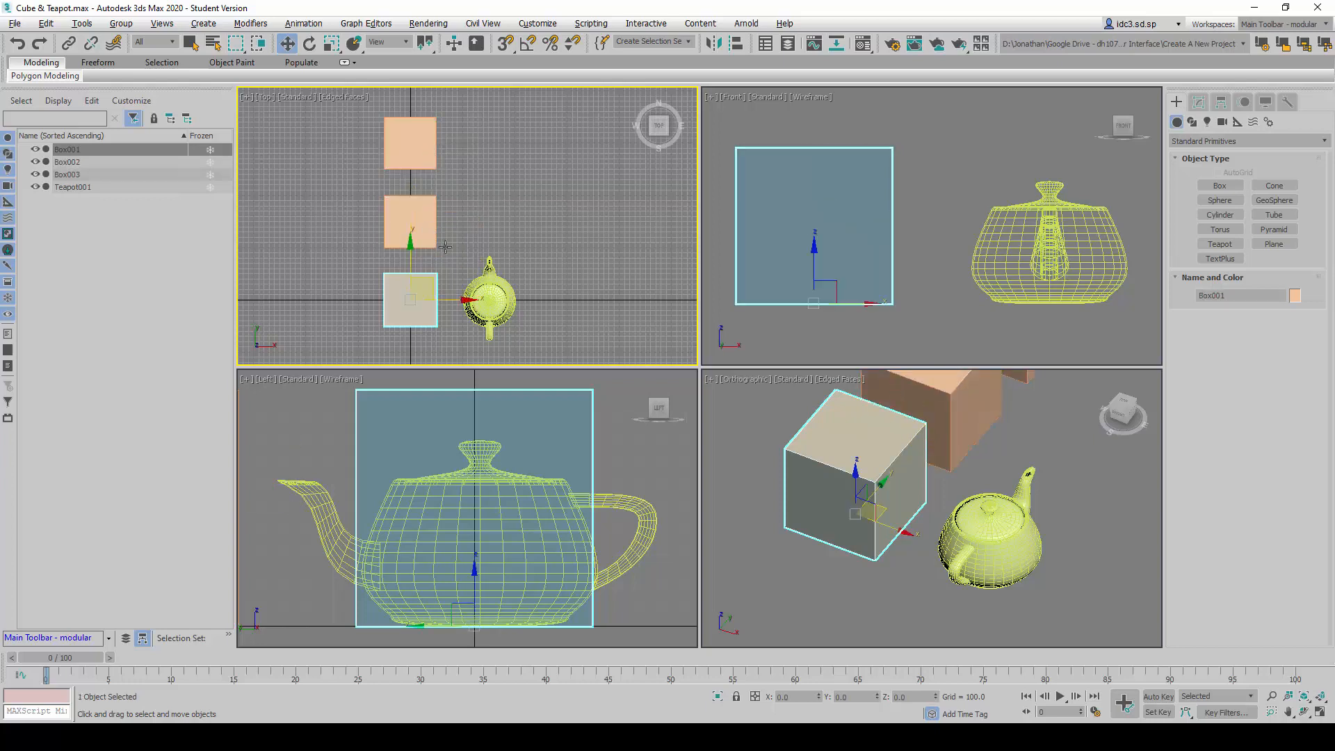
pyautogui.keyDown('alt'); pyautogui.click(426, 300); pyautogui.keyUp('alt')
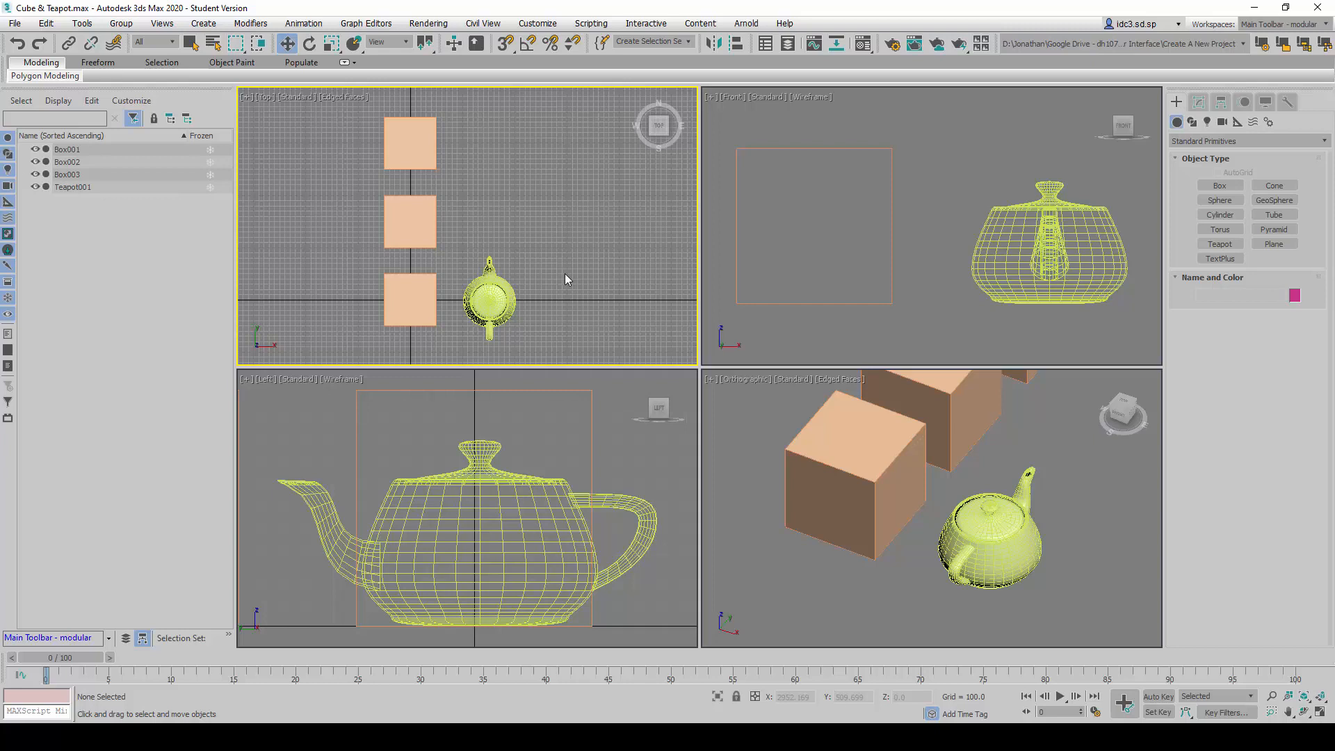
pyautogui.hotkey('ctrl', 'shift', 'z')
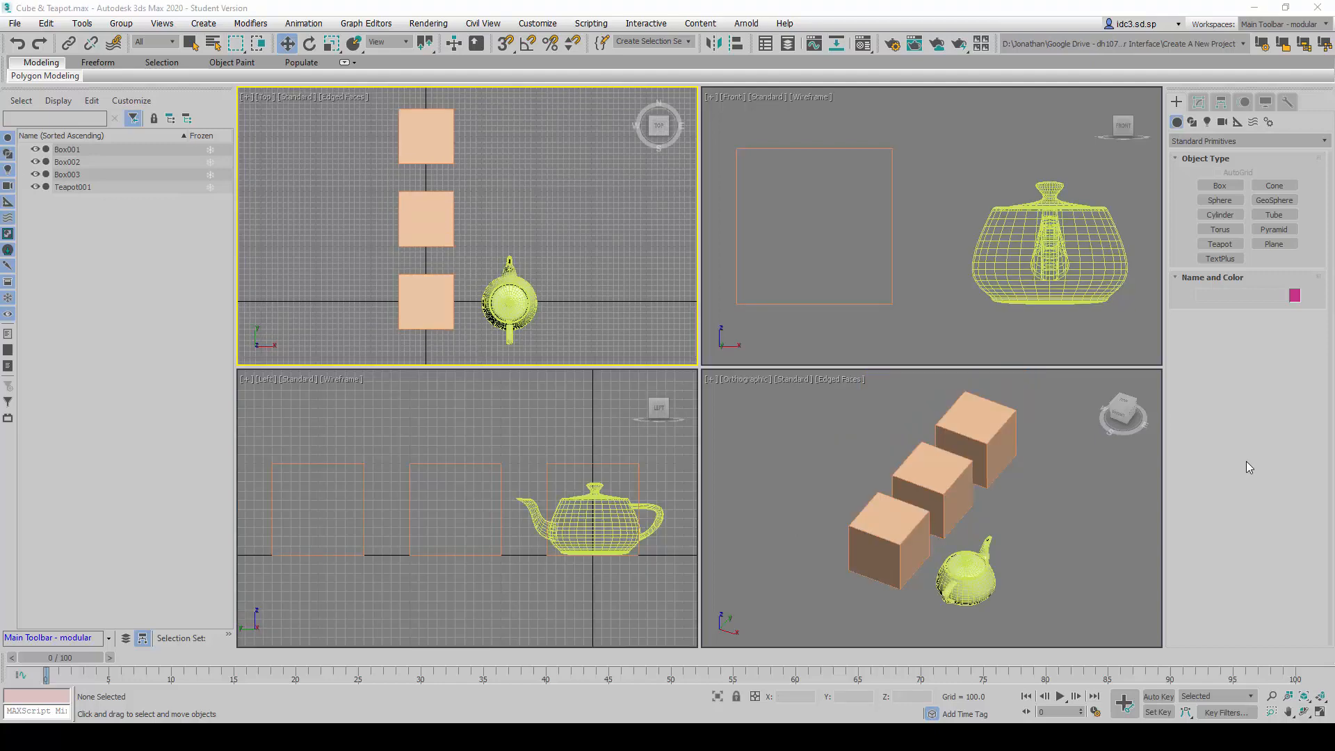
pyautogui.hotkey('shift', 'z')
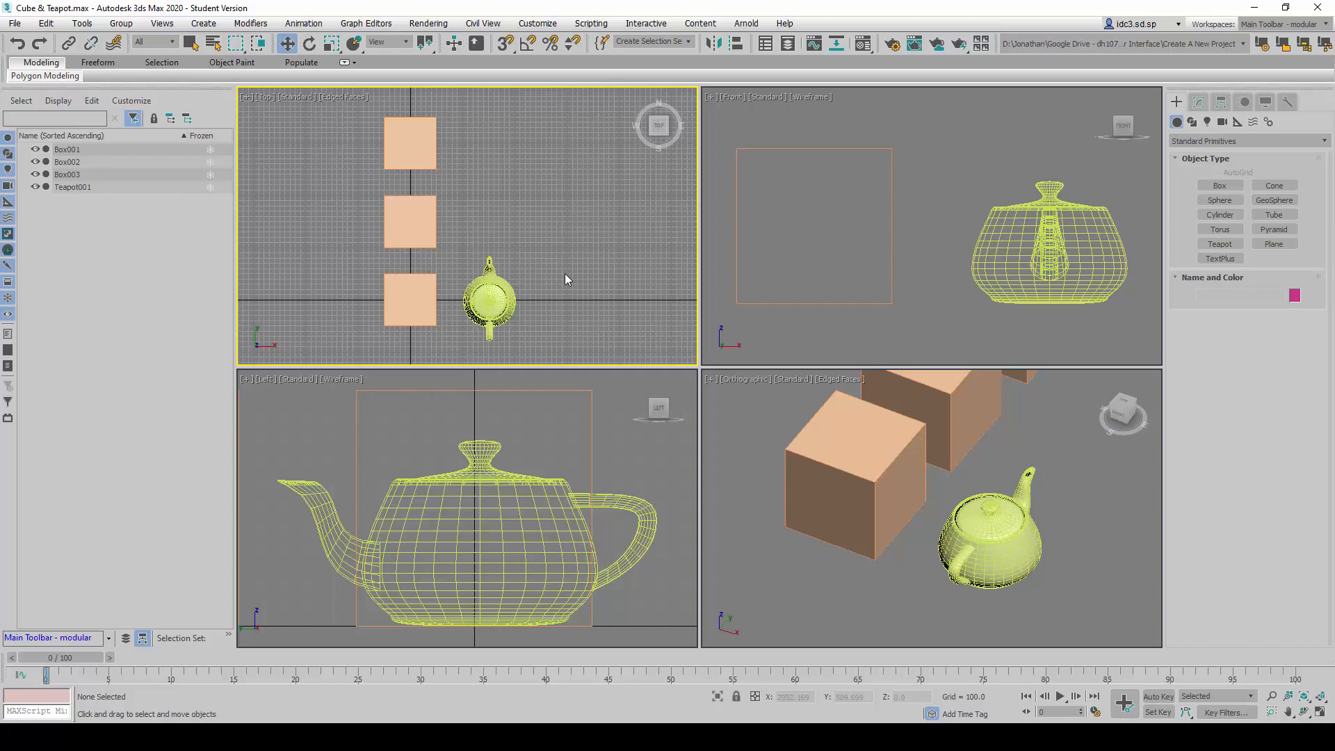
pyautogui.rightClick(620, 224)
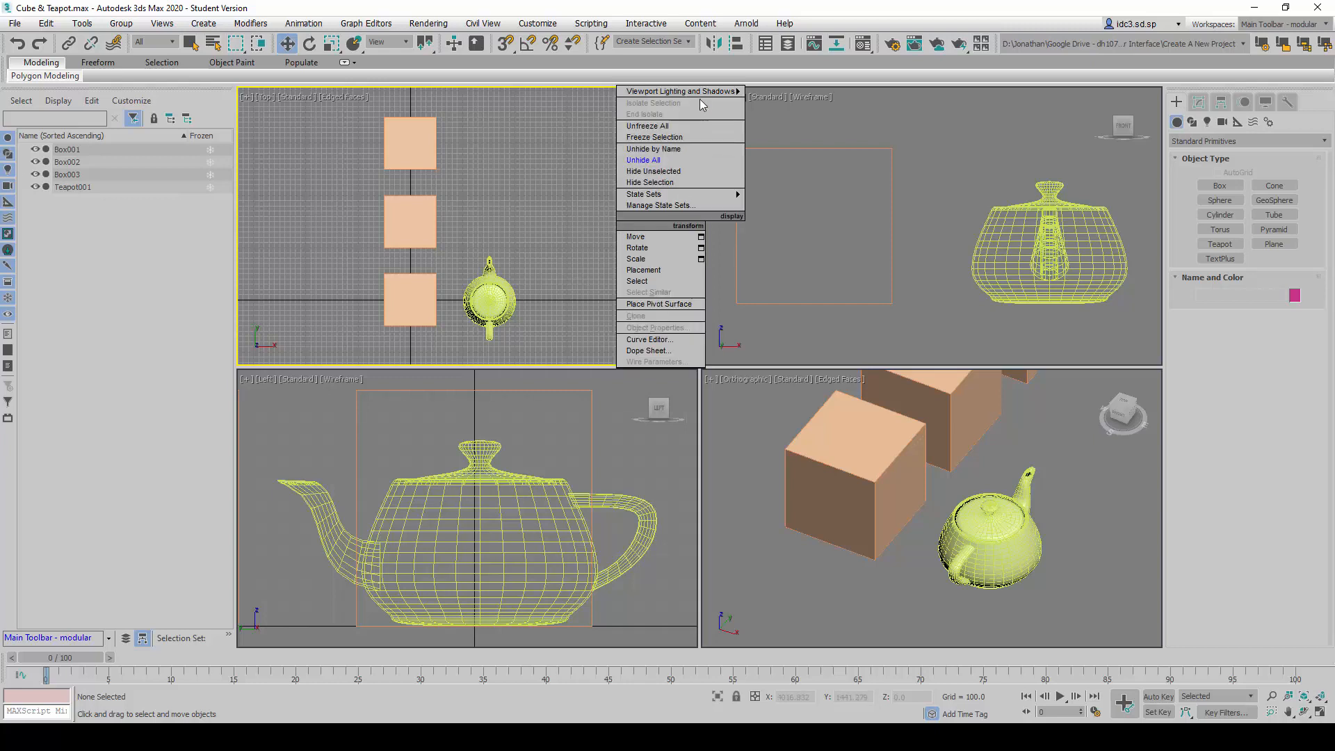
pyautogui.click(576, 295)
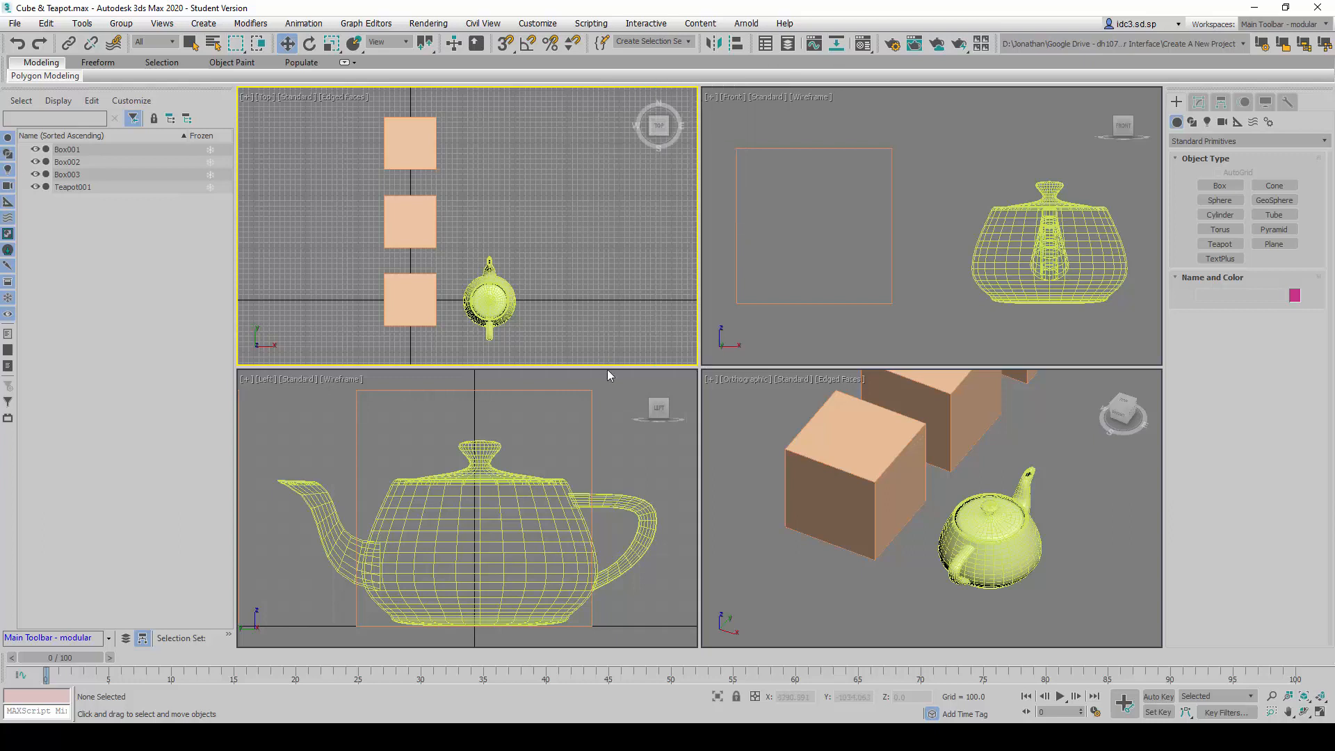
pyautogui.rightClick(641, 333)
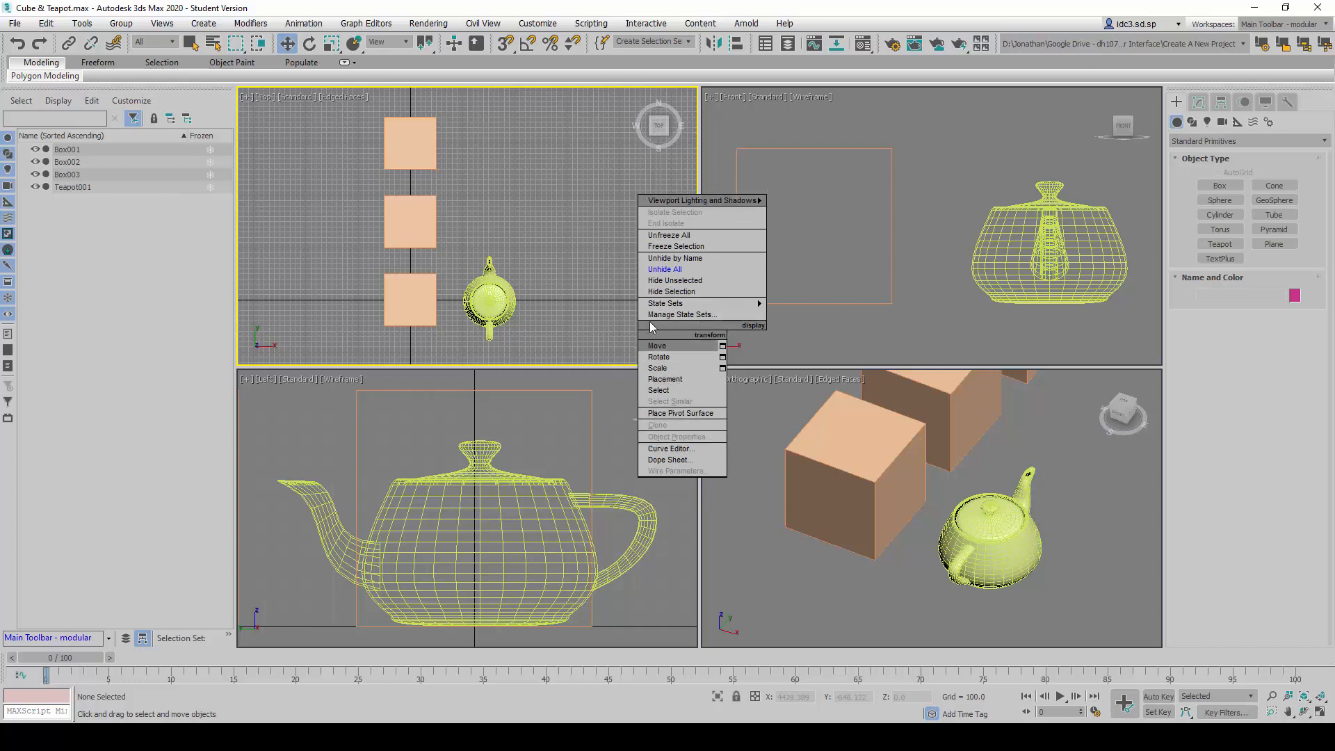
pyautogui.moveTo(707, 306)
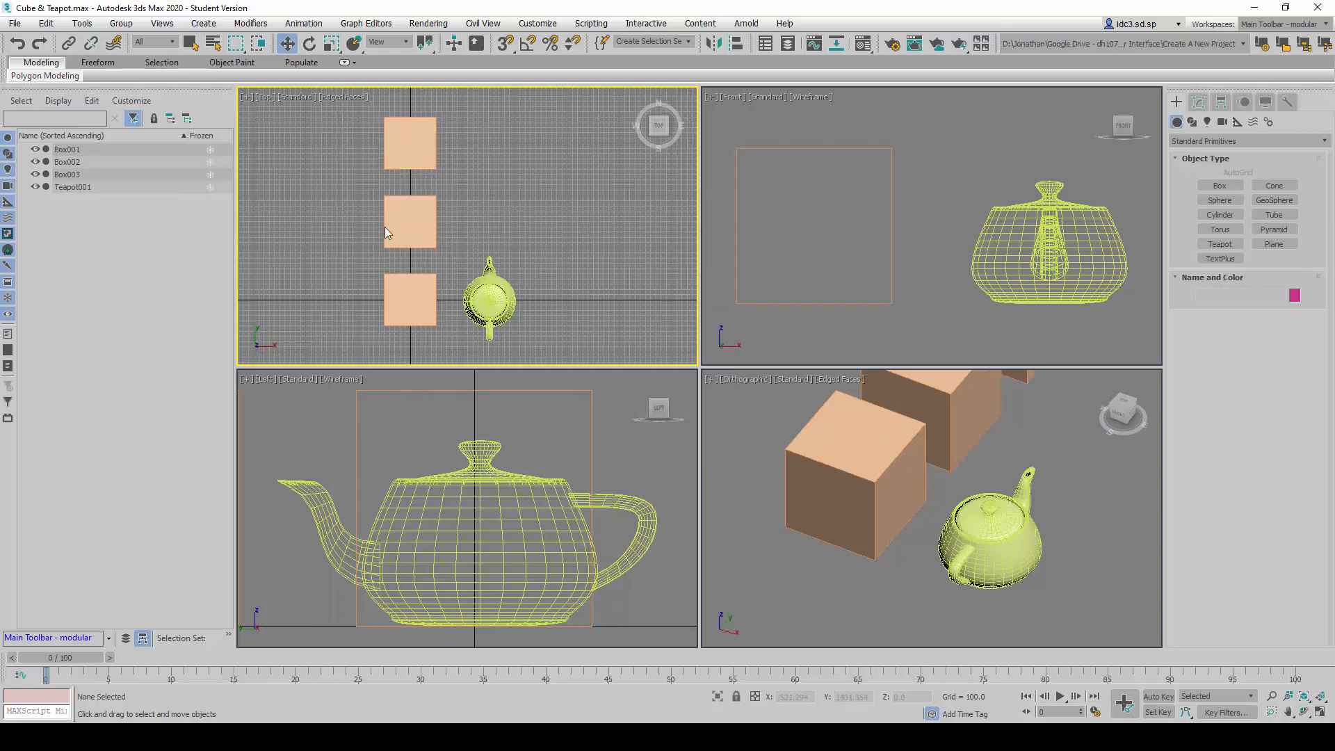
# Select the middle box and the box farthest from the teapot, and hide both.
pyautogui.click(408, 215)
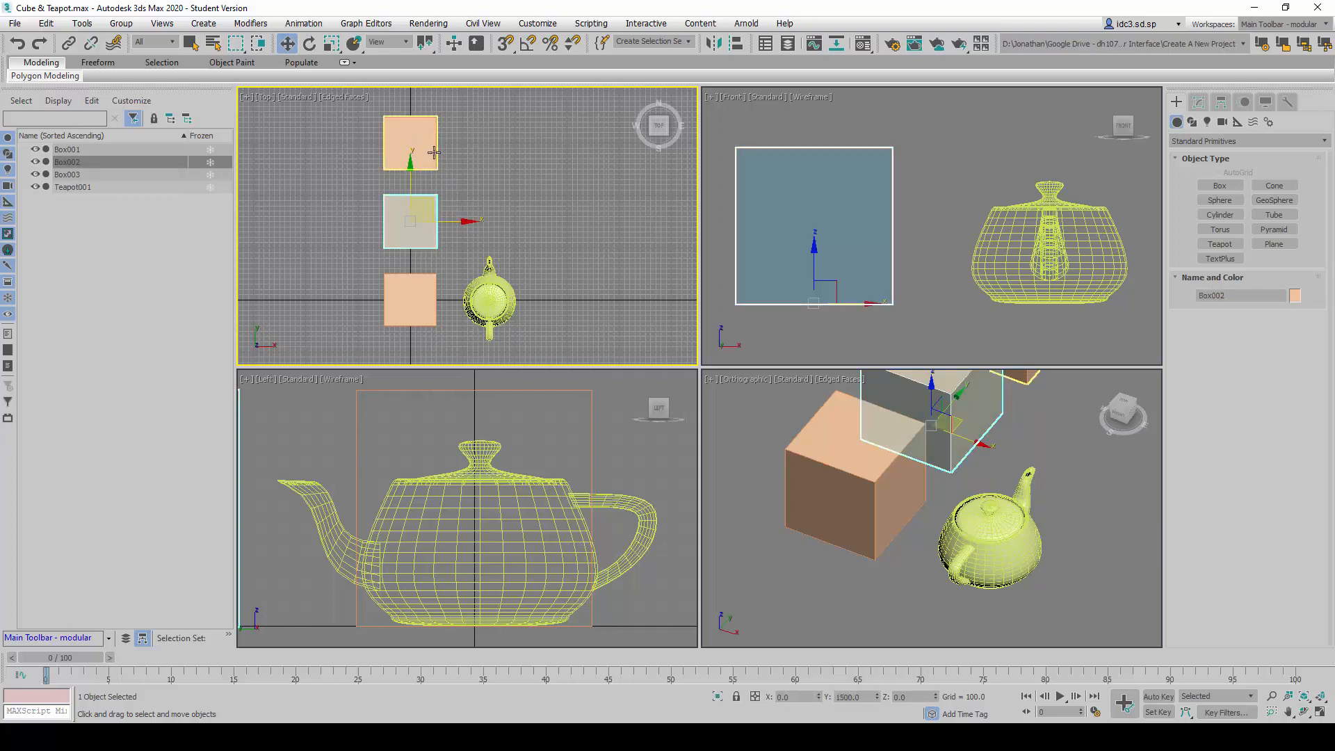
pyautogui.keyDown('ctrl'); pyautogui.click(433, 153); pyautogui.keyUp('ctrl')
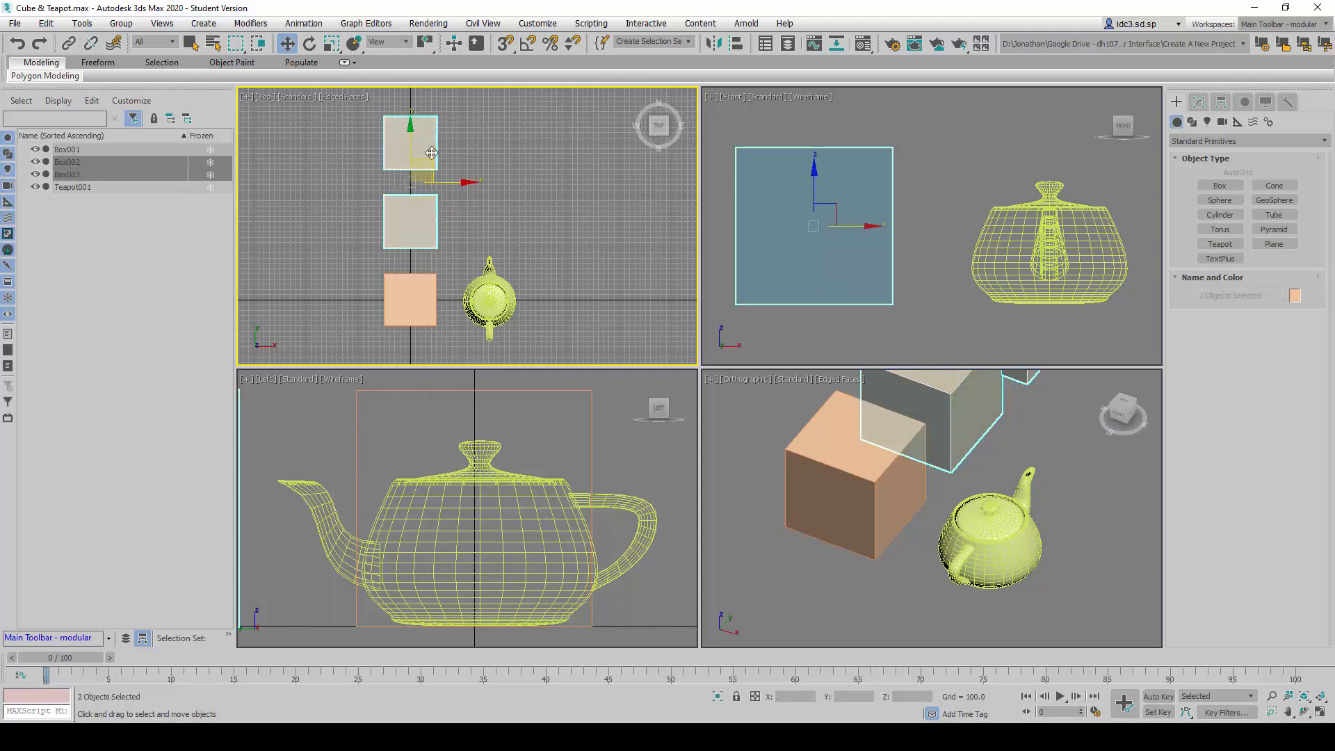
pyautogui.click(465, 219)
pyautogui.click(432, 226)
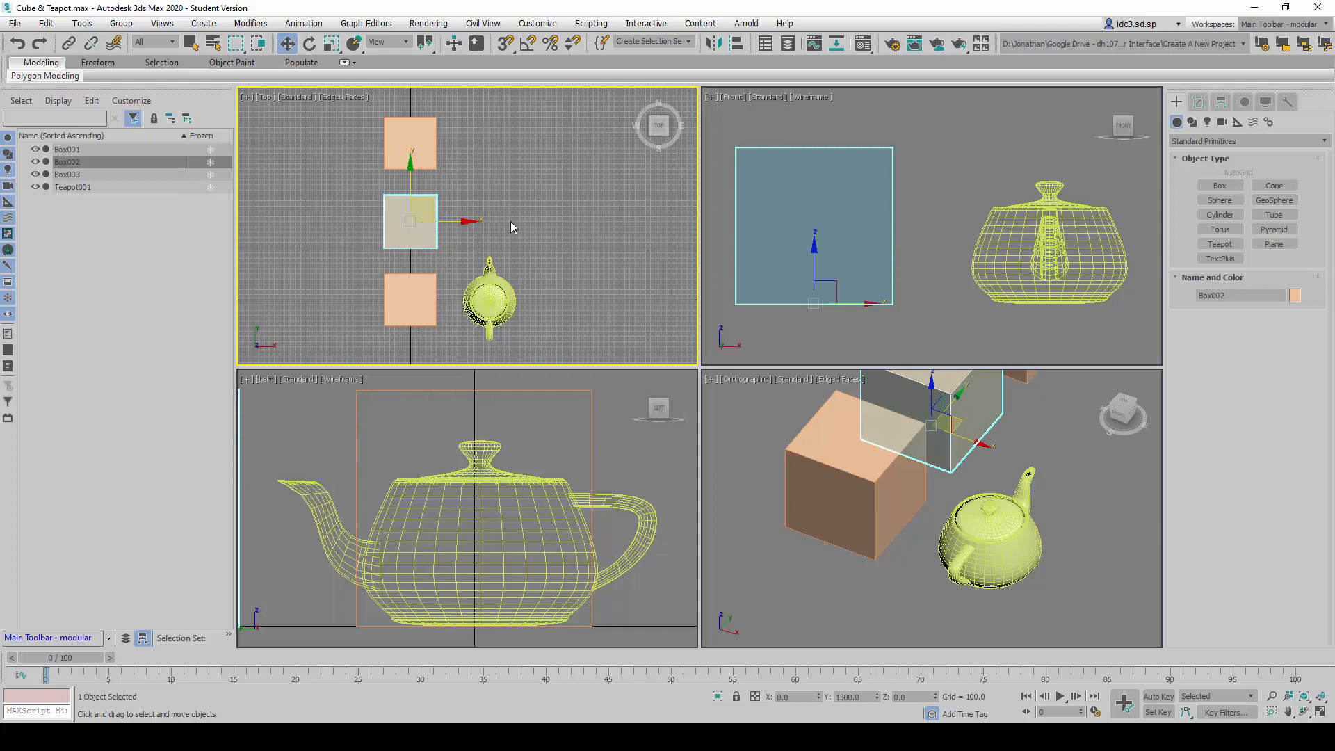
pyautogui.keyDown('ctrl'); pyautogui.click(428, 141); pyautogui.keyUp('ctrl')
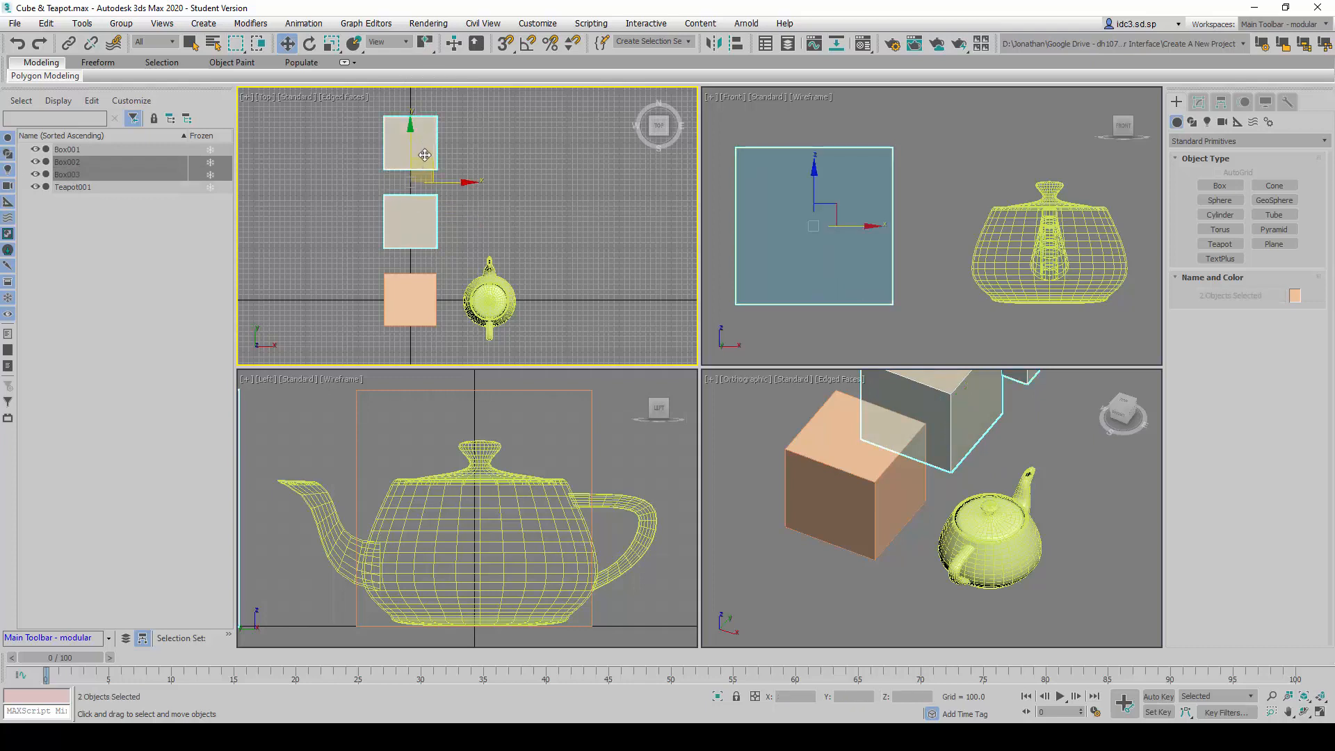
pyautogui.rightClick(425, 155)
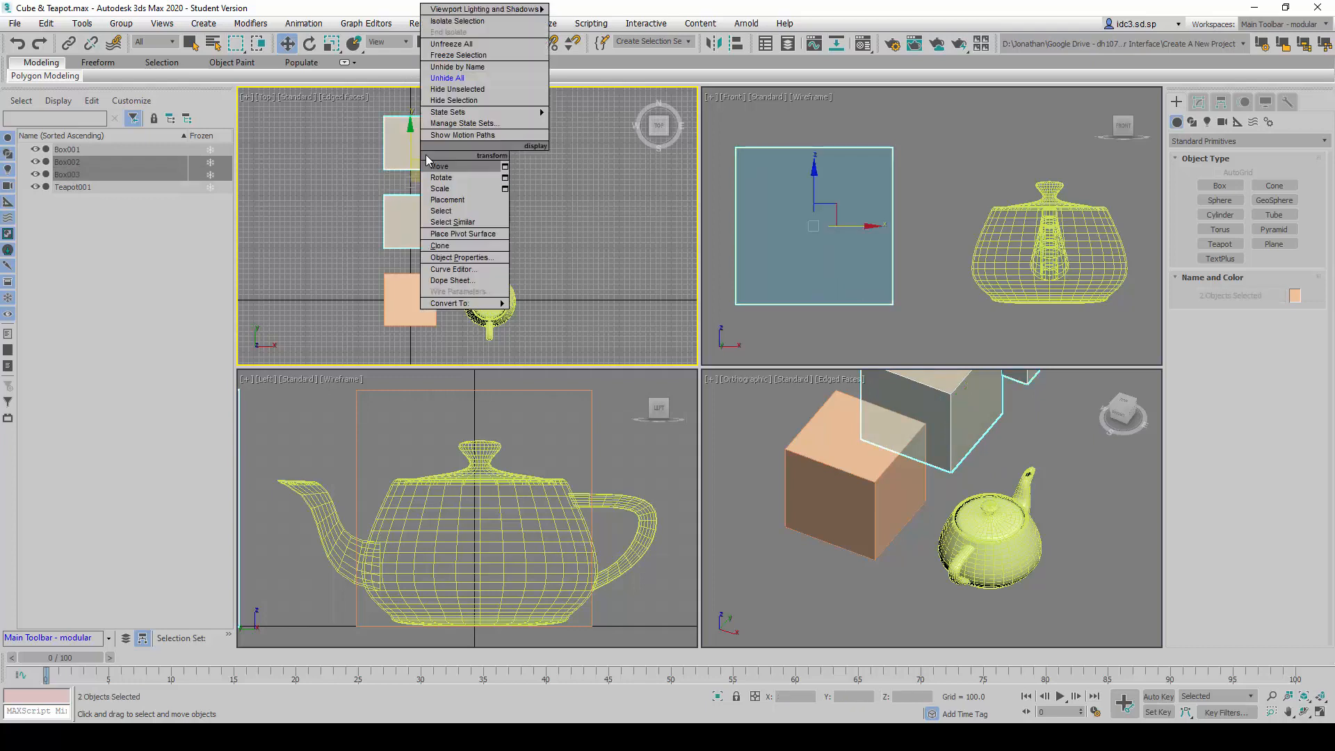
pyautogui.click(498, 101)
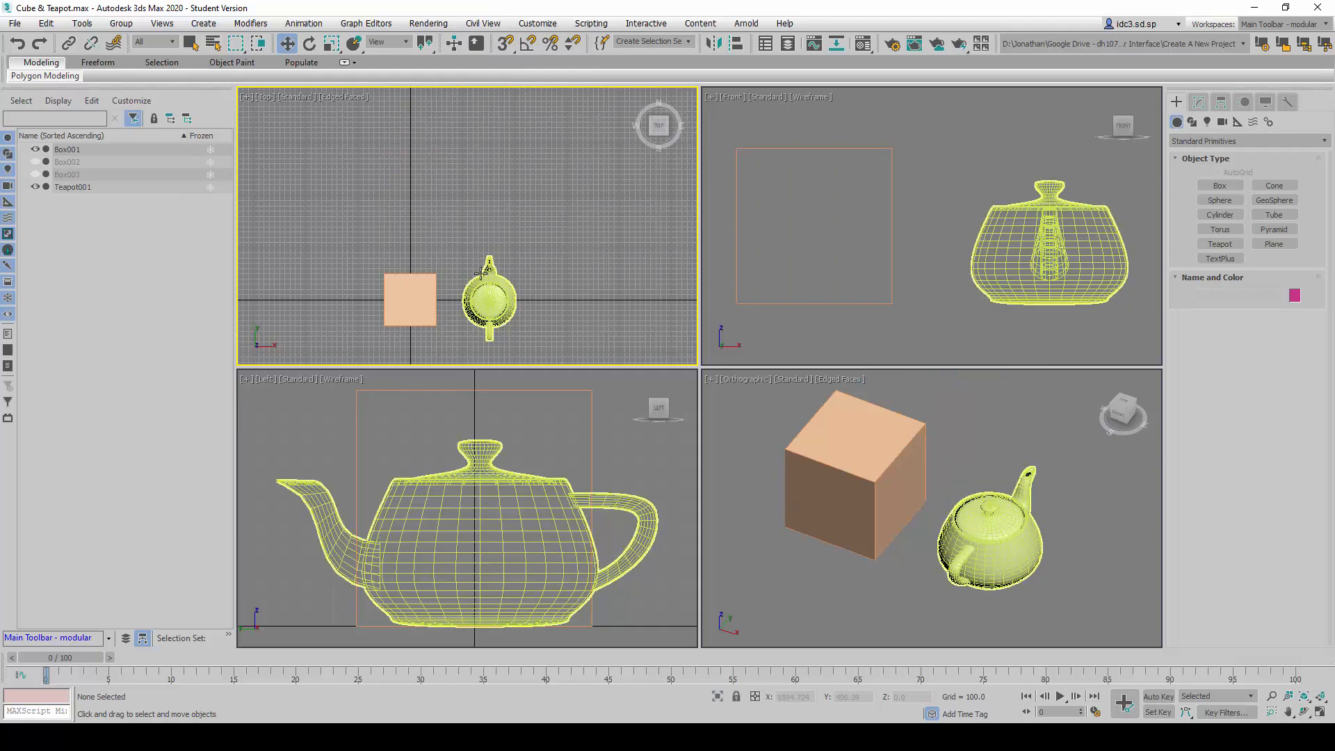
pyautogui.press('z')
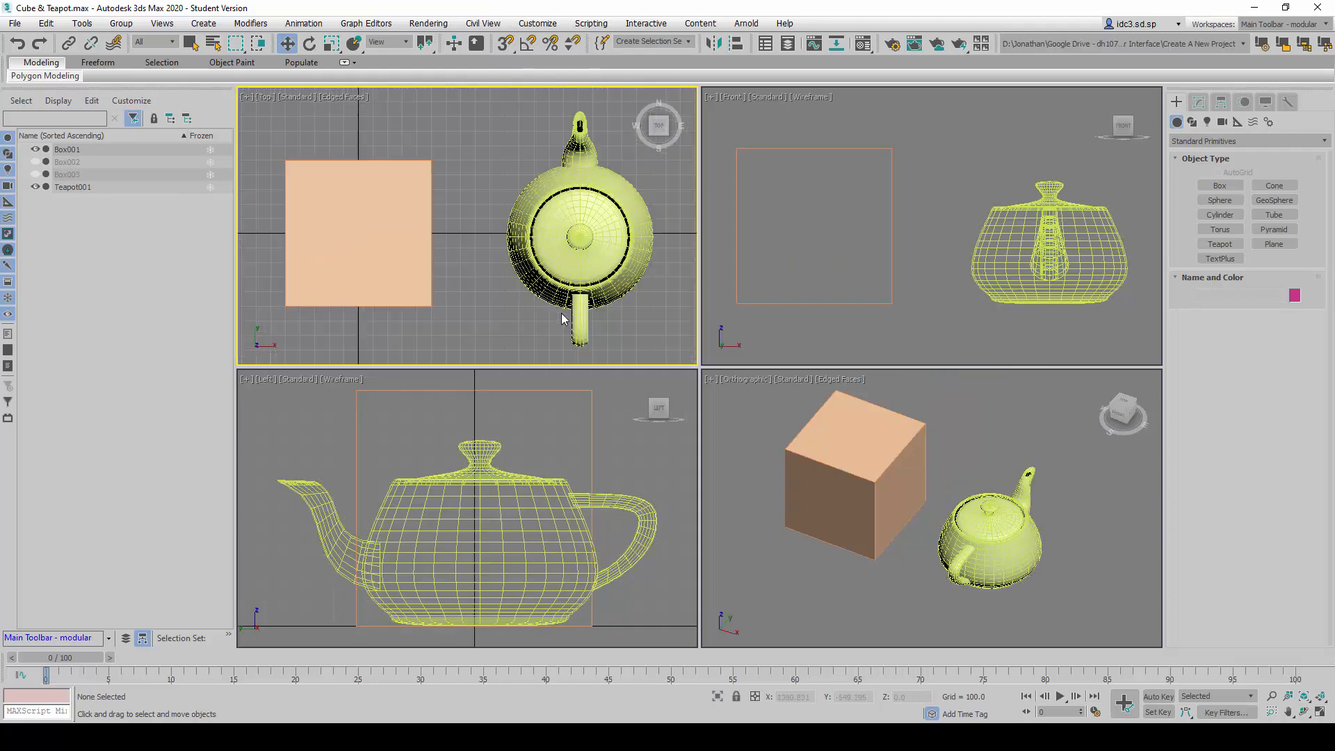
# Unhide all objects, fit them in the Top viewport, and undo the unhiding.
pyautogui.rightClick(486, 313)
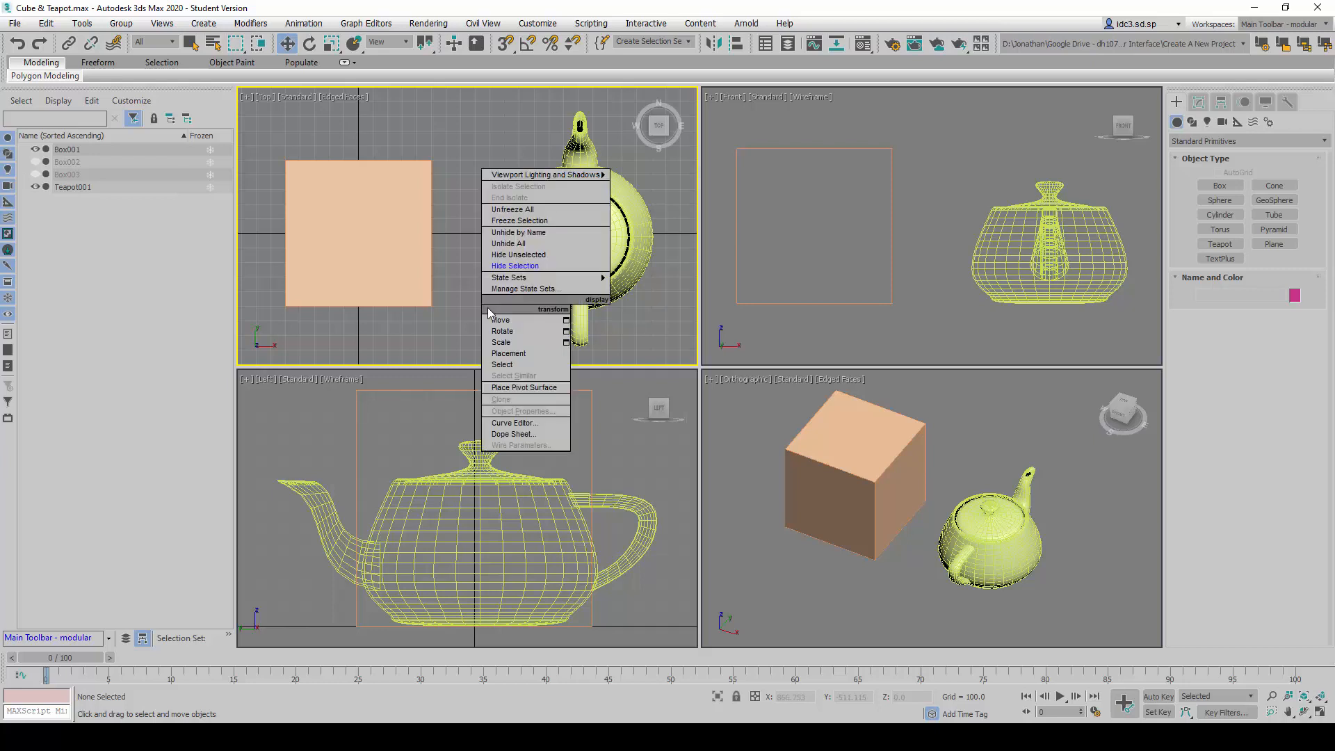
pyautogui.click(569, 244)
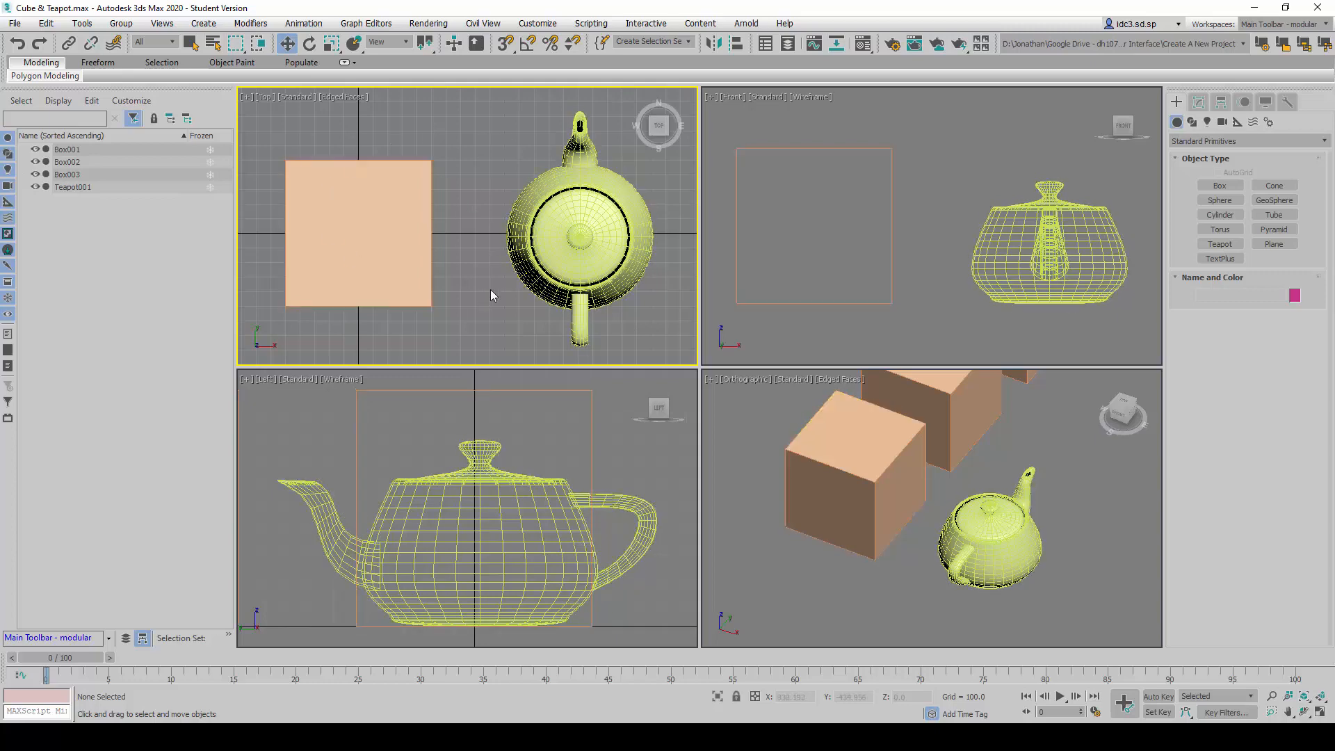
pyautogui.press('z')
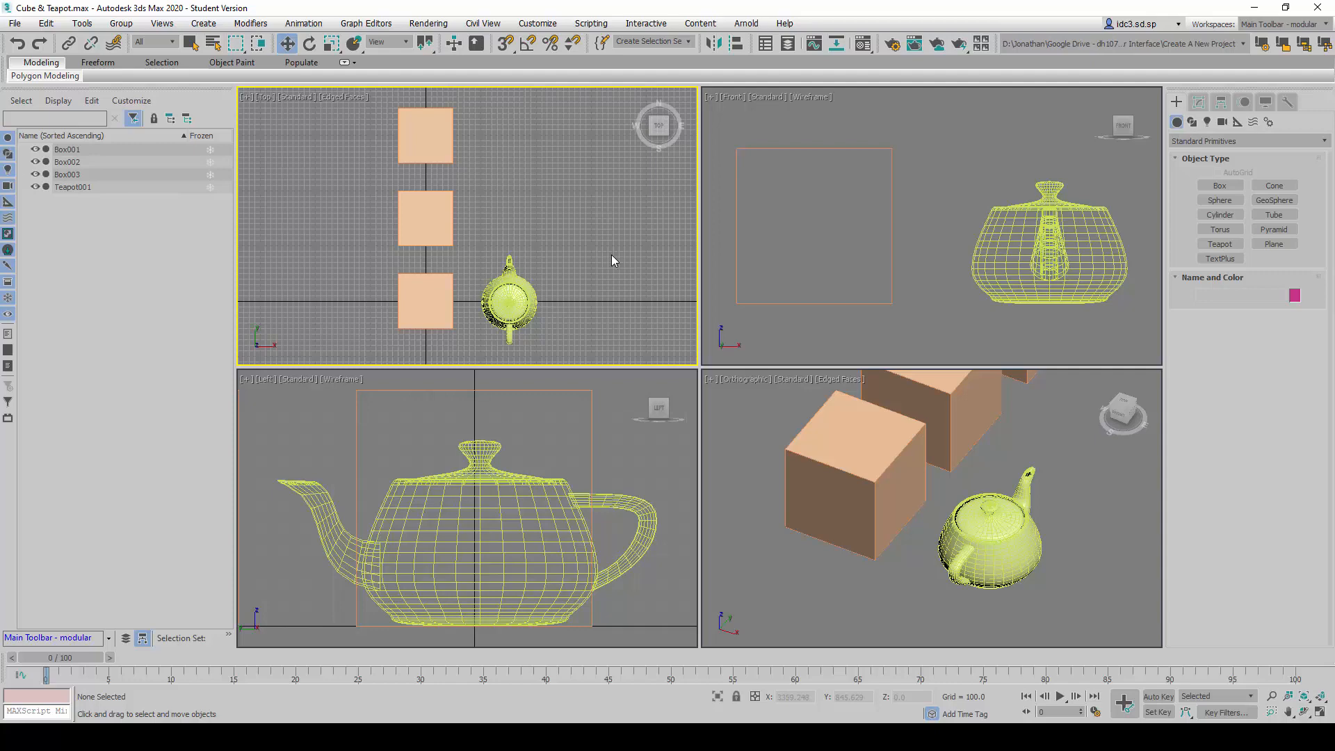
pyautogui.hotkey('ctrl', 'z')
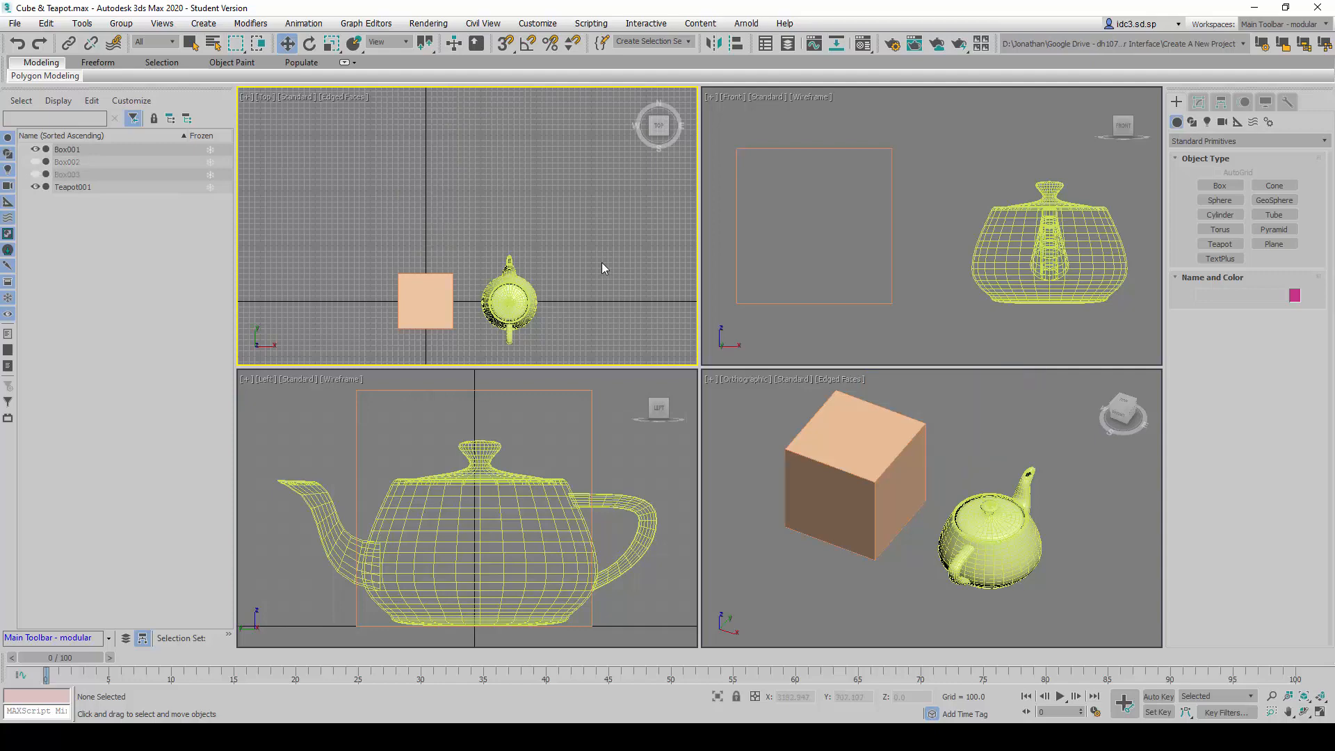
# Unhide the two hidden boxes and fit the whole scene in all four viewports.
pyautogui.press('z')
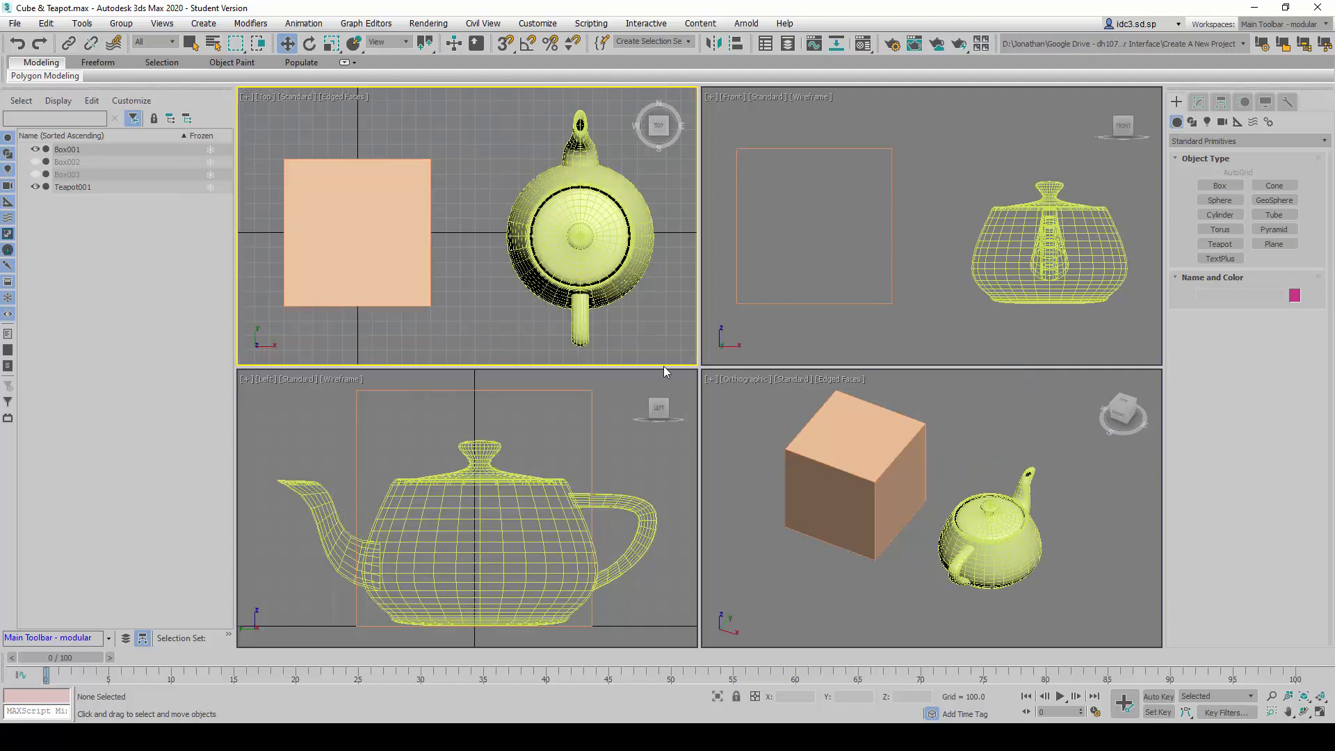
pyautogui.rightClick(491, 311)
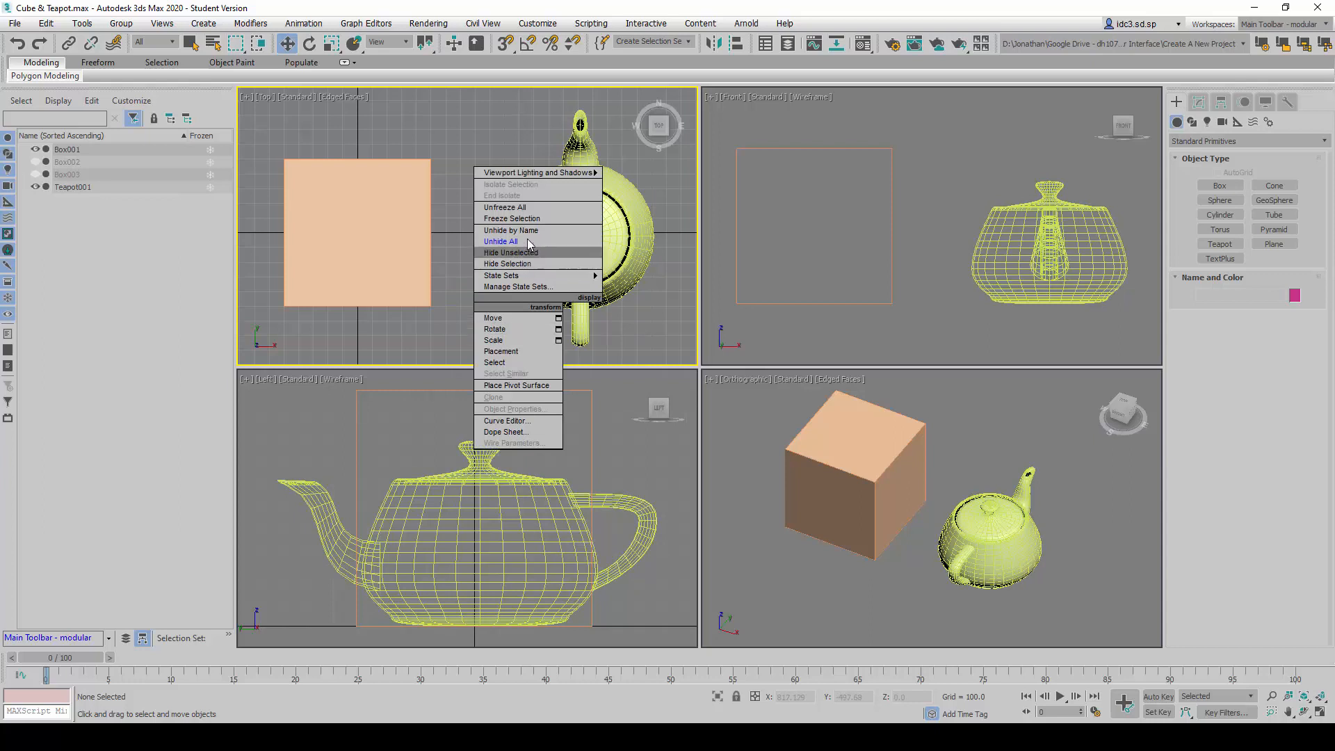
pyautogui.click(500, 241)
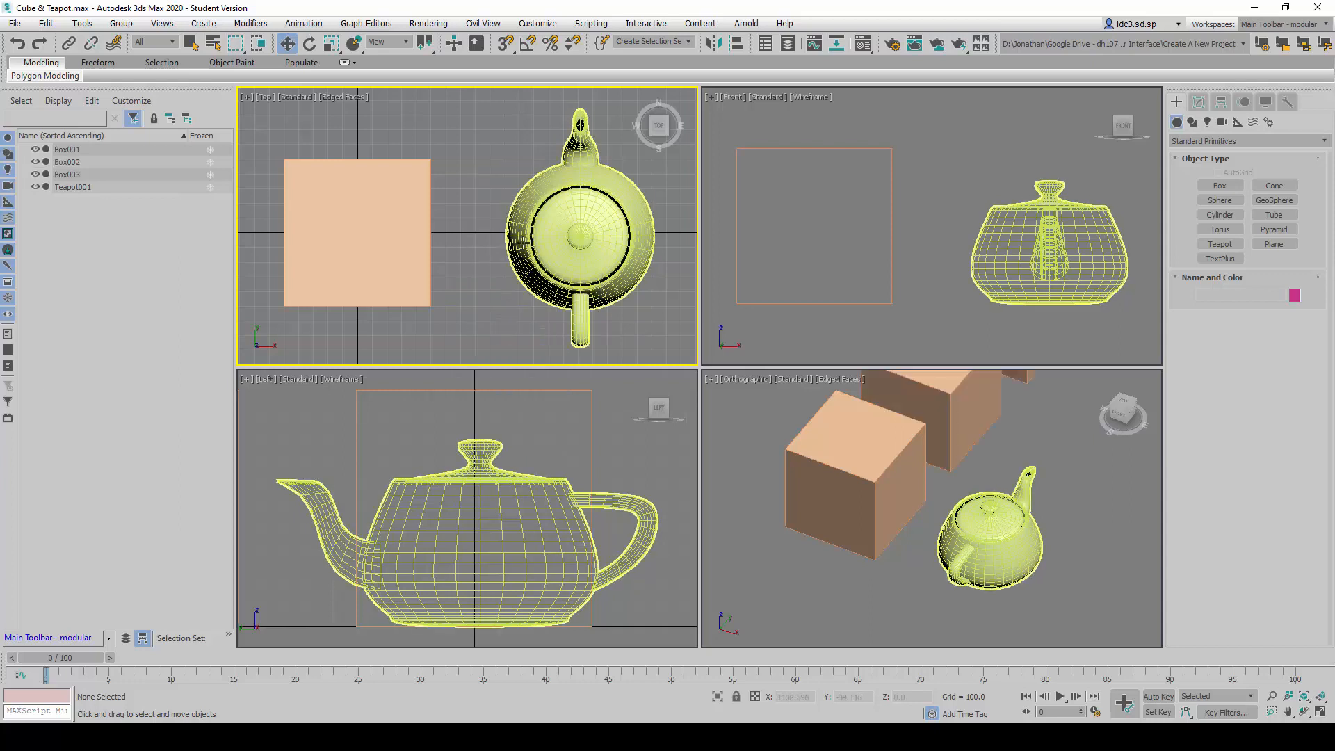
pyautogui.click(1304, 698)
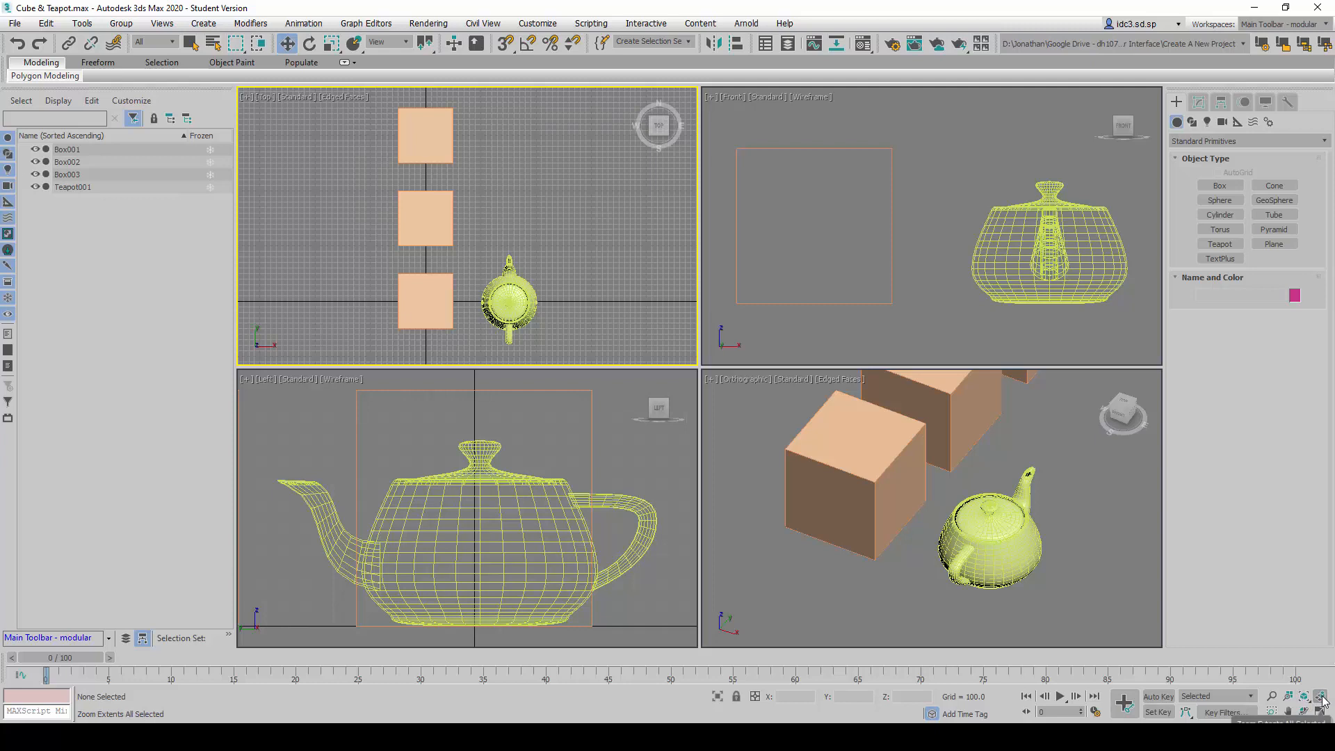
pyautogui.click(1320, 697)
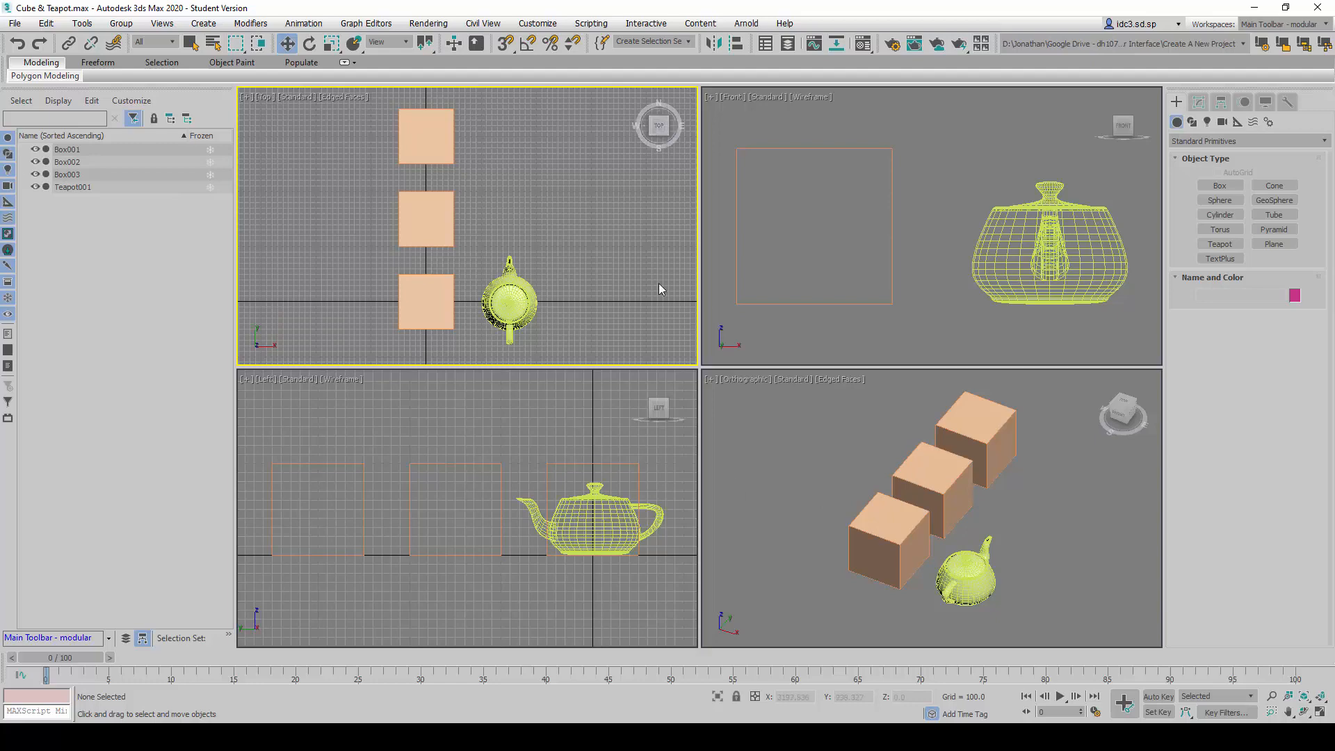
pyautogui.click(82, 23)
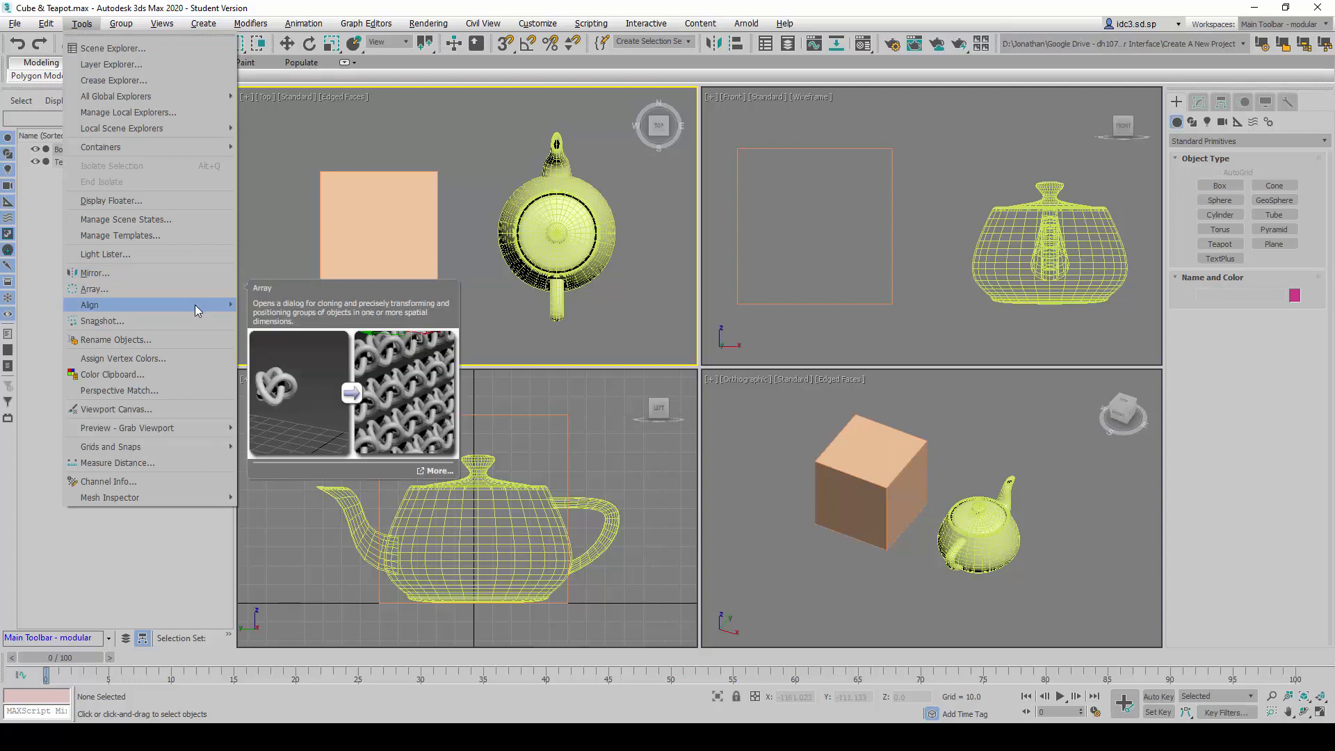
pyautogui.moveTo(195, 305)
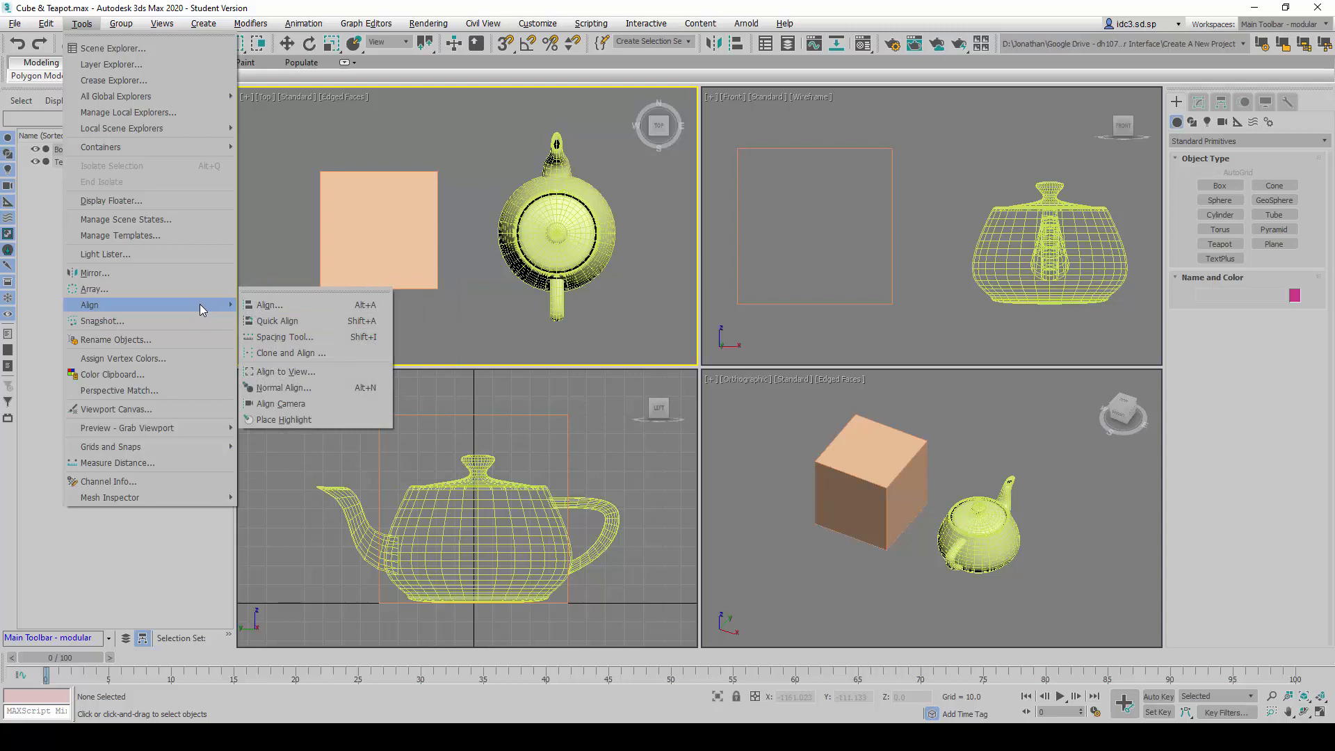
pyautogui.click(271, 243)
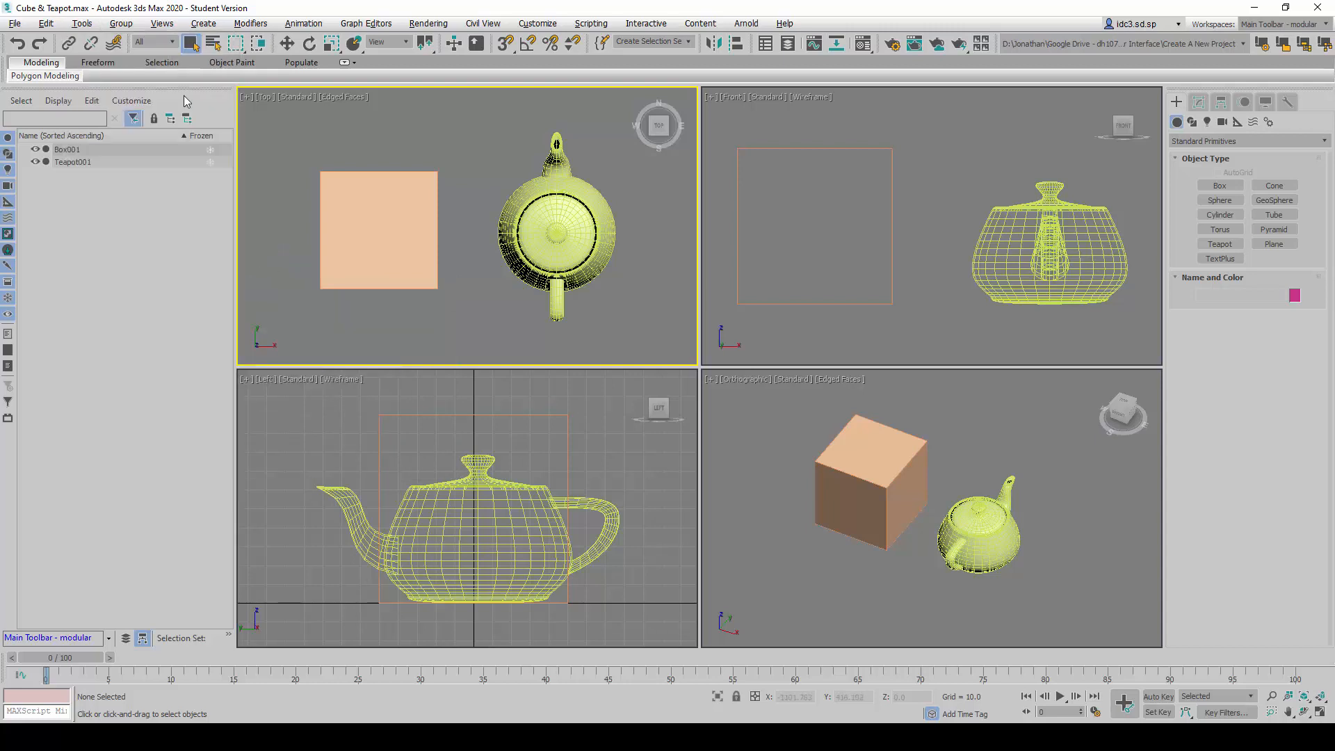
pyautogui.click(118, 24)
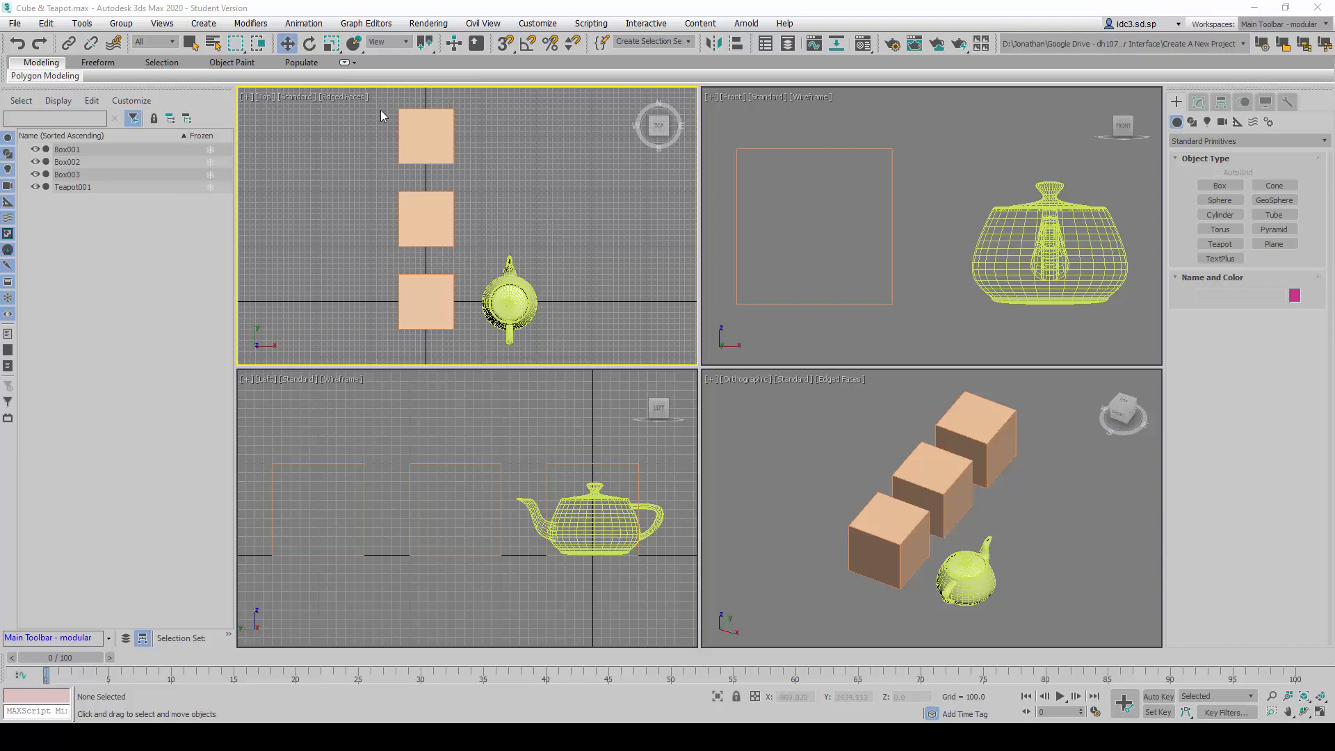
# Select all three boxes in the Top viewport, group them as "Cubes", and clear the selection.
pyautogui.moveTo(379, 102); pyautogui.dragTo(464, 349)
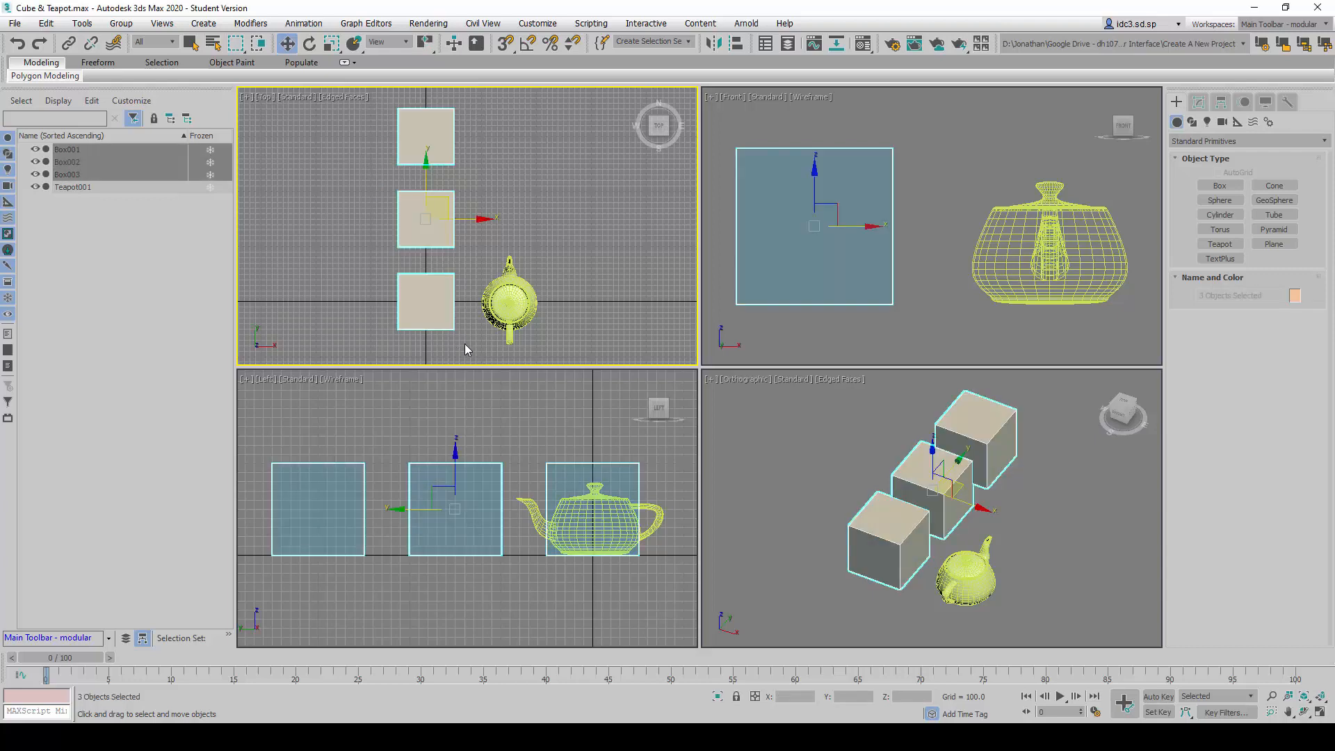
pyautogui.click(130, 25)
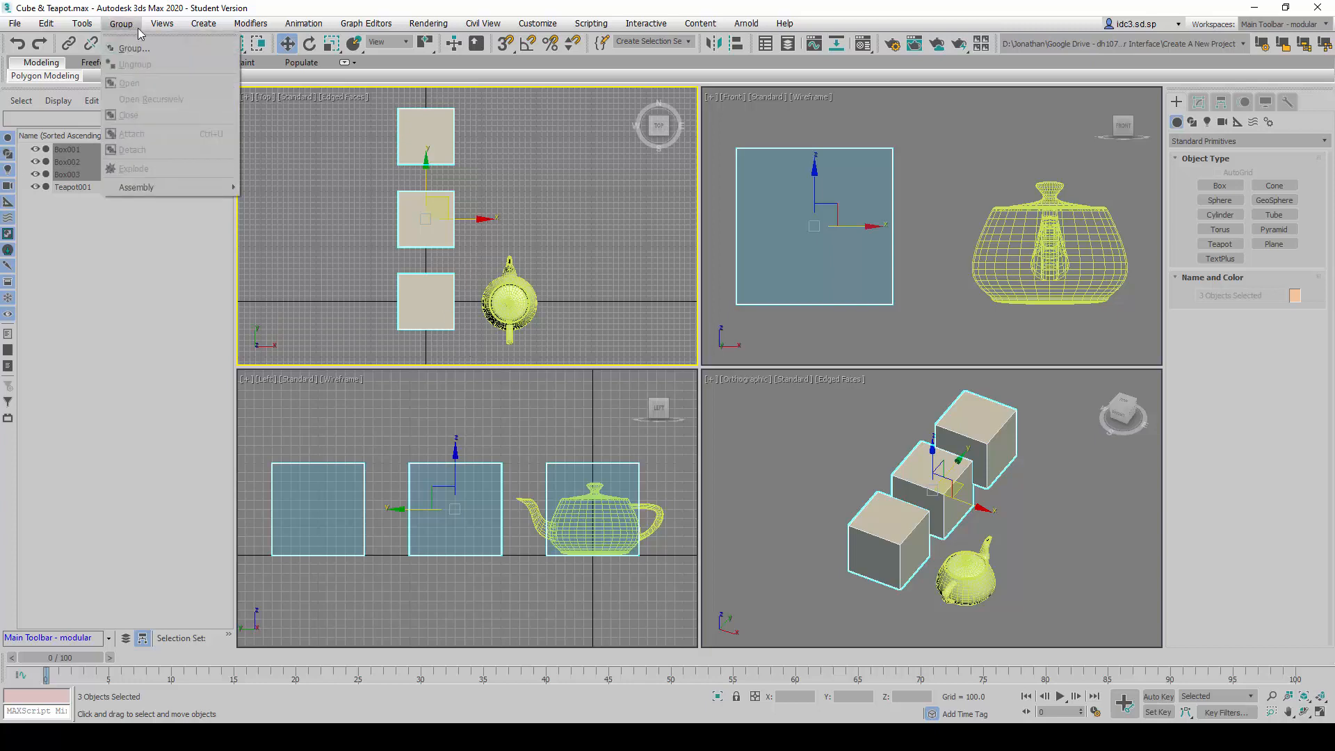
pyautogui.click(147, 47)
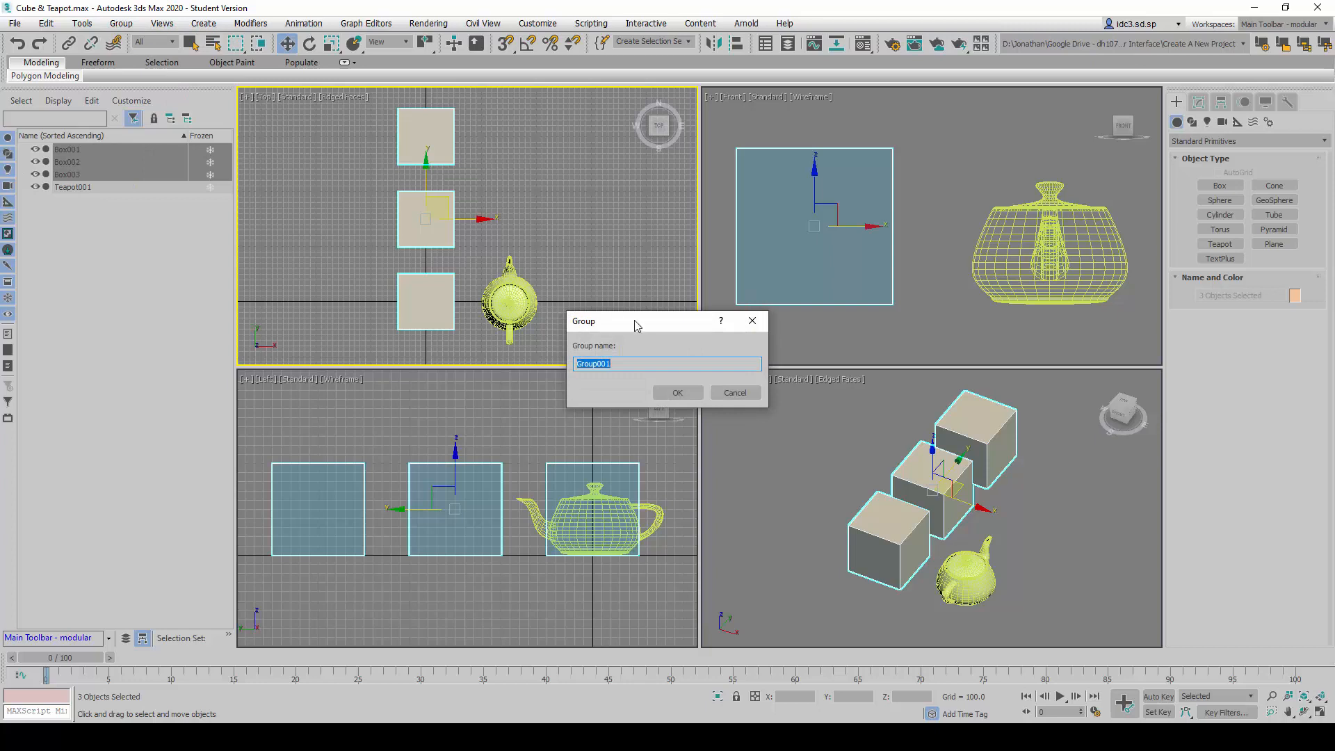
pyautogui.moveTo(652, 326); pyautogui.dragTo(671, 324)
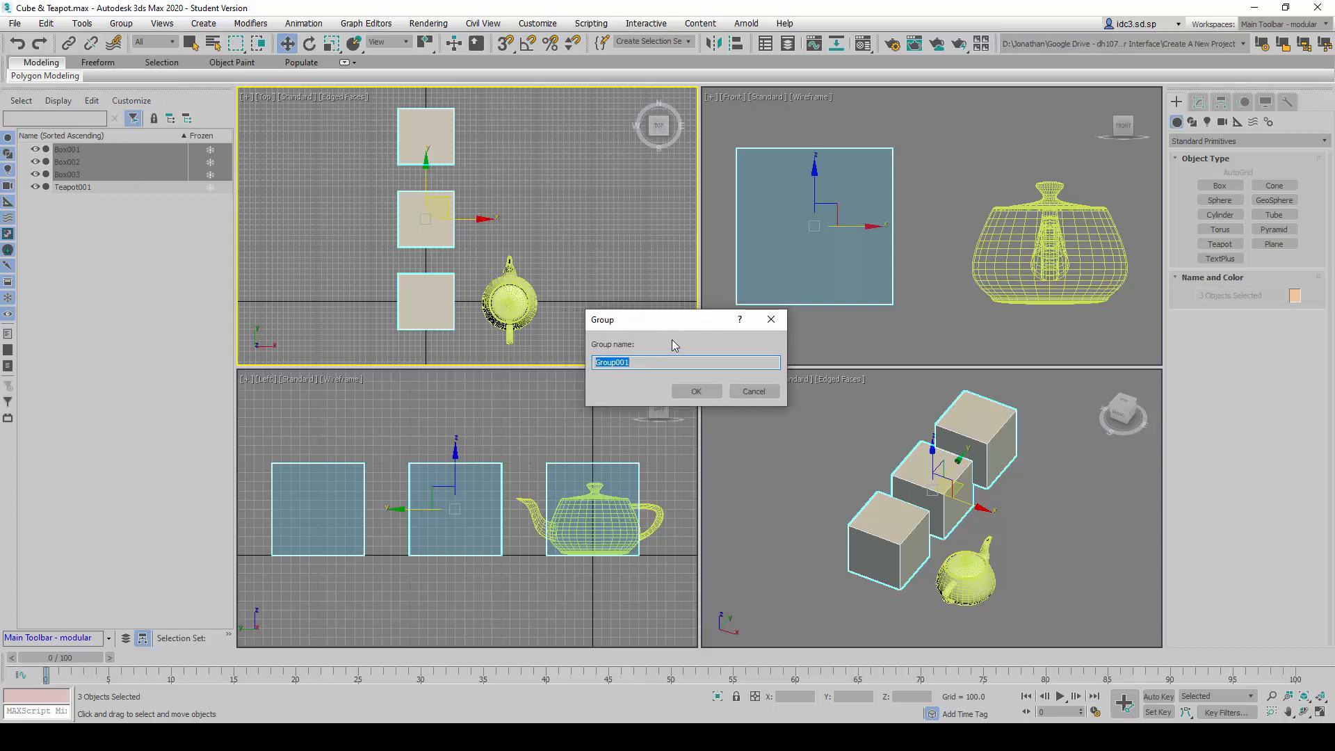
pyautogui.write('Cubes')
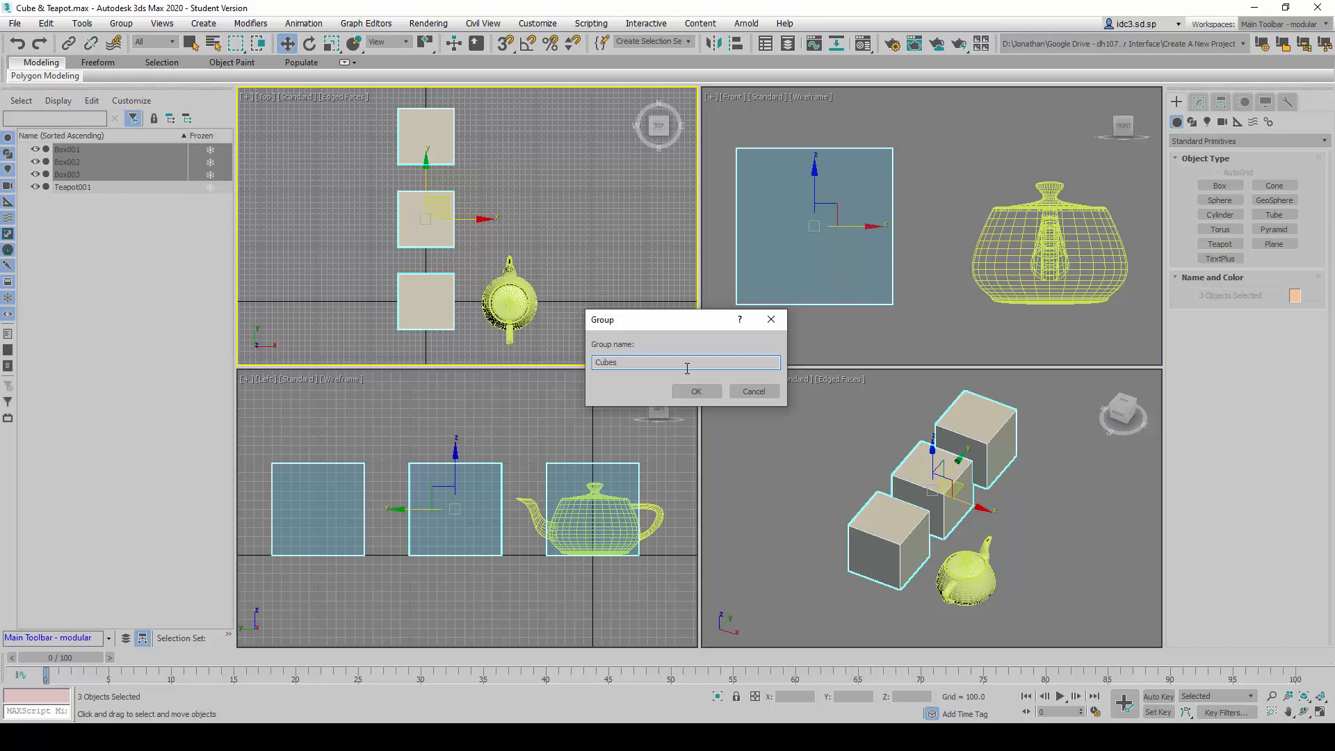
pyautogui.click(682, 392)
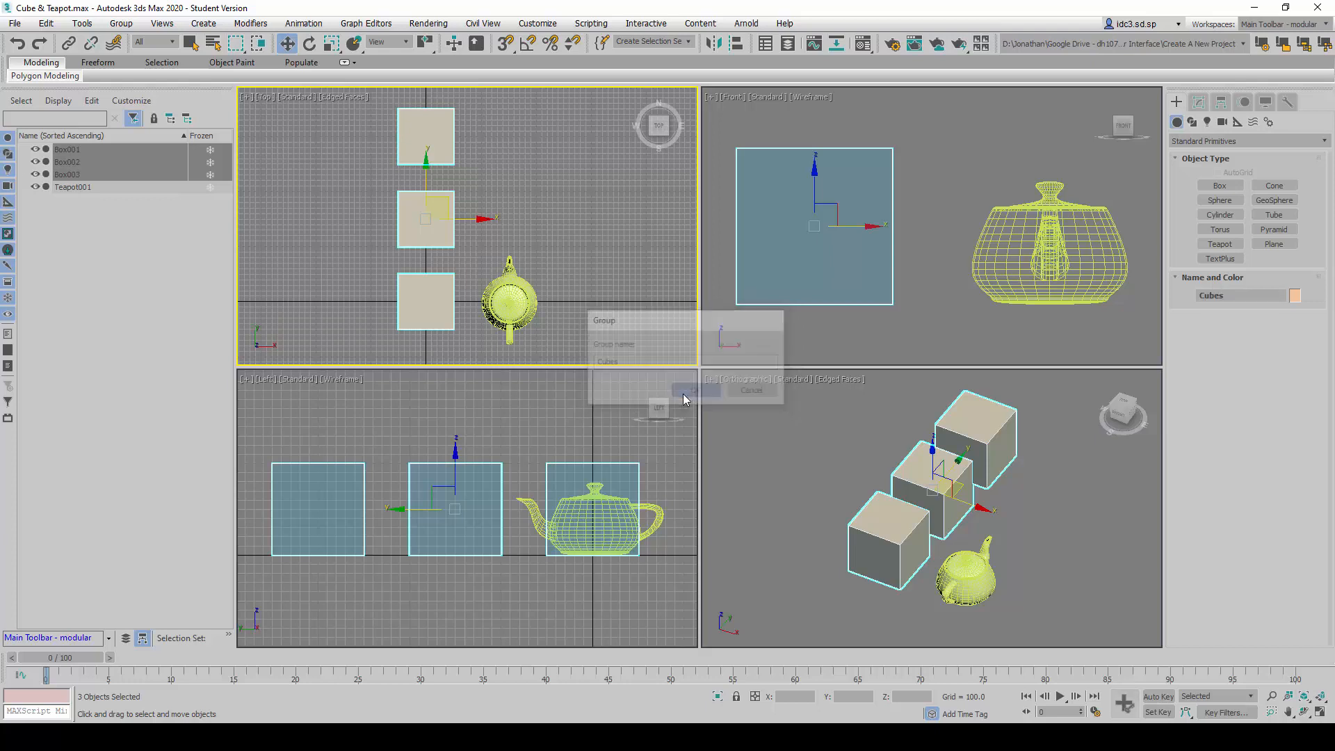
pyautogui.click(623, 265)
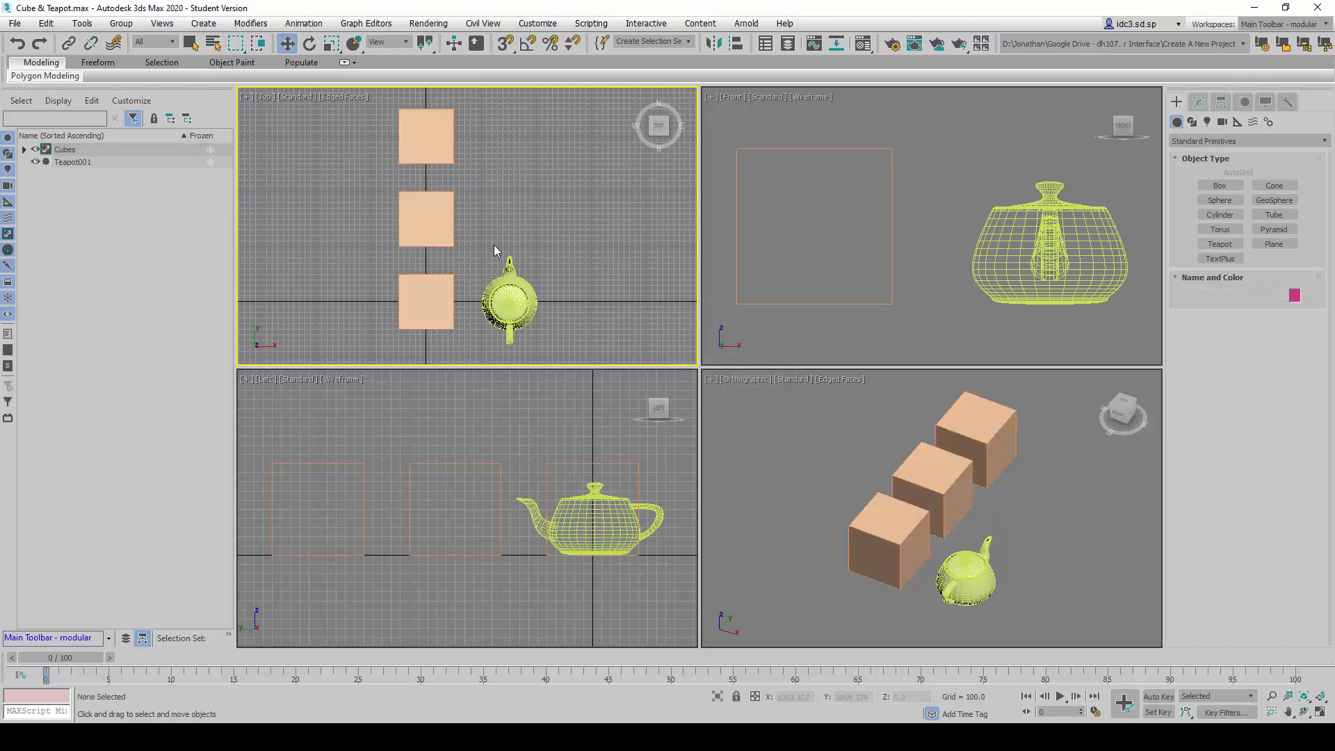
# Open the Cubes group and move its middle box along the X axis to about -1439.
pyautogui.click(444, 206)
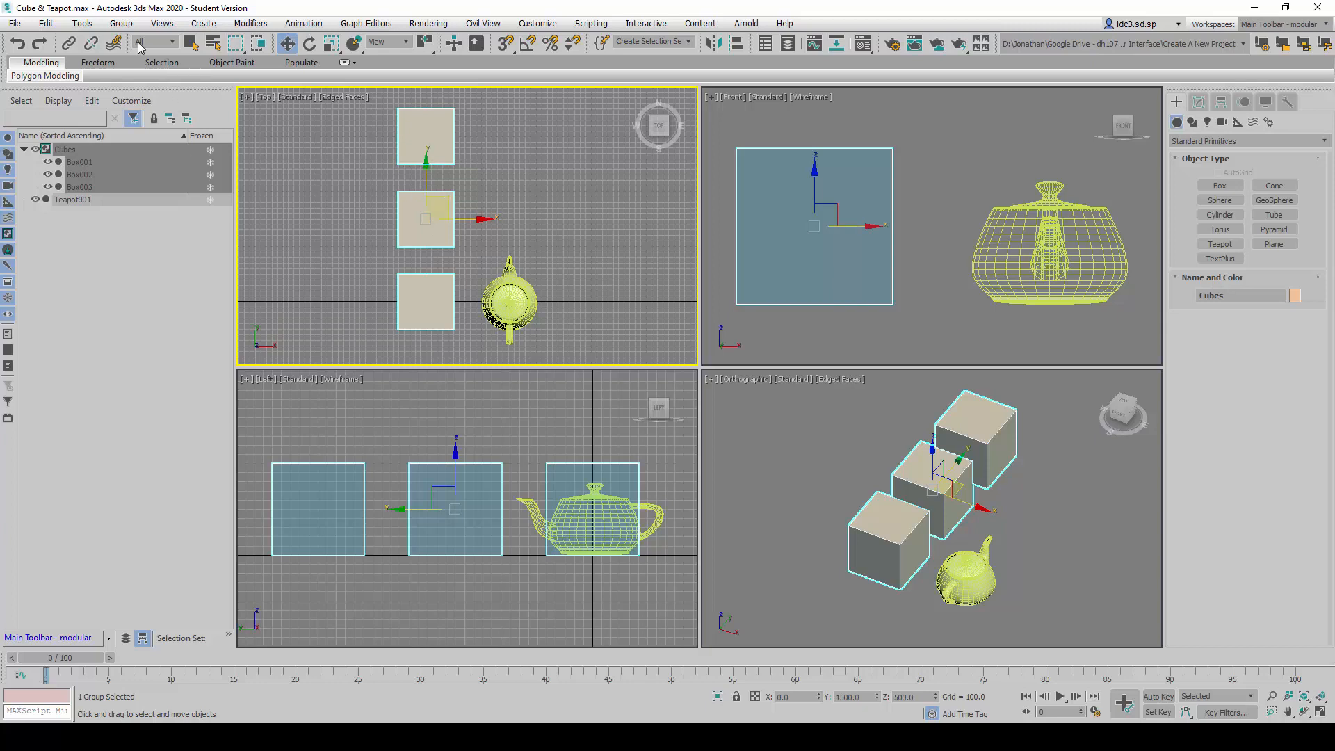
pyautogui.click(121, 23)
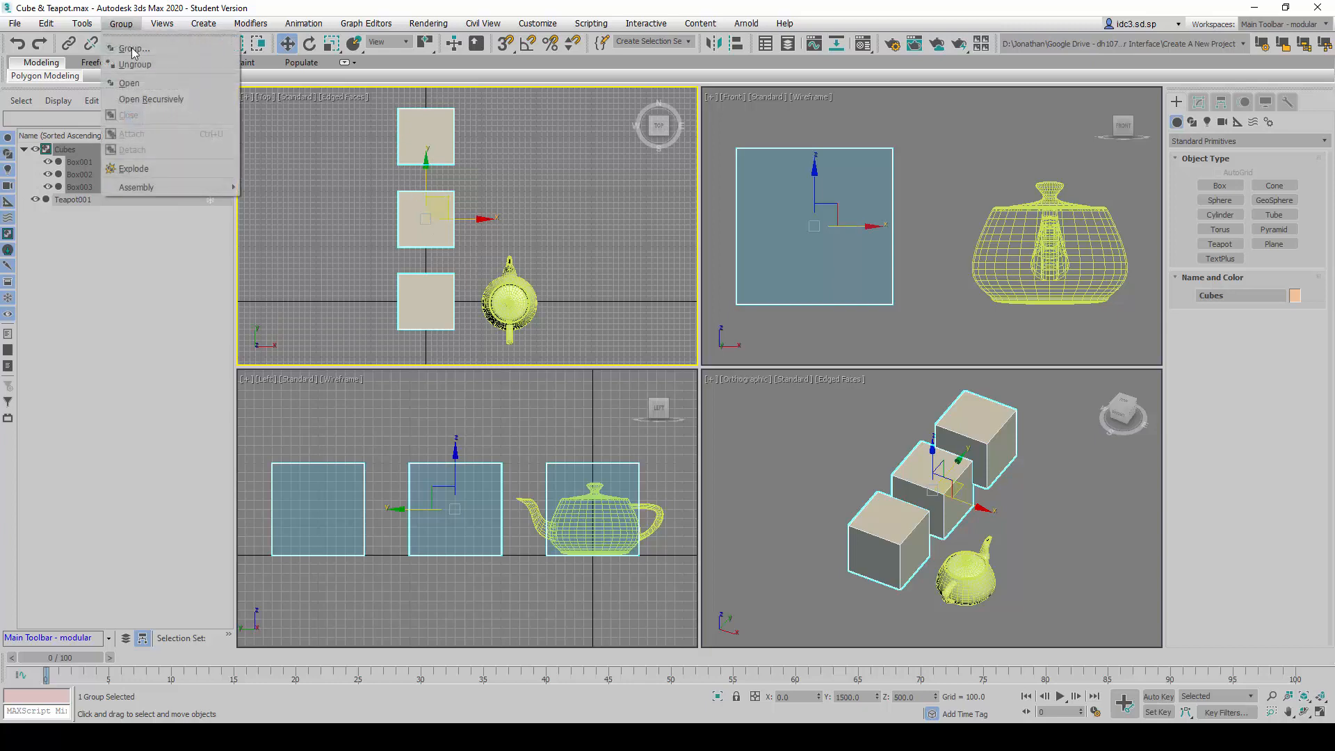
pyautogui.click(184, 85)
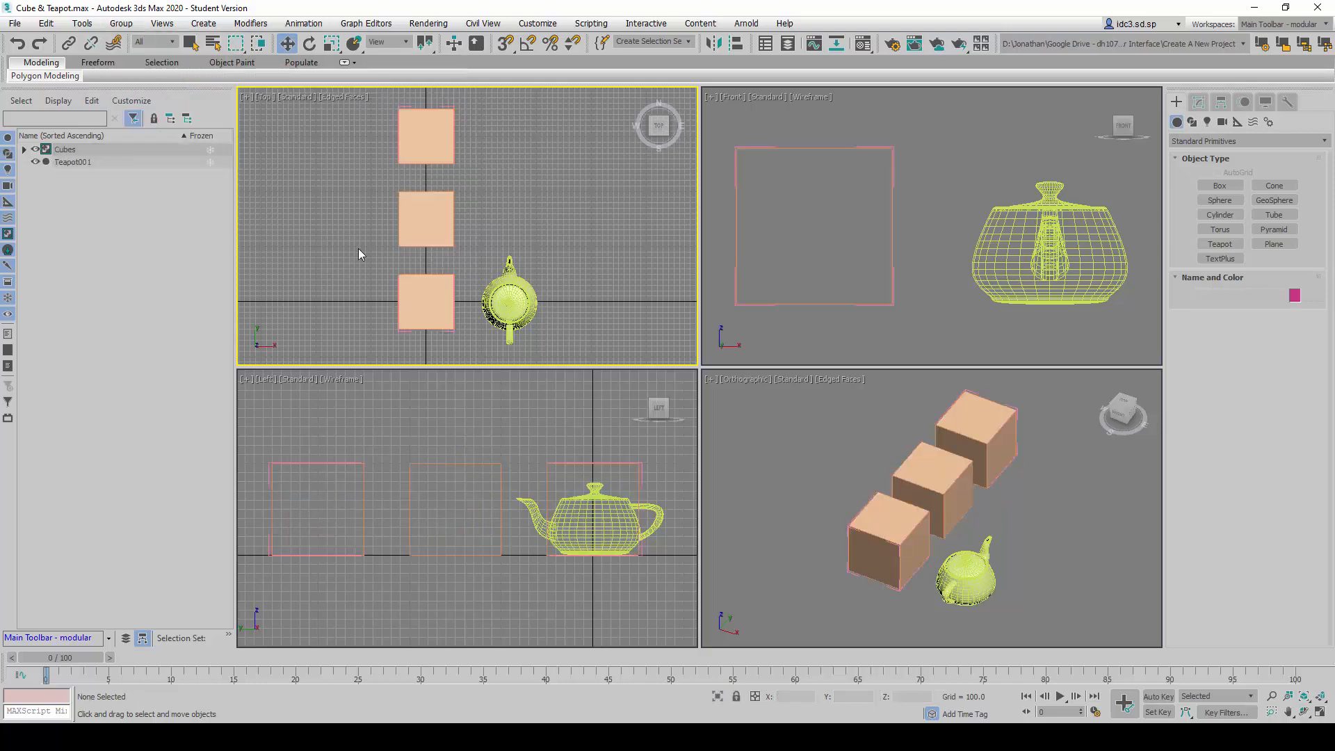
pyautogui.click(432, 200)
pyautogui.moveTo(477, 221); pyautogui.dragTo(384, 224)
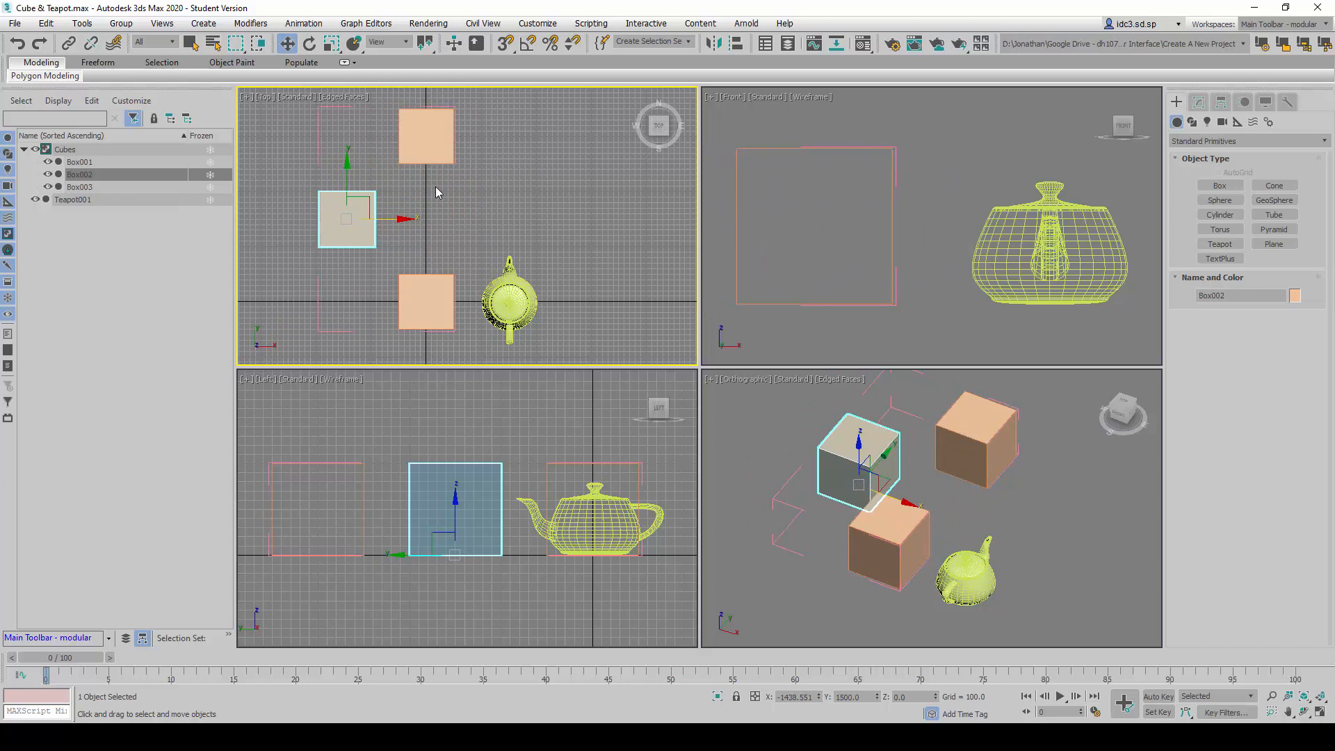
# Close the Cubes group and move it as one object in the Top viewport.
pyautogui.click(120, 25)
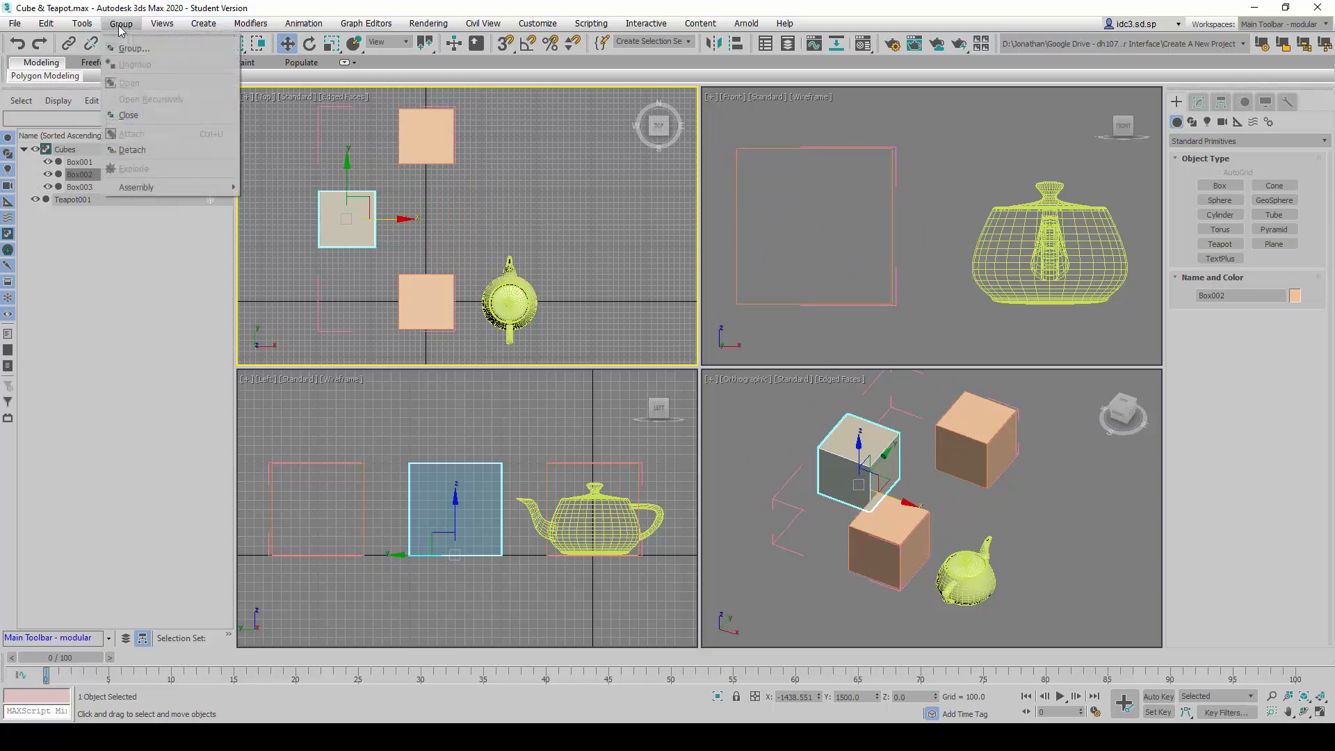
pyautogui.click(173, 115)
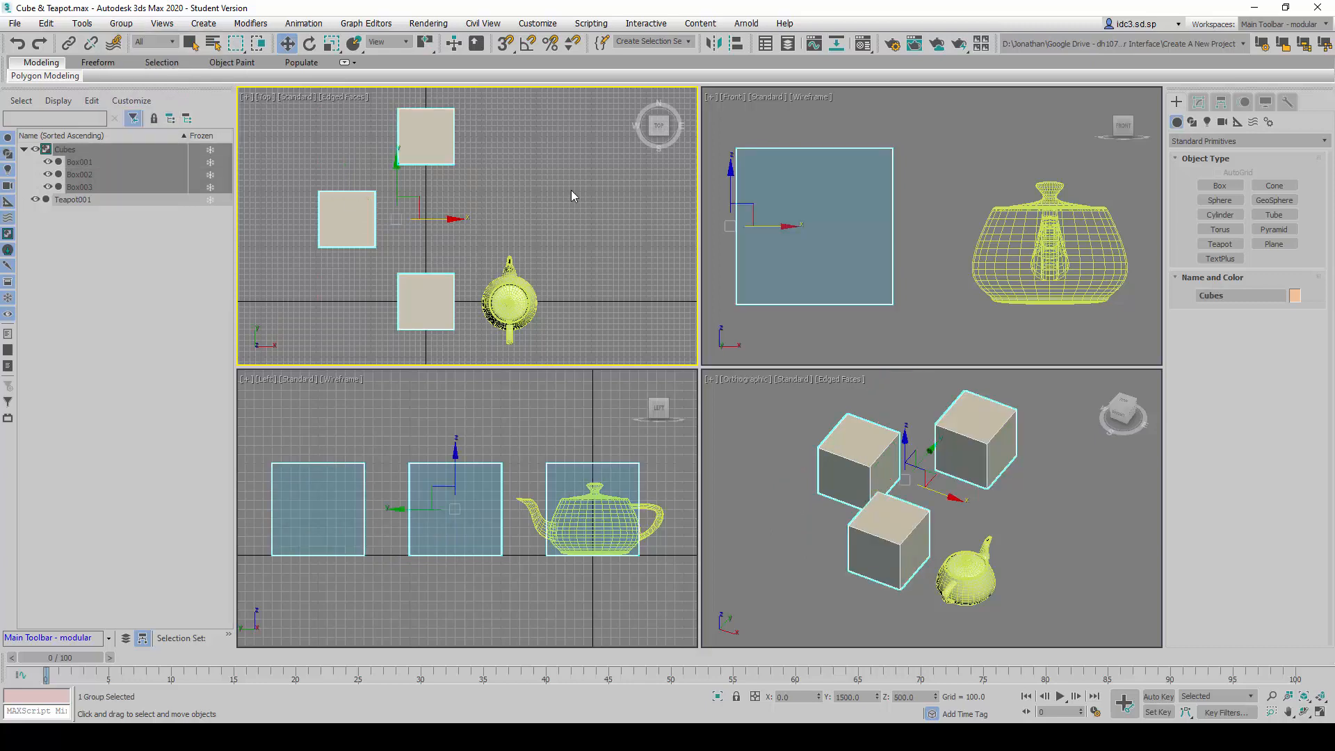
pyautogui.moveTo(452, 219); pyautogui.dragTo(432, 267)
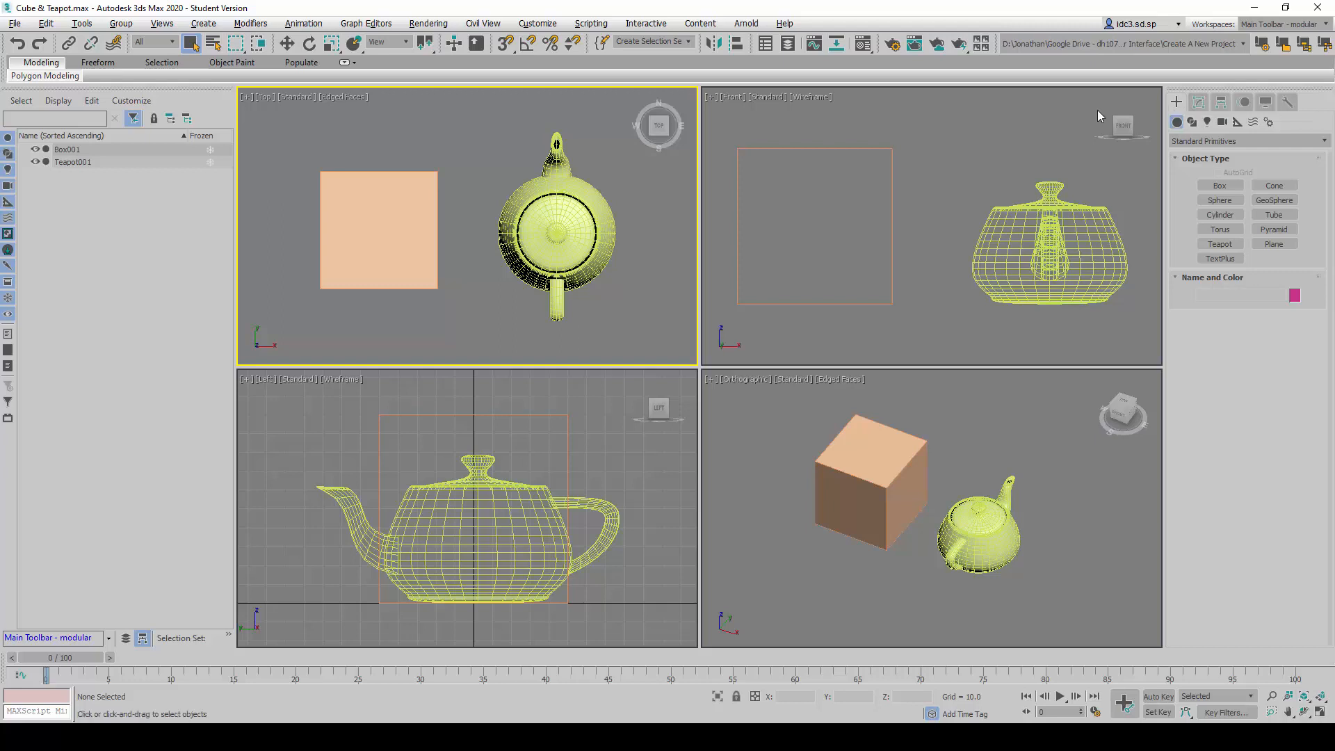
# Examine the Modify, Hierarchy, Motion and Display settings available for scene objects.
pyautogui.moveTo(1154, 78)
pyautogui.mouseDown()
pyautogui.moveTo(1251, 358)
pyautogui.moveTo(1332, 358)
pyautogui.mouseUp()
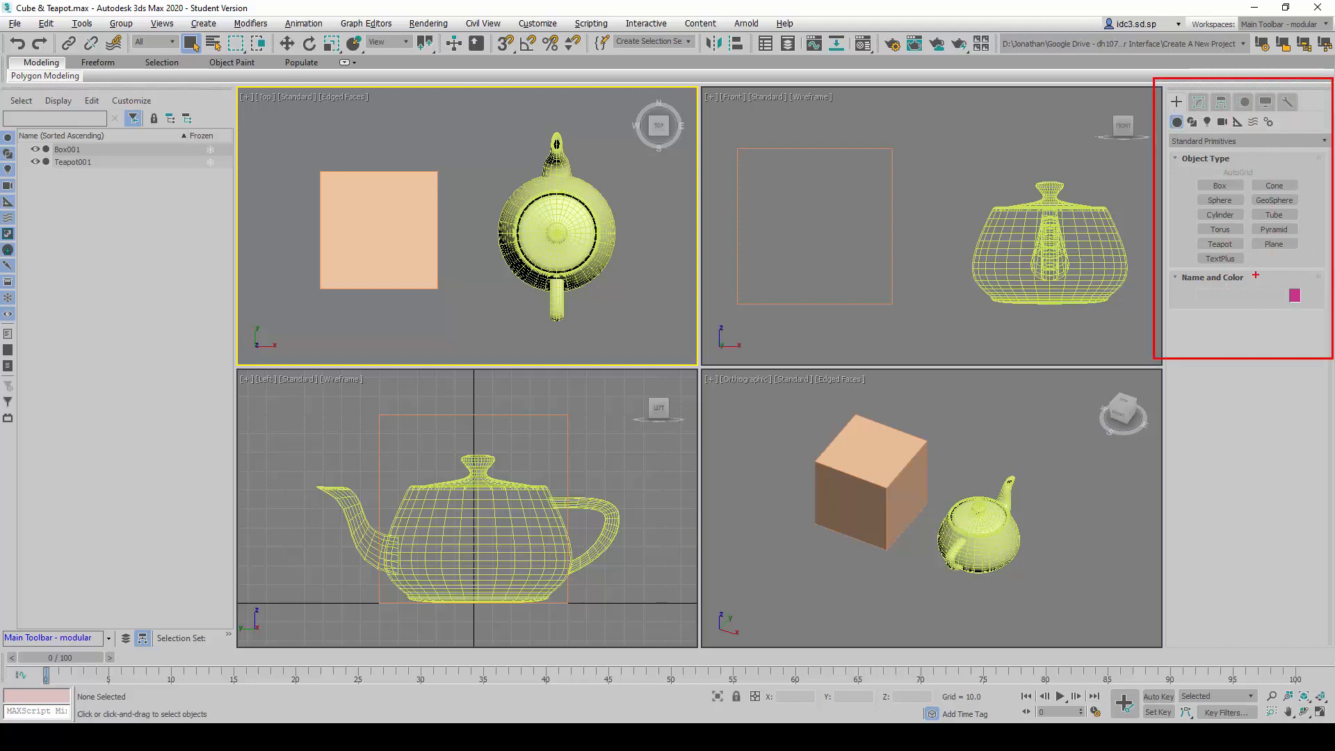
pyautogui.press('Escape')
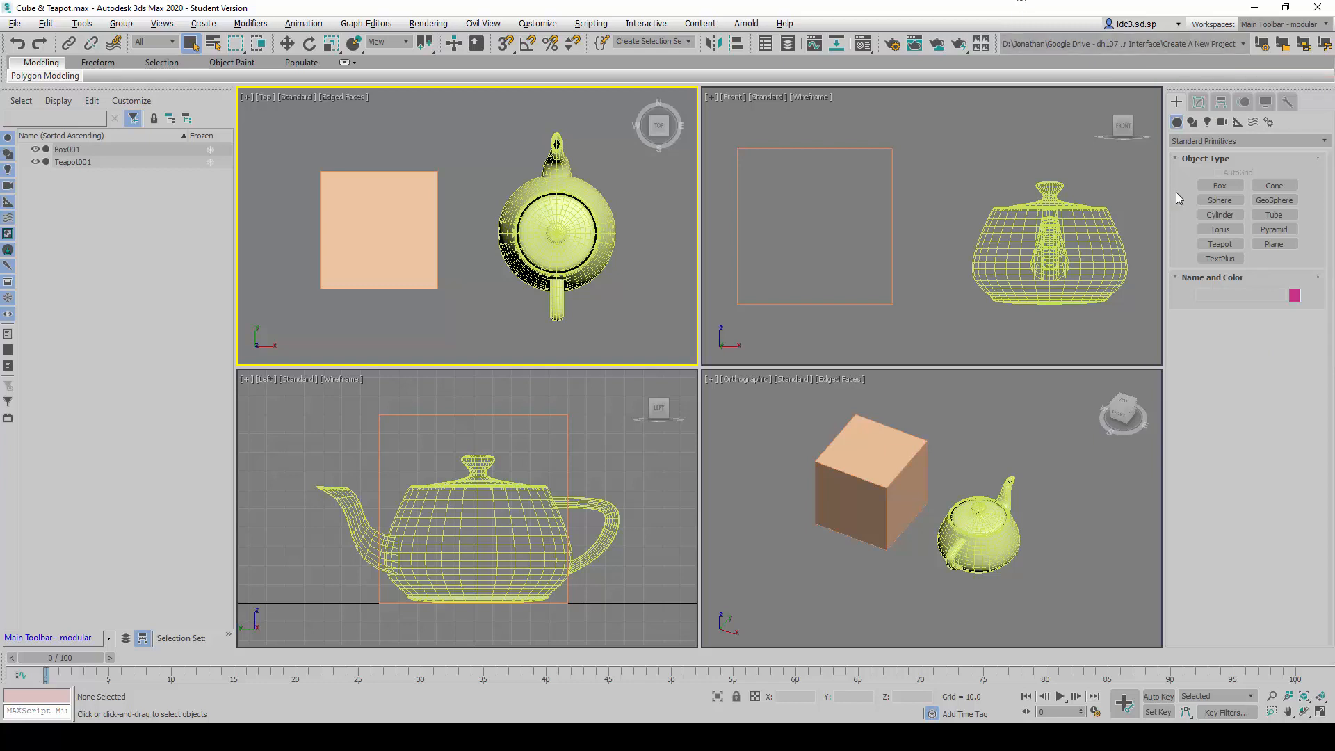
pyautogui.click(1198, 104)
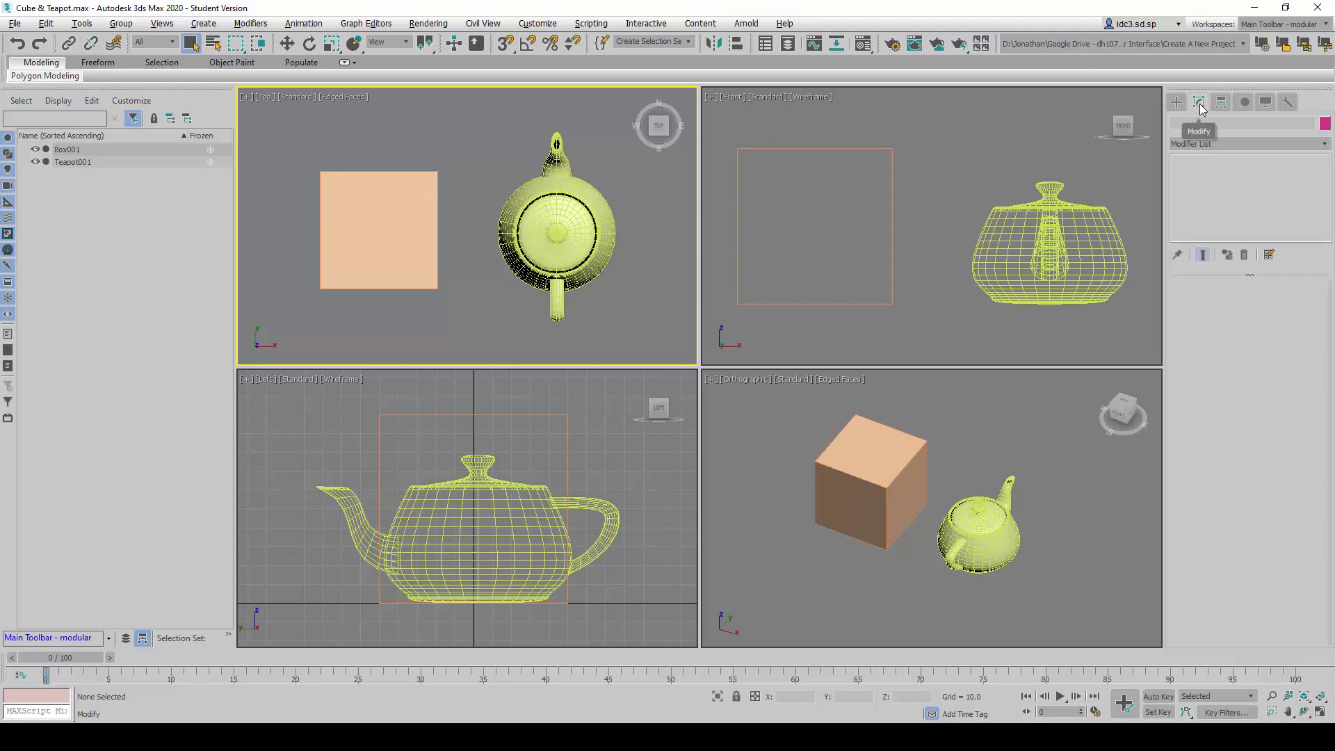
pyautogui.click(1221, 105)
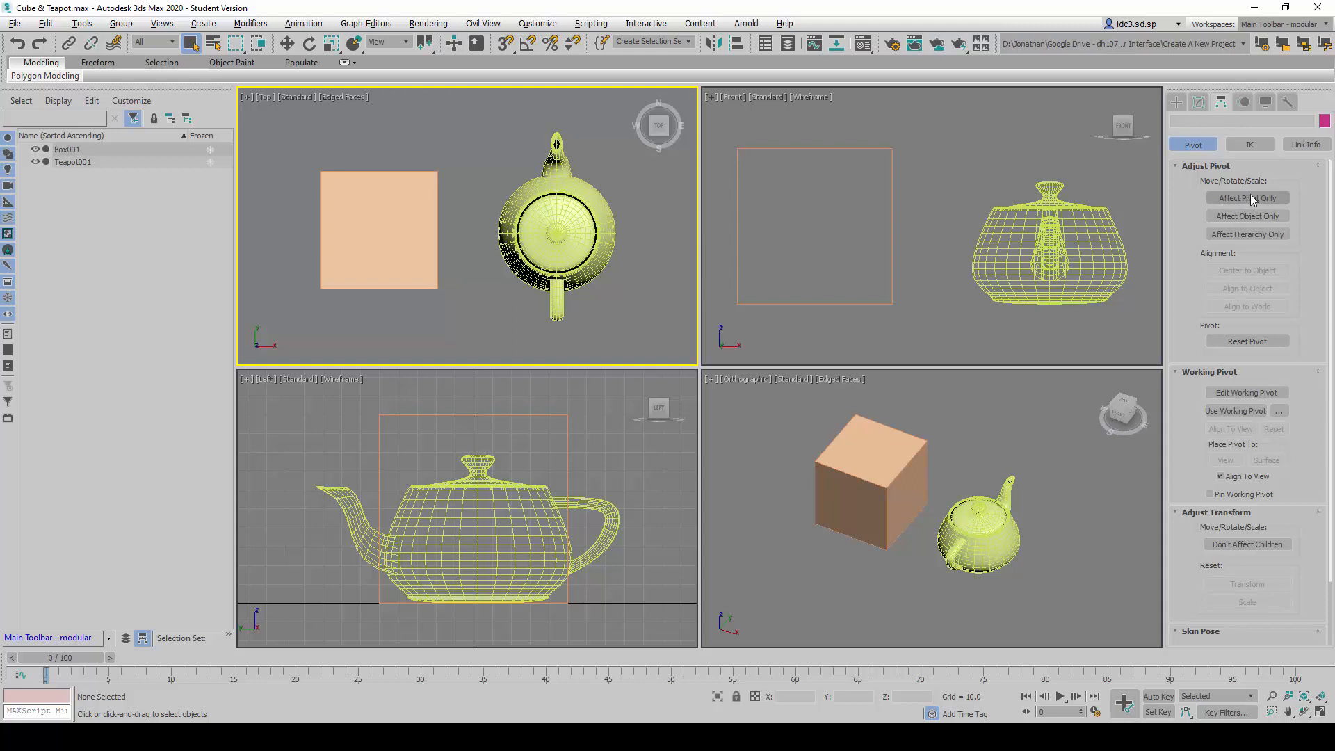
pyautogui.click(1244, 103)
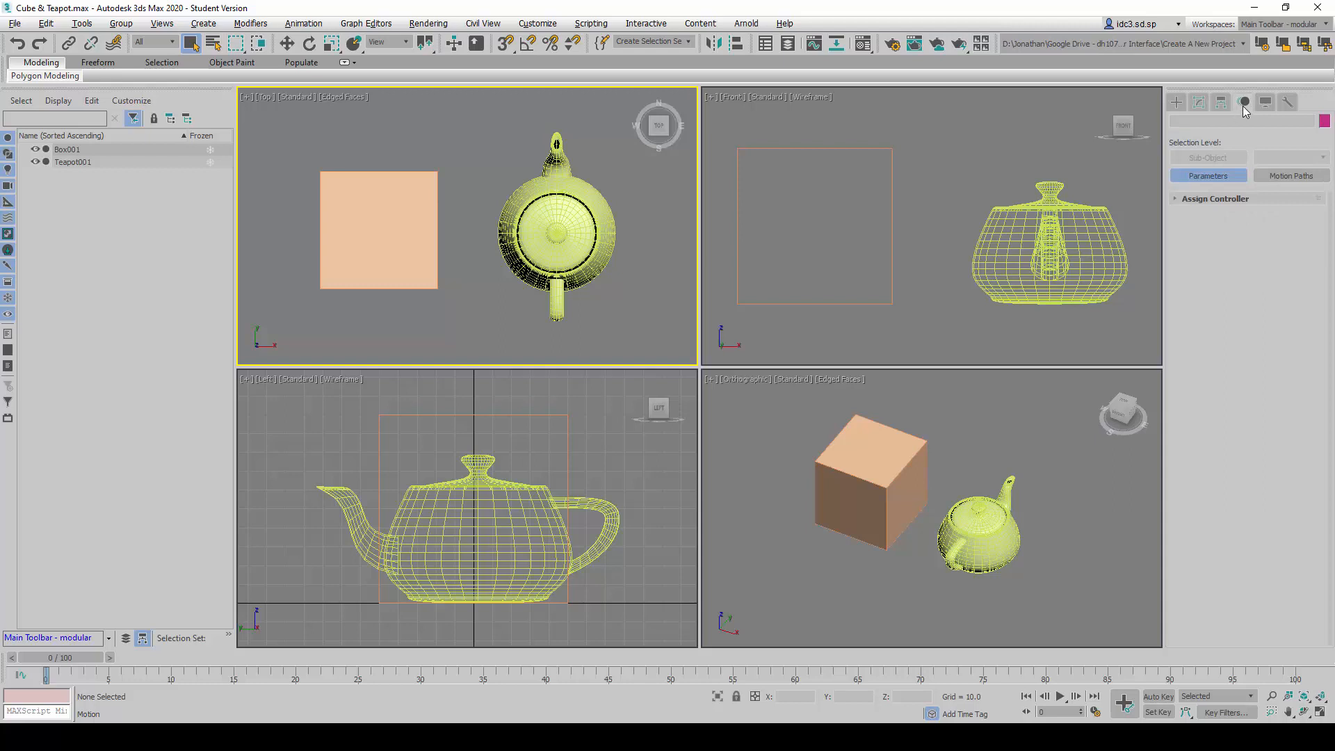
pyautogui.click(1266, 104)
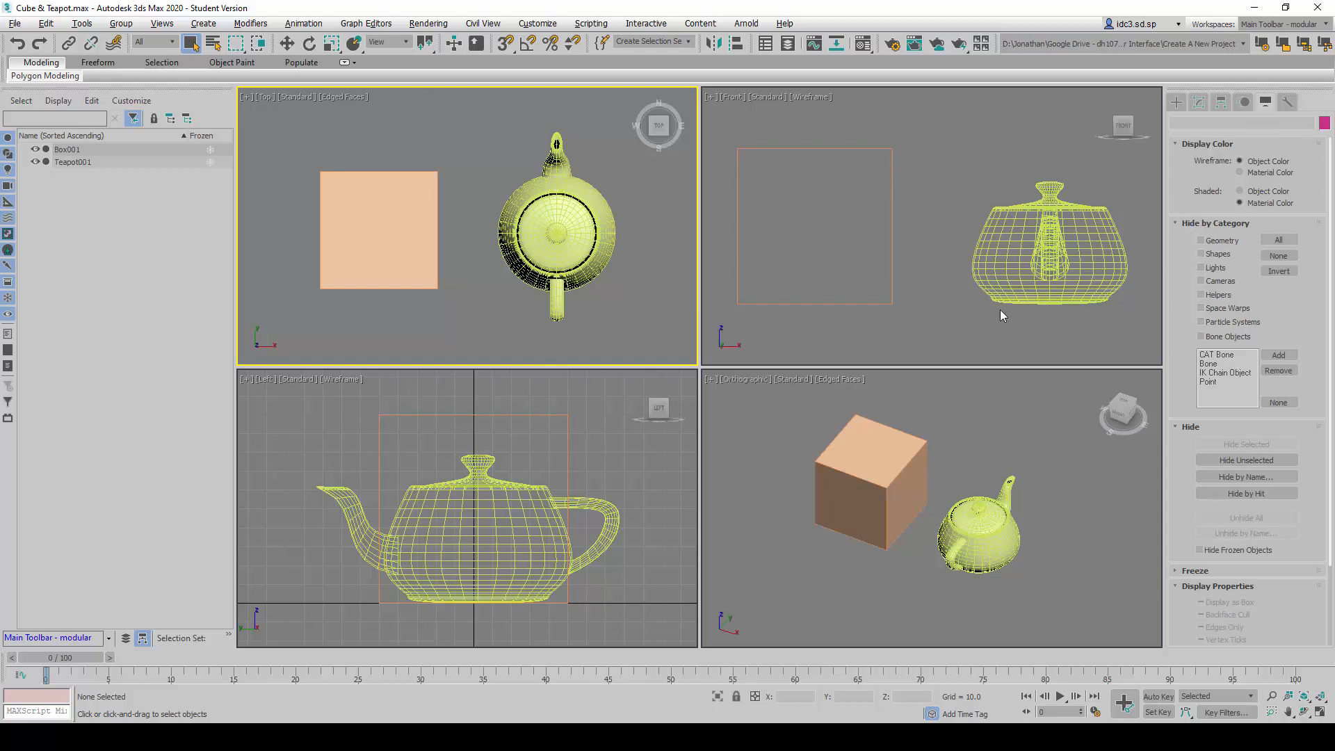
# Hide all objects in the Geometry category and show them again.
pyautogui.click(1216, 243)
pyautogui.click(1215, 242)
pyautogui.click(1215, 242)
pyautogui.click(1215, 242)
pyautogui.click(1215, 243)
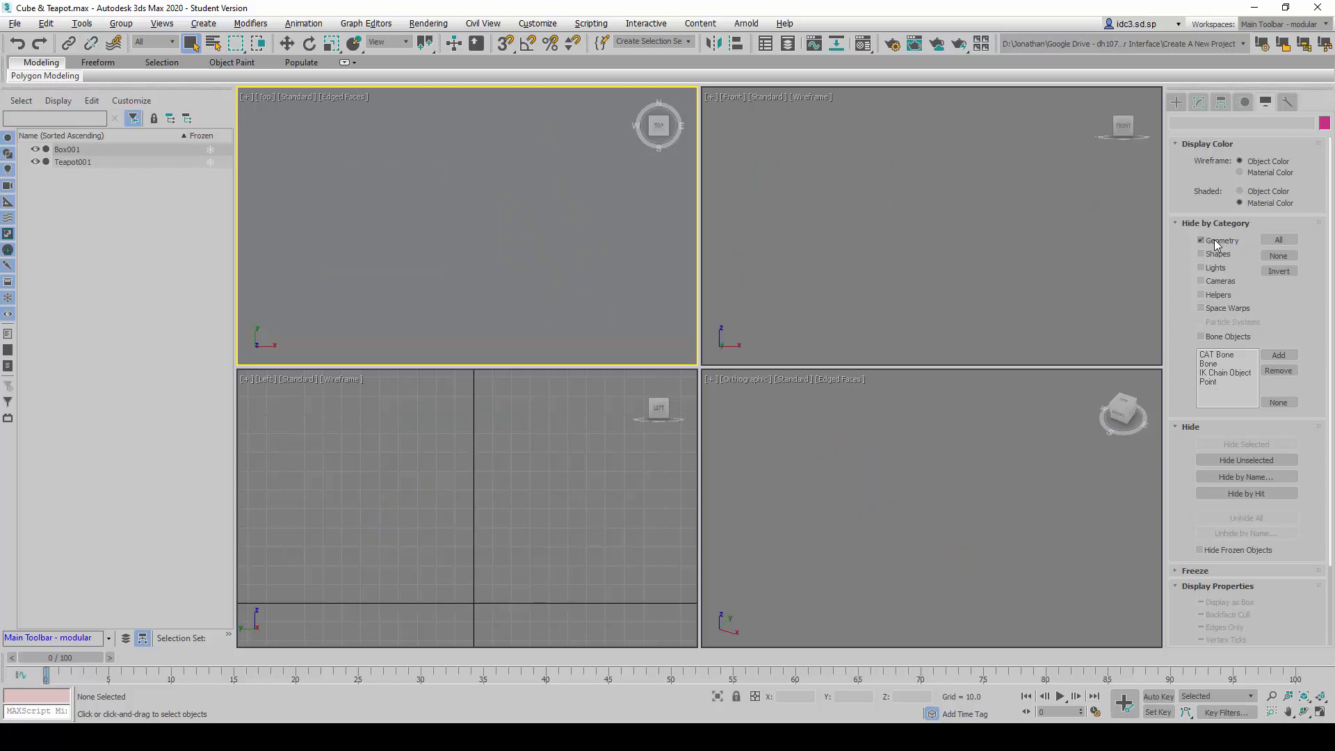
pyautogui.click(1215, 242)
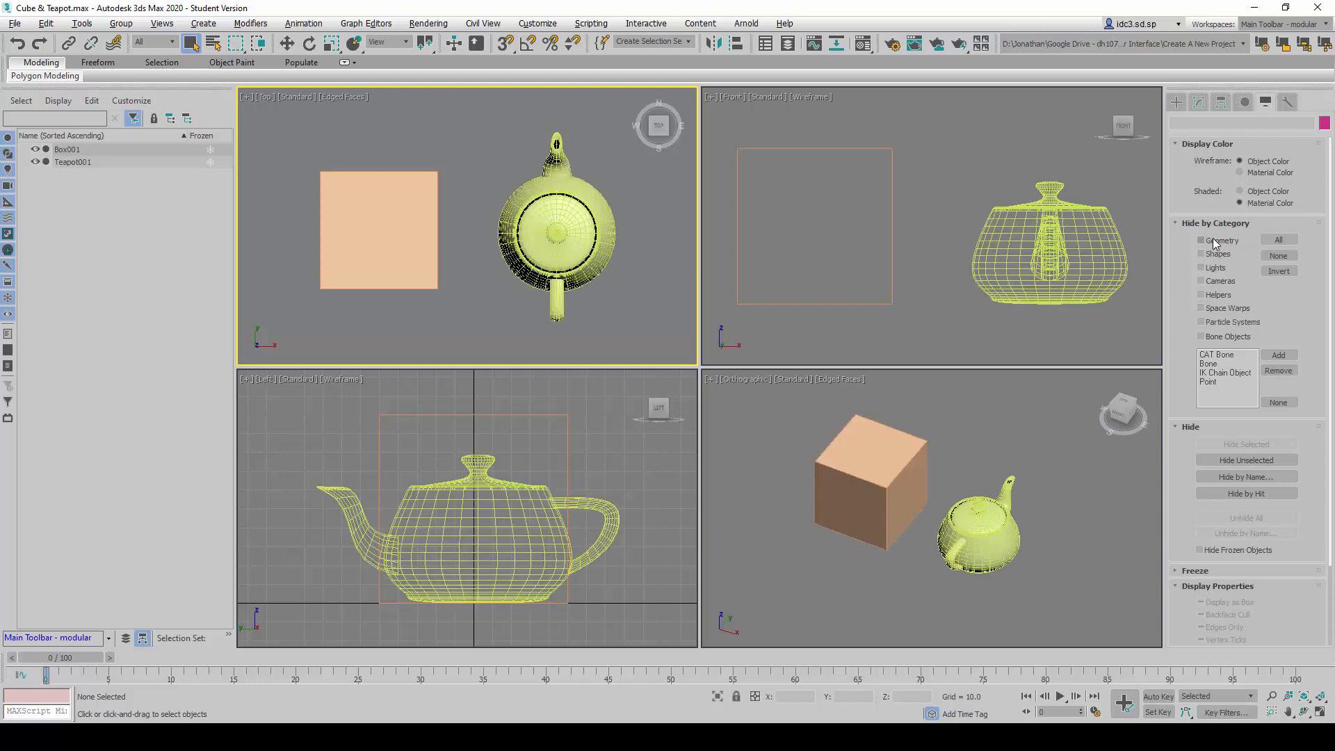
# Look through the available utilities and return to the Standard Primitives creation tools.
pyautogui.click(1285, 103)
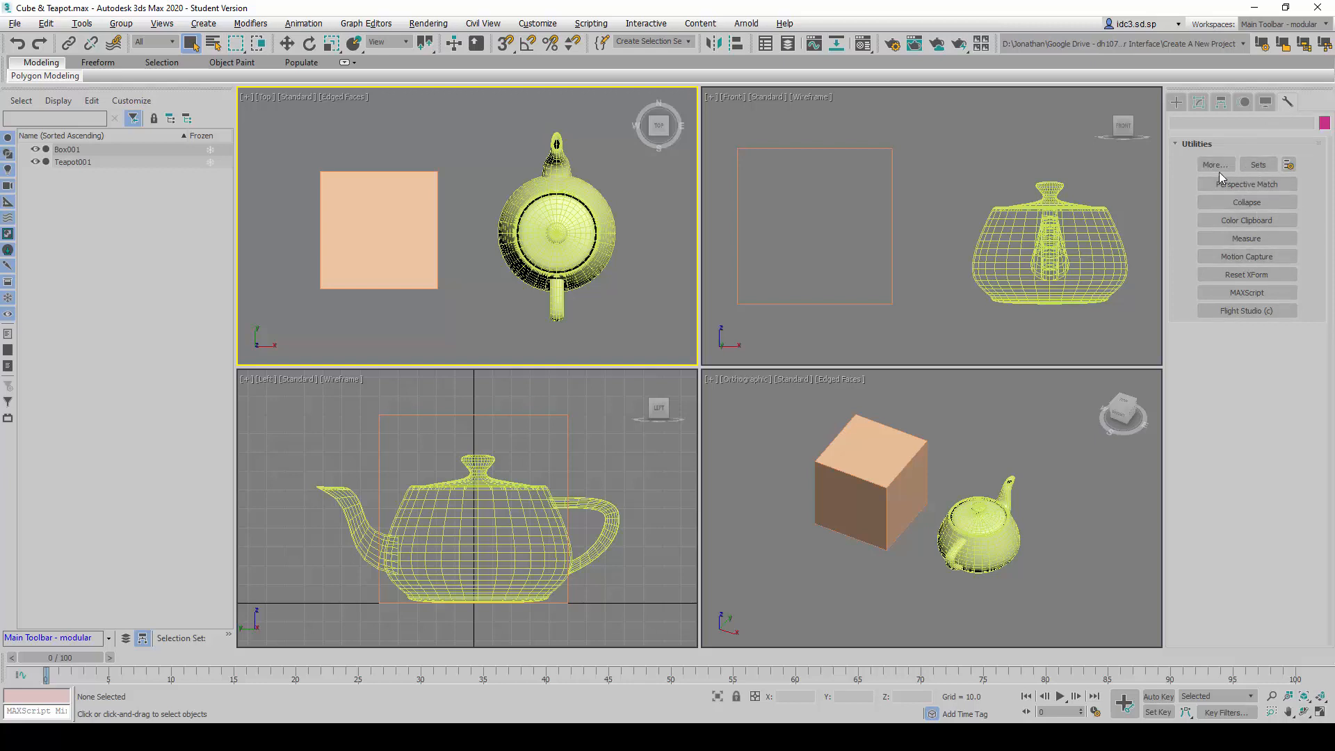
pyautogui.click(1175, 105)
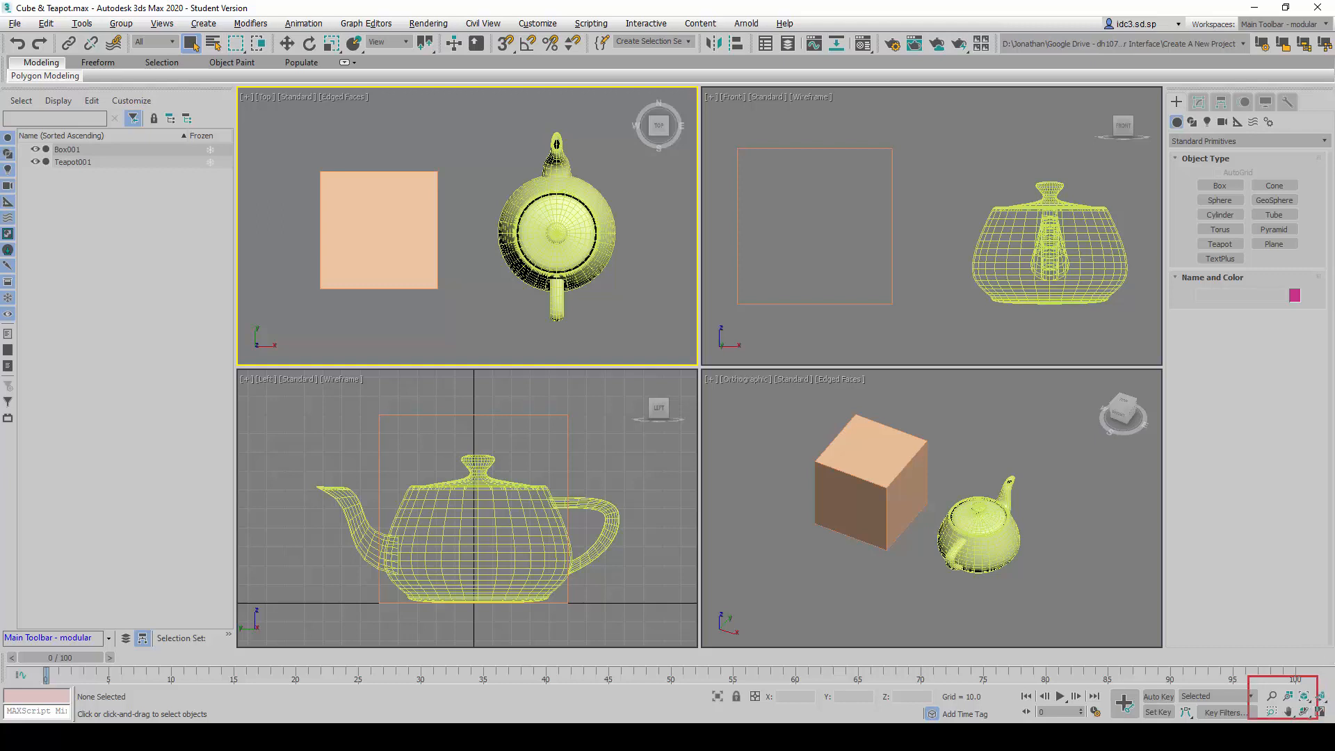
# Zoom in on the teapot in the Orthographic viewport.
pyautogui.click(1272, 697)
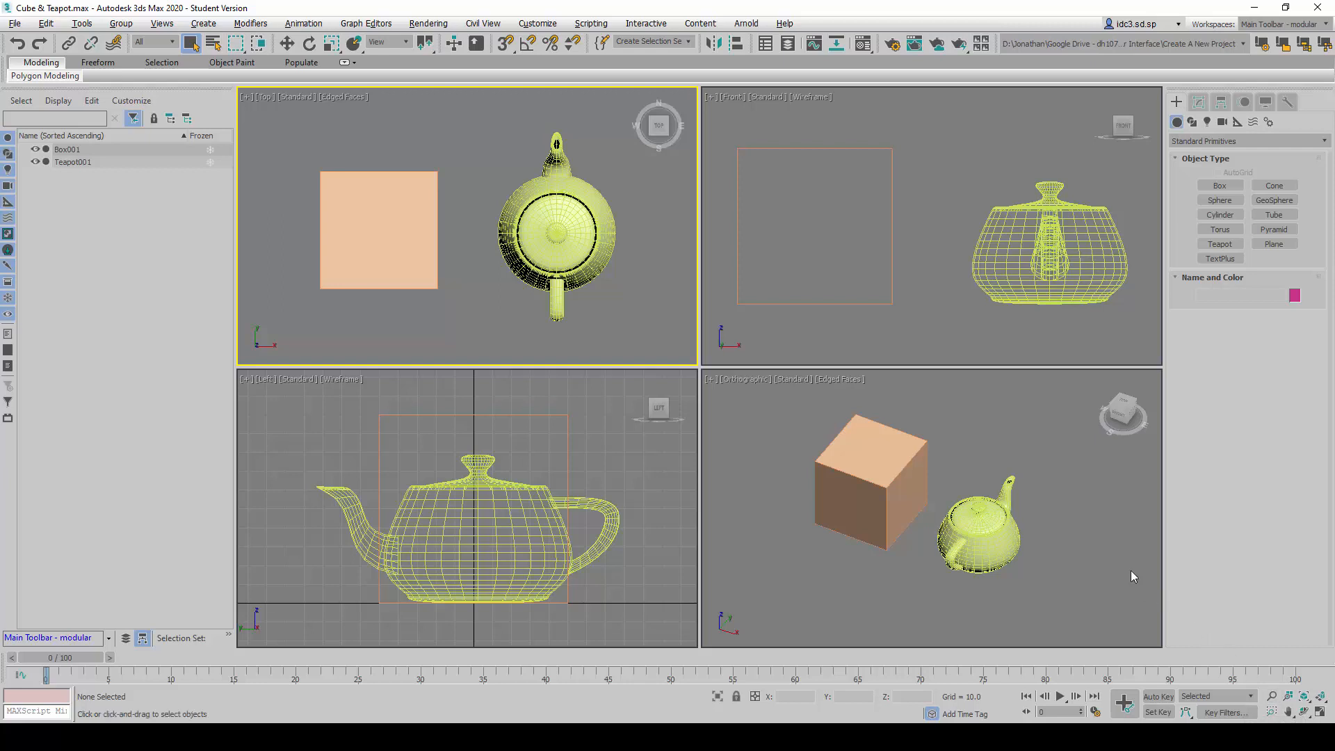
pyautogui.click(1070, 474)
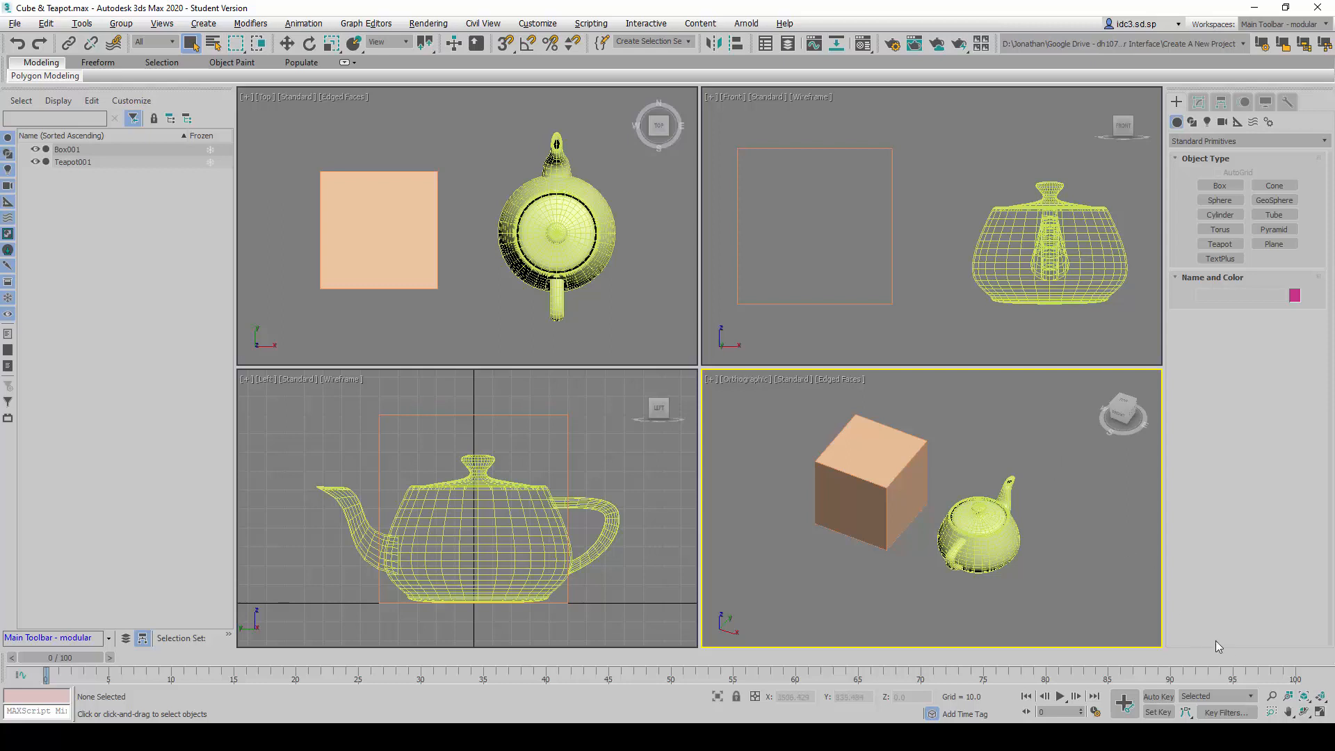
pyautogui.click(1271, 697)
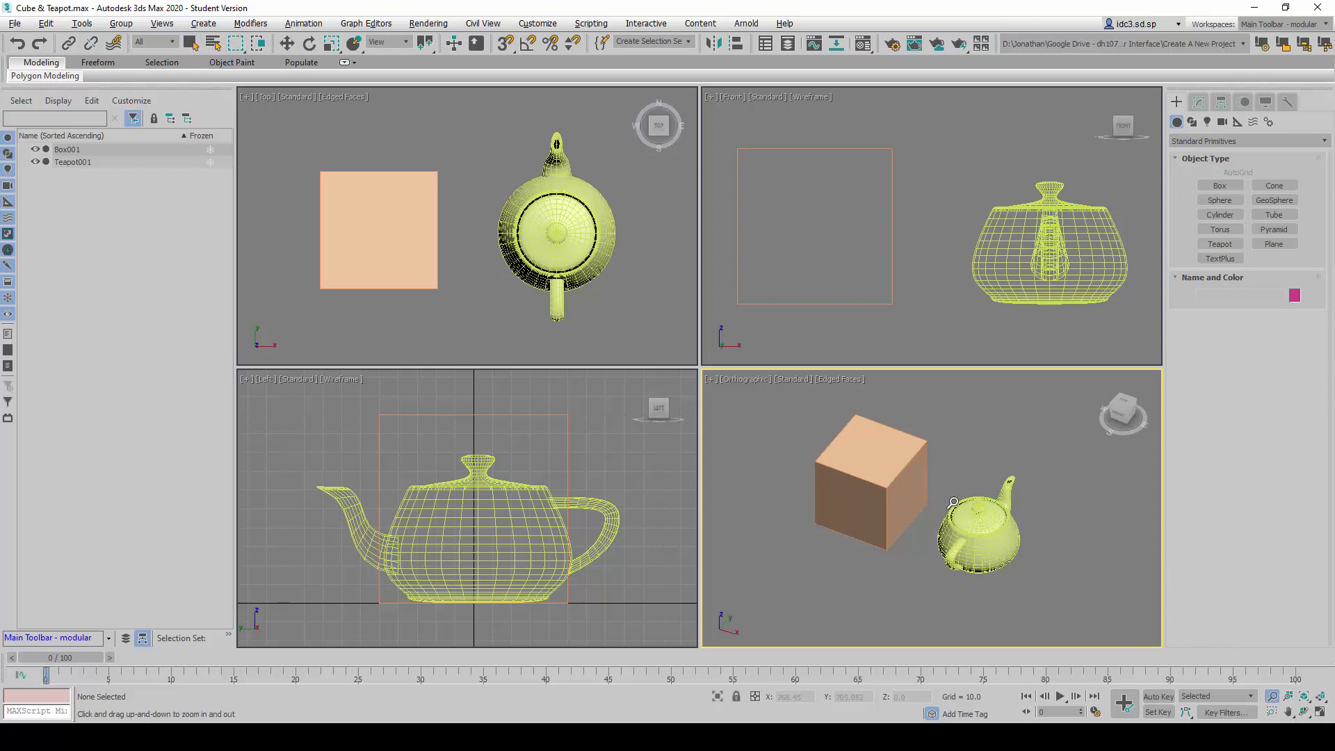
pyautogui.moveTo(953, 502); pyautogui.dragTo(1002, 478)
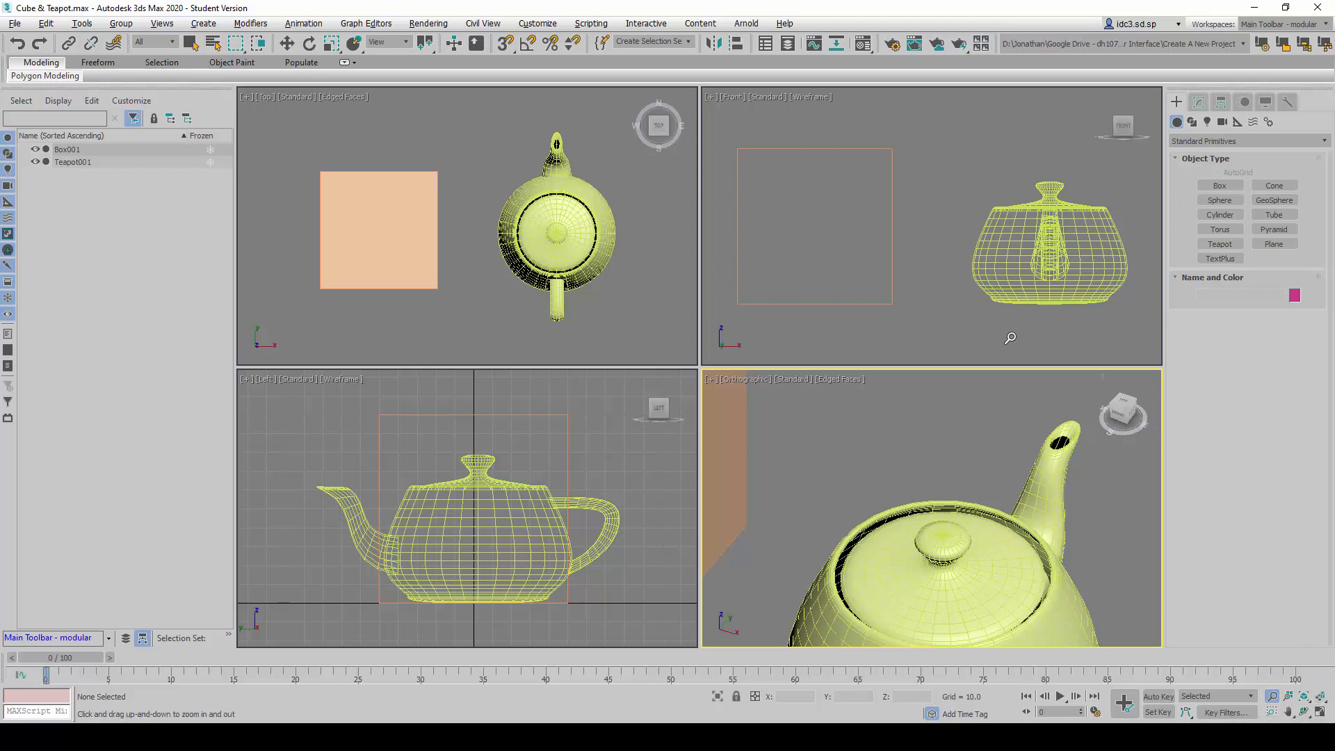
# Zoom in closely in the Front, Top and Left viewports, and fit the whole scene in all four viewports.
pyautogui.moveTo(938, 274); pyautogui.dragTo(835, 228)
pyautogui.moveTo(647, 296); pyautogui.dragTo(632, 278)
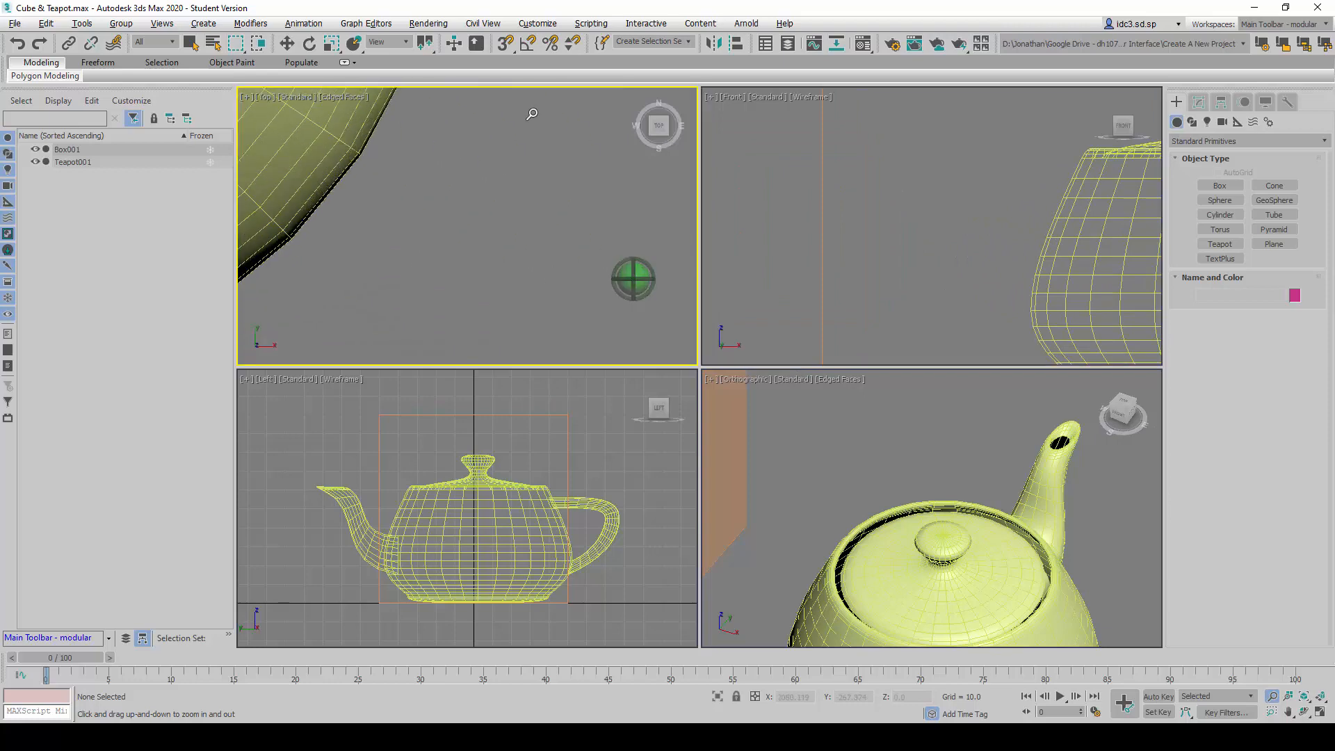
pyautogui.moveTo(480, 443); pyautogui.dragTo(513, 416)
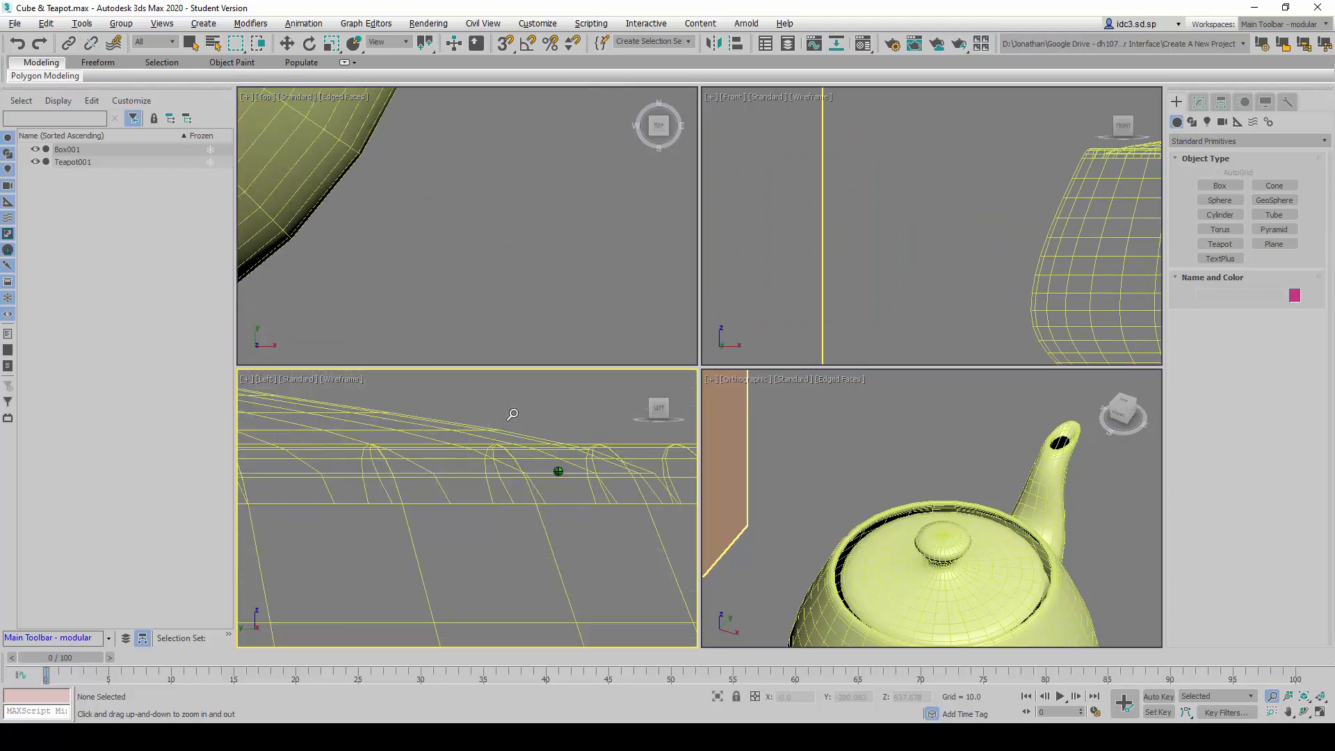
pyautogui.click(1321, 698)
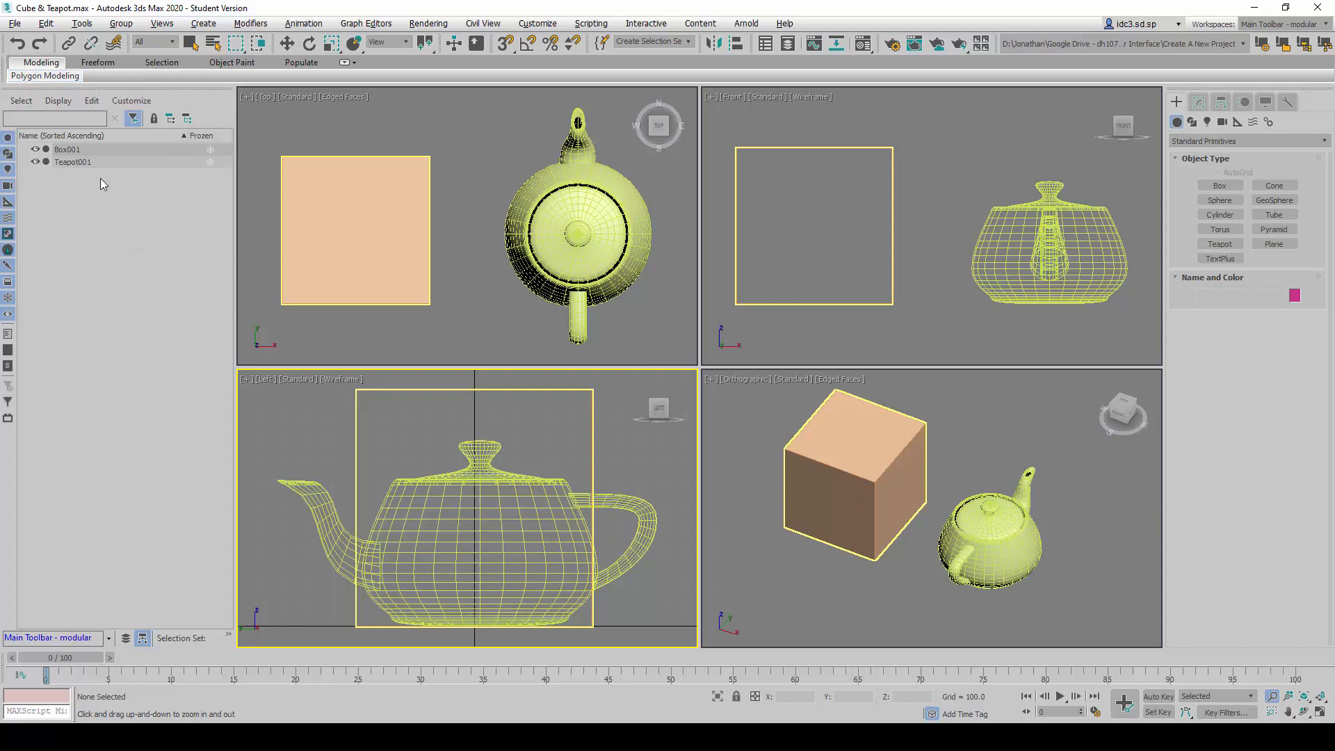
# Select Box001 and Teapot001 by name alternately in the Scene Explorer, and clear the selection.
pyautogui.click(122, 150)
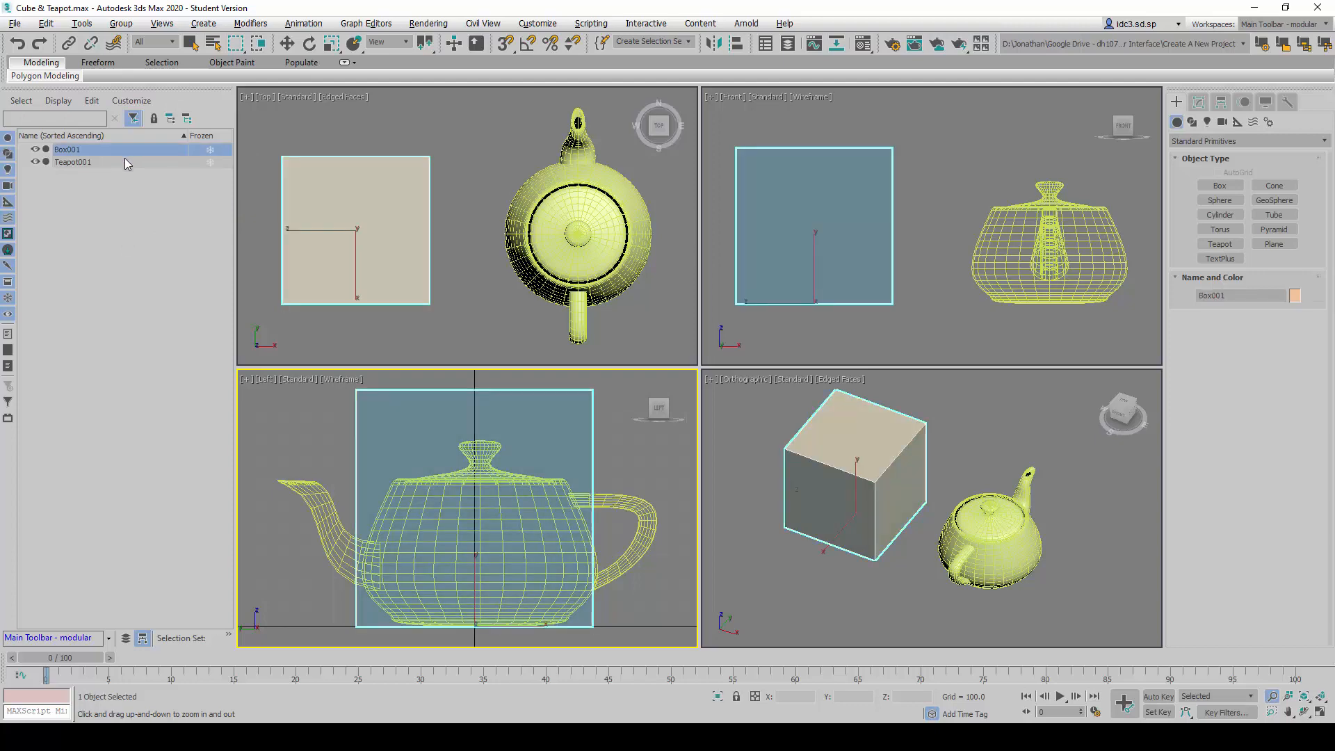
pyautogui.click(127, 161)
pyautogui.click(132, 150)
pyautogui.click(127, 163)
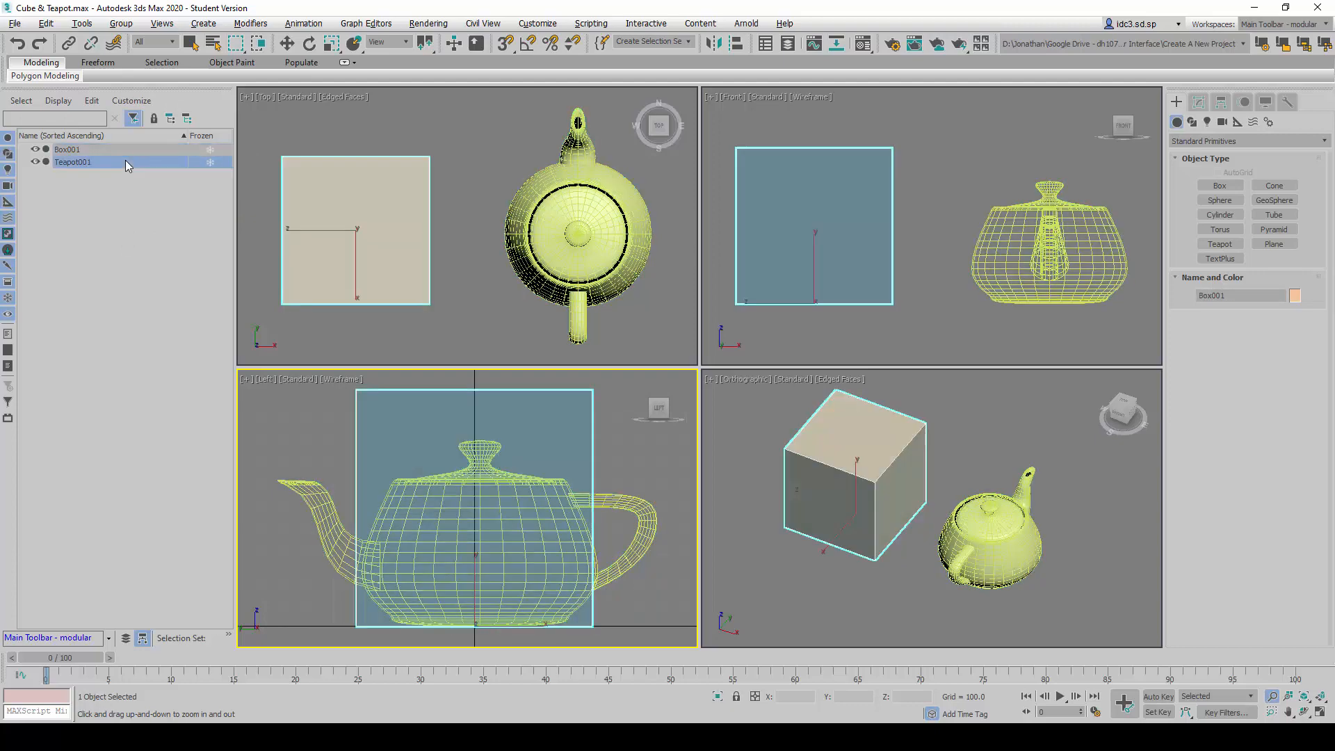
pyautogui.click(130, 150)
pyautogui.click(123, 162)
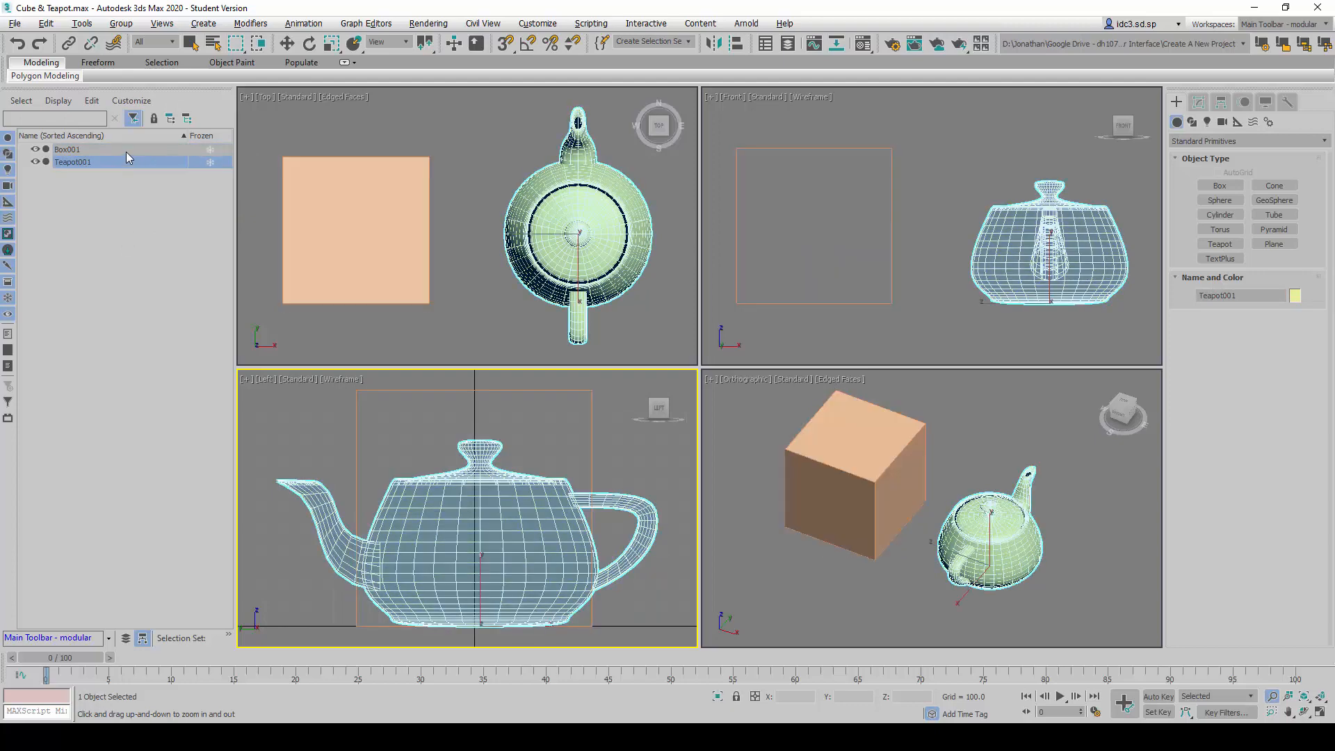
pyautogui.click(127, 152)
pyautogui.click(119, 173)
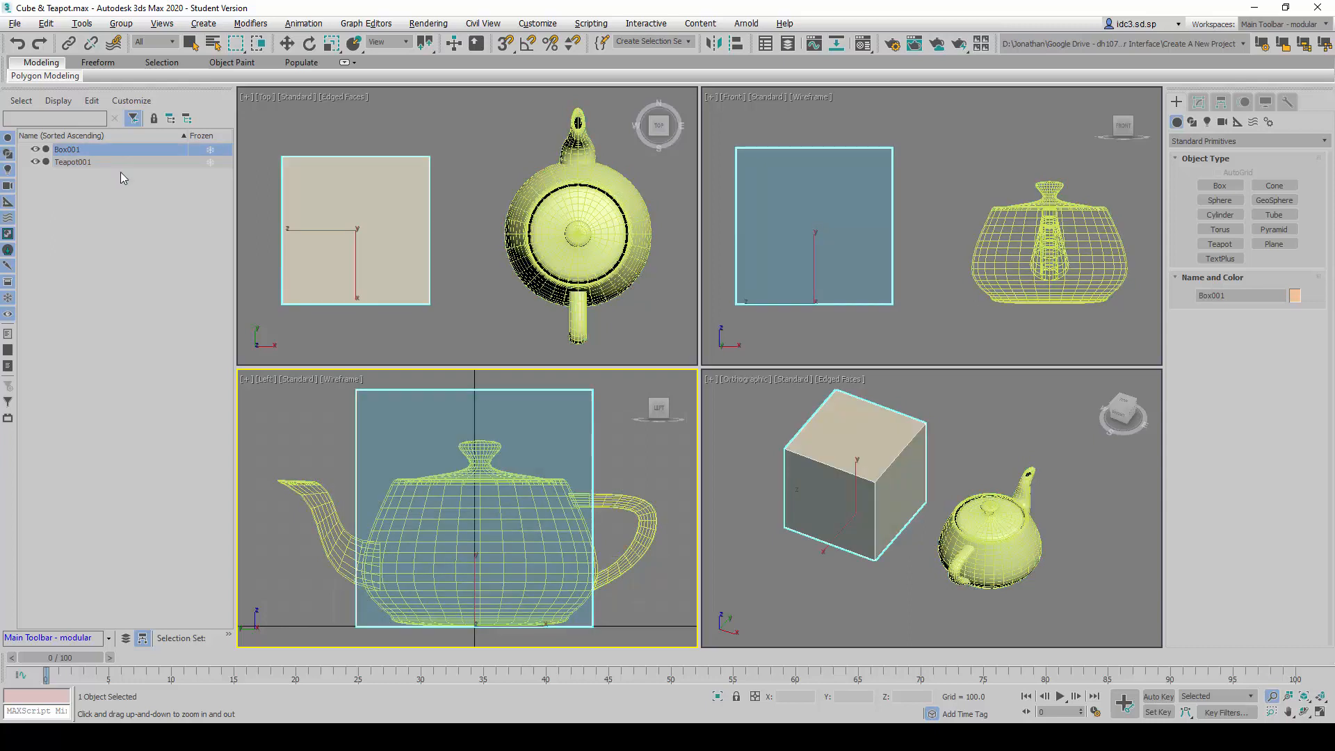
# Hide Box001 and Teapot001 from the Scene Explorer and show both again.
pyautogui.click(36, 149)
pyautogui.click(36, 162)
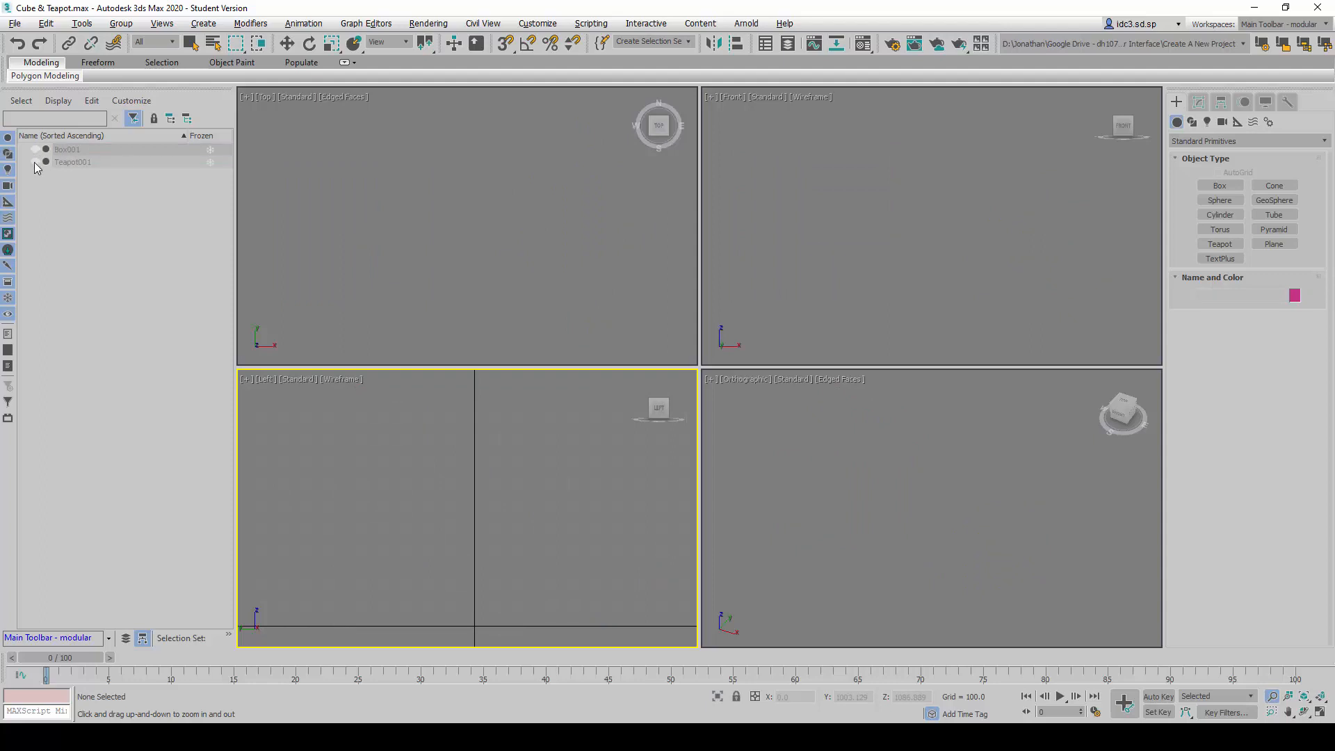
pyautogui.click(36, 149)
pyautogui.click(34, 162)
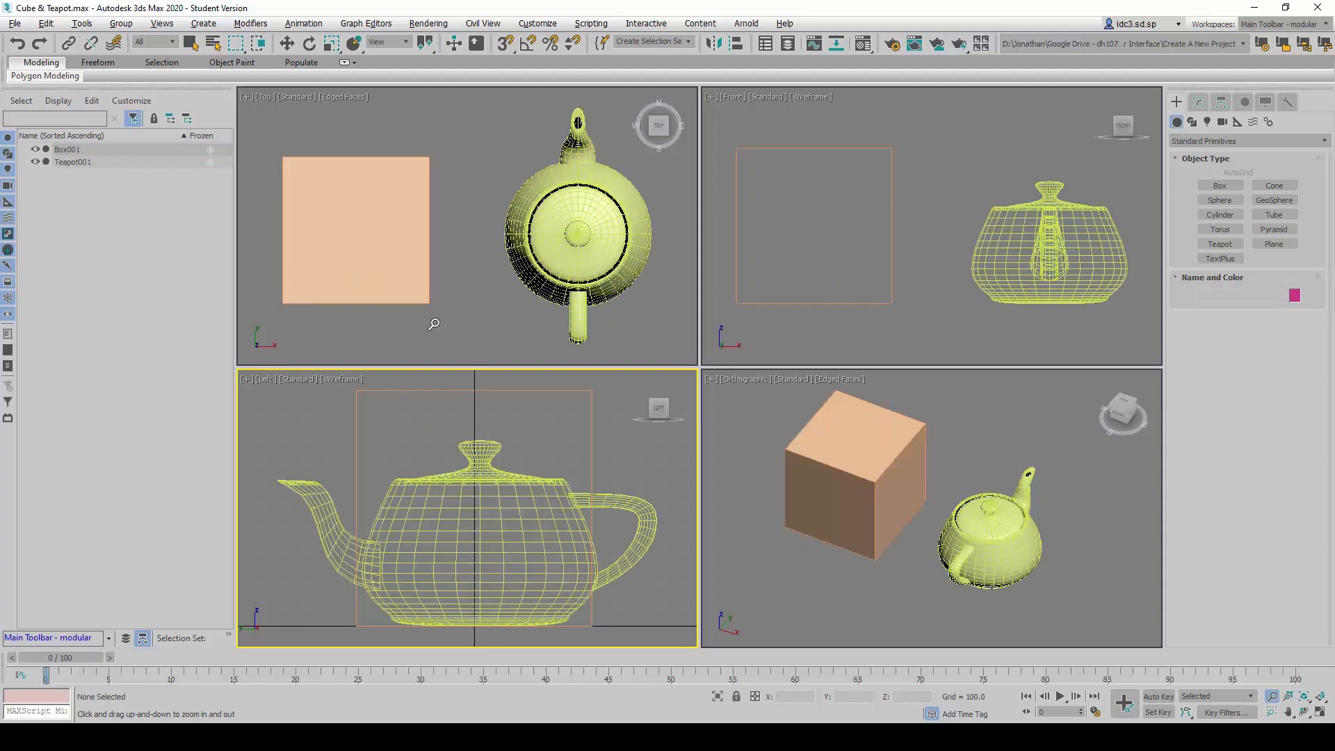
# Leave the Zoom tool and make the Top viewport active.
pyautogui.rightClick(466, 268)
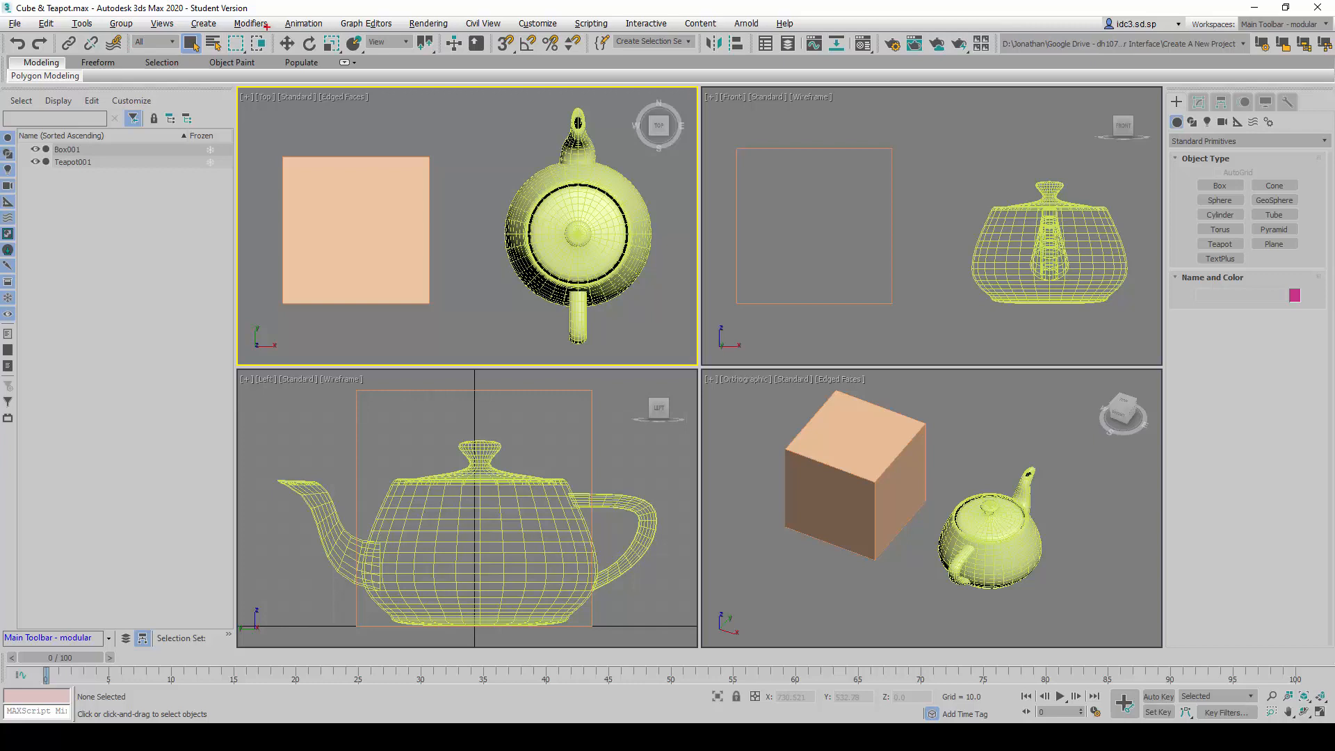
pyautogui.moveTo(266, 25); pyautogui.dragTo(370, 62)
pyautogui.press('Escape')
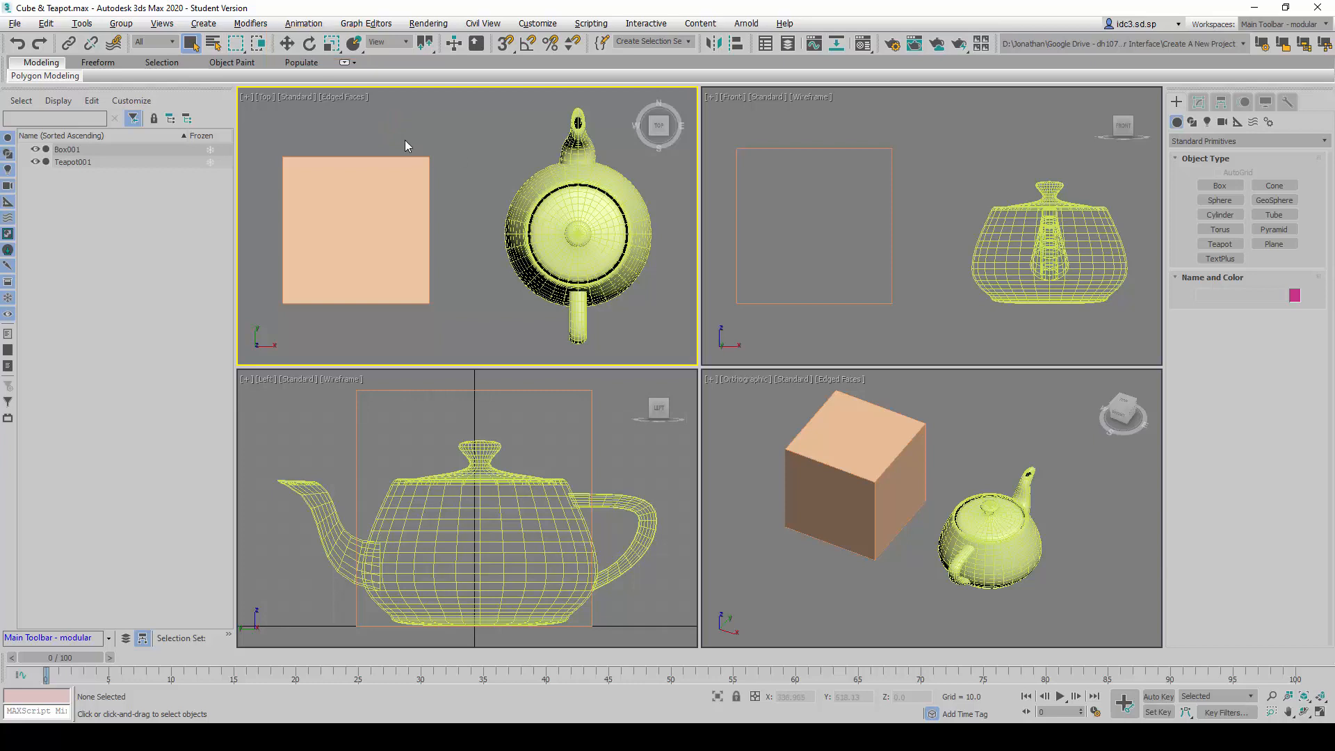
# Try moving the box in the XY plane of the Top viewport, undo the move and deselect the box.
pyautogui.click(286, 44)
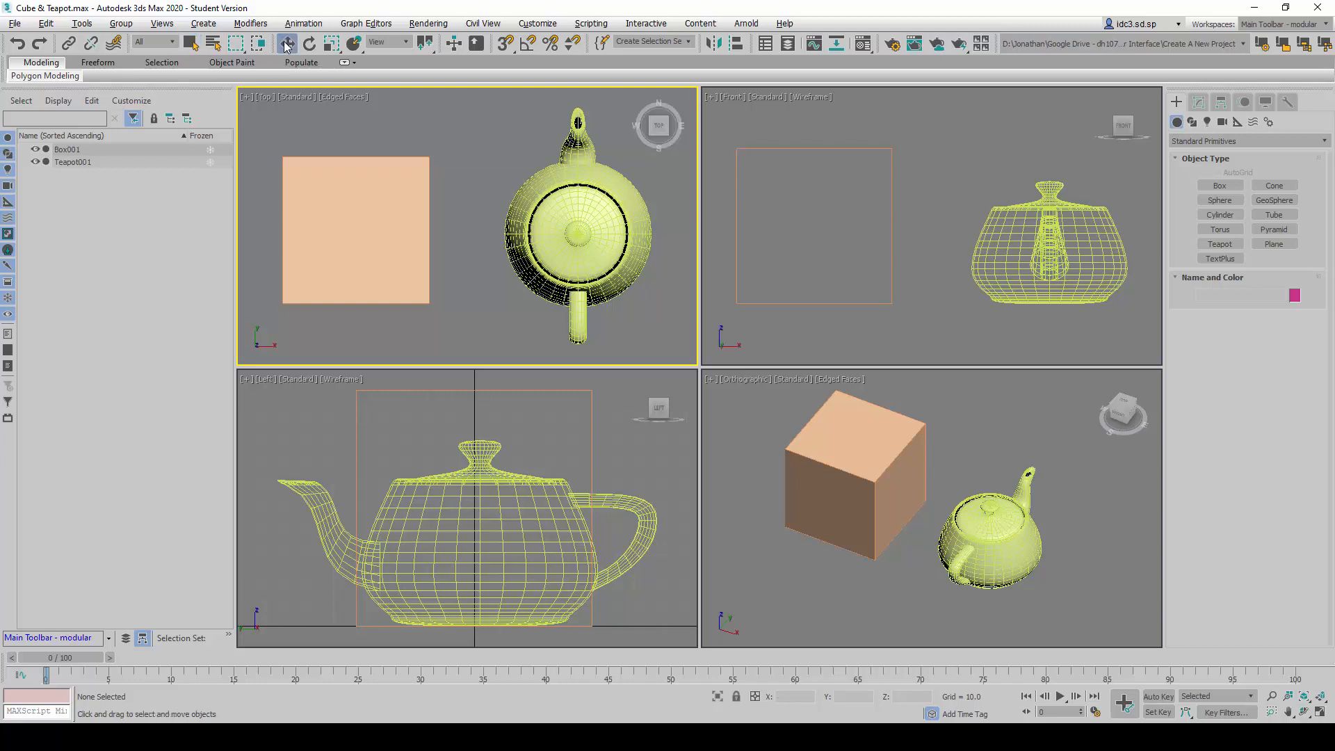
pyautogui.click(352, 211)
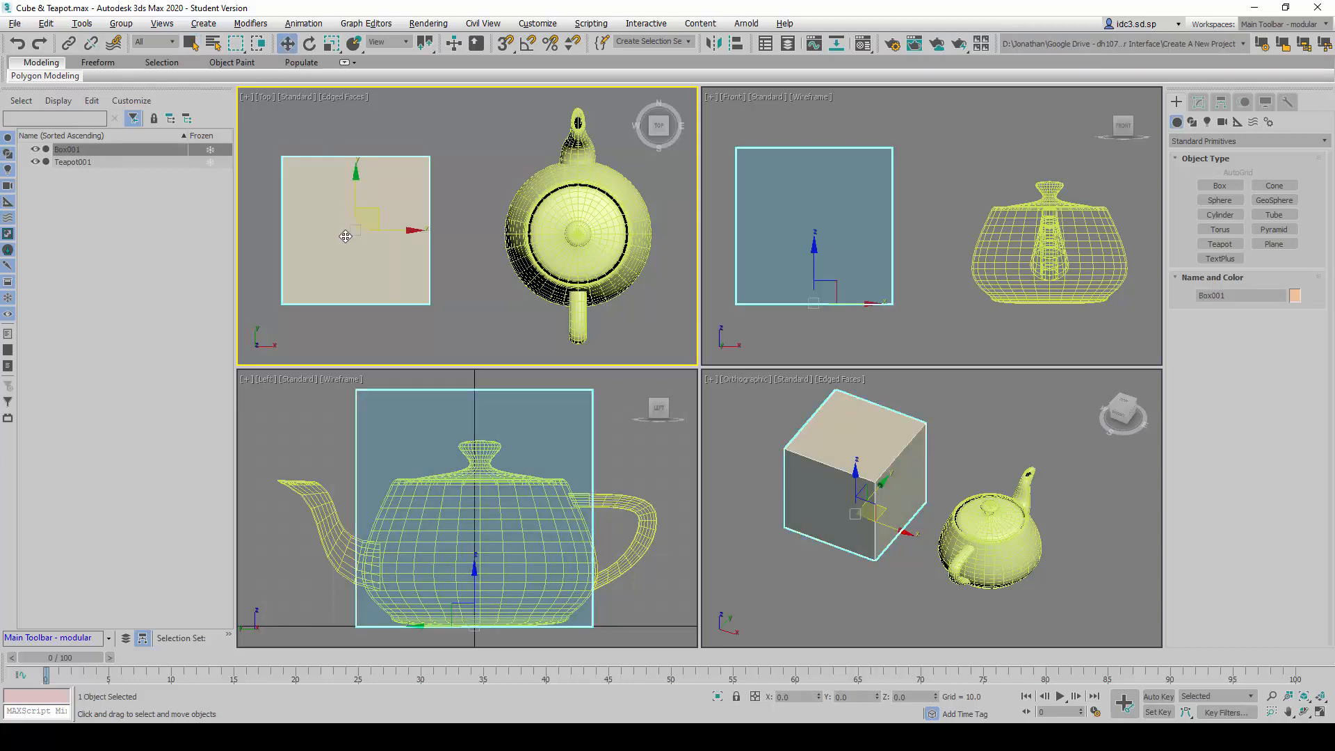
pyautogui.moveTo(377, 223); pyautogui.dragTo(408, 212)
pyautogui.hotkey('ctrl', 'z')
pyautogui.click(414, 126)
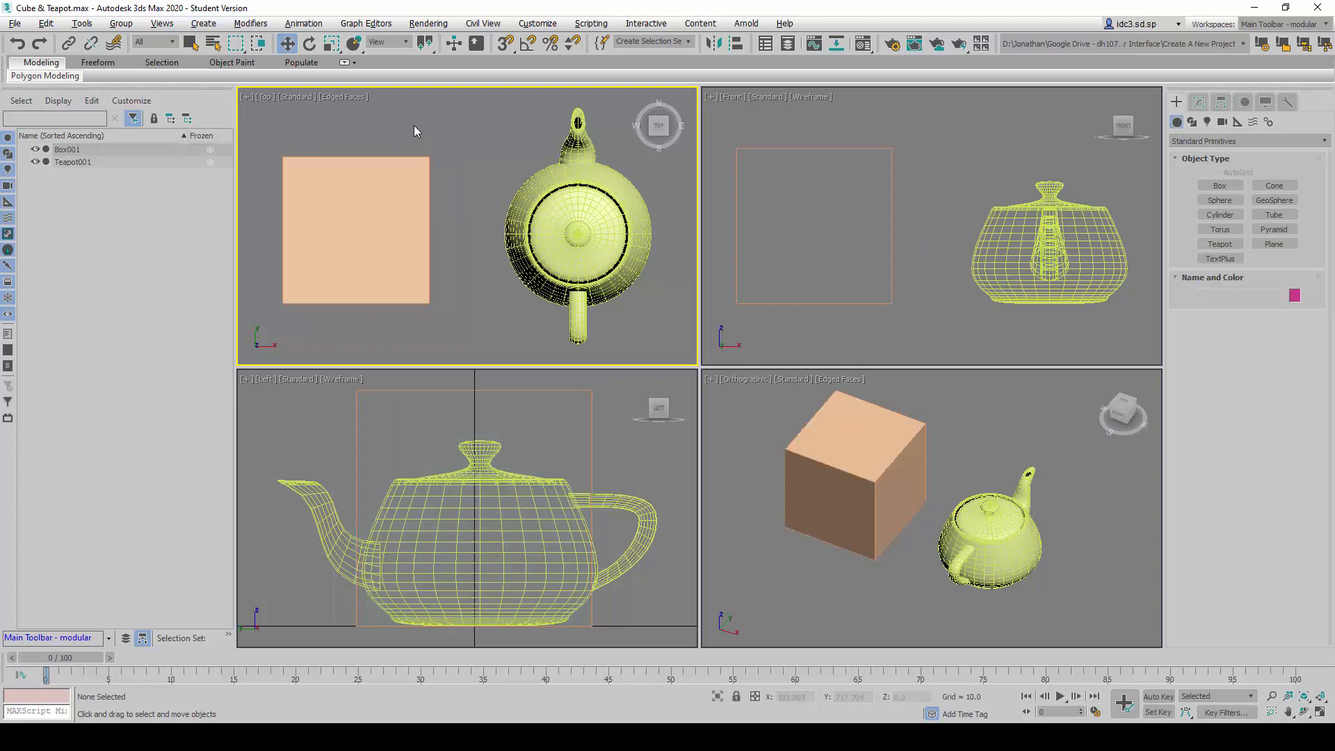
# Select the teapot, try rotating it freely in the Top viewport, and undo the rotation.
pyautogui.click(310, 45)
pyautogui.click(547, 250)
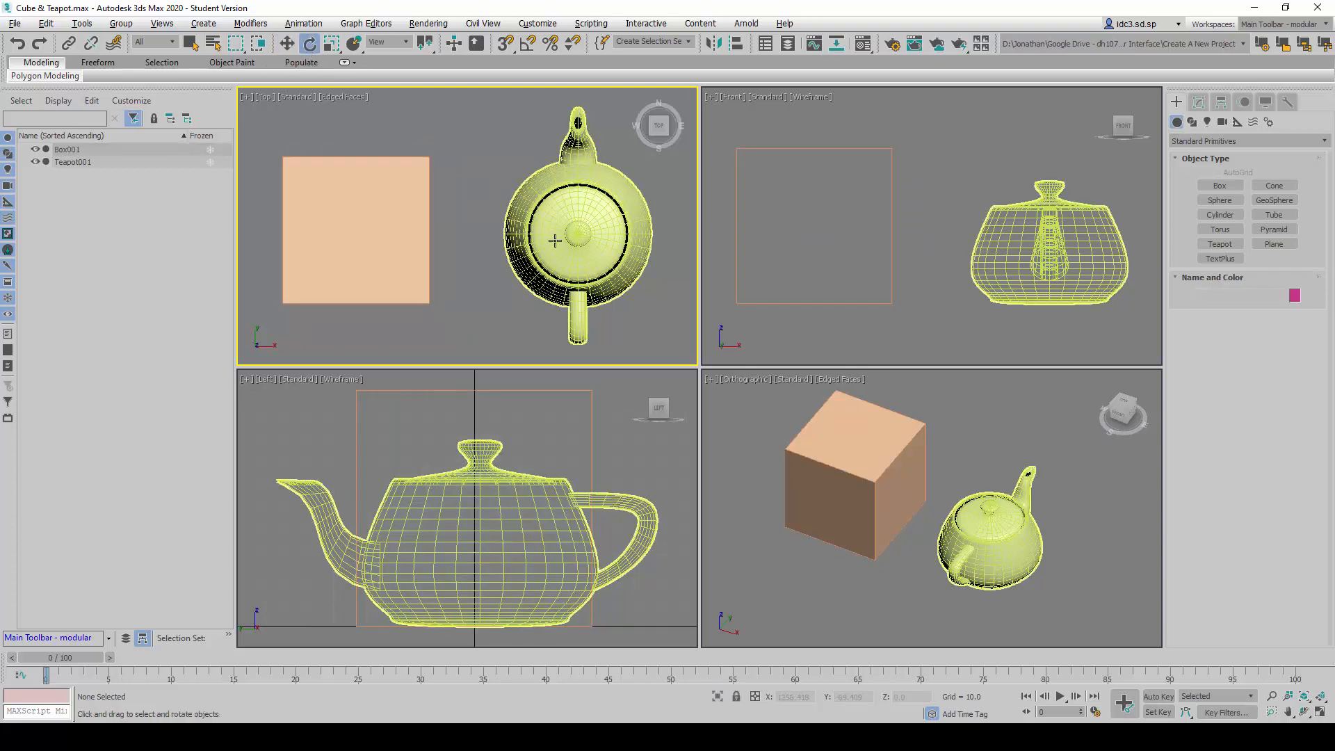
pyautogui.moveTo(555, 241)
pyautogui.mouseDown()
pyautogui.moveTo(540, 213)
pyautogui.moveTo(552, 202)
pyautogui.moveTo(526, 226)
pyautogui.moveTo(586, 153)
pyautogui.moveTo(572, 223)
pyautogui.mouseUp()
pyautogui.hotkey('ctrl', 'z')
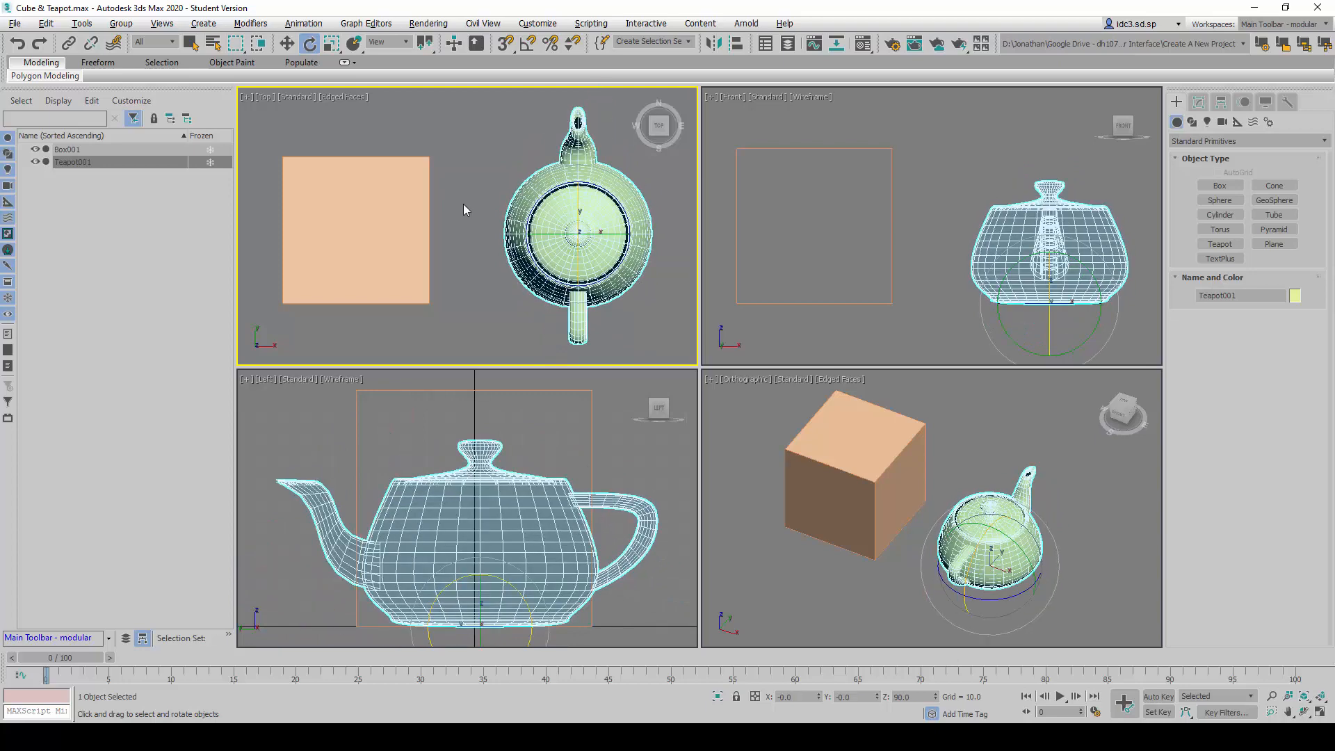
# Try scaling the teapot uniformly in the Top viewport.
pyautogui.click(333, 47)
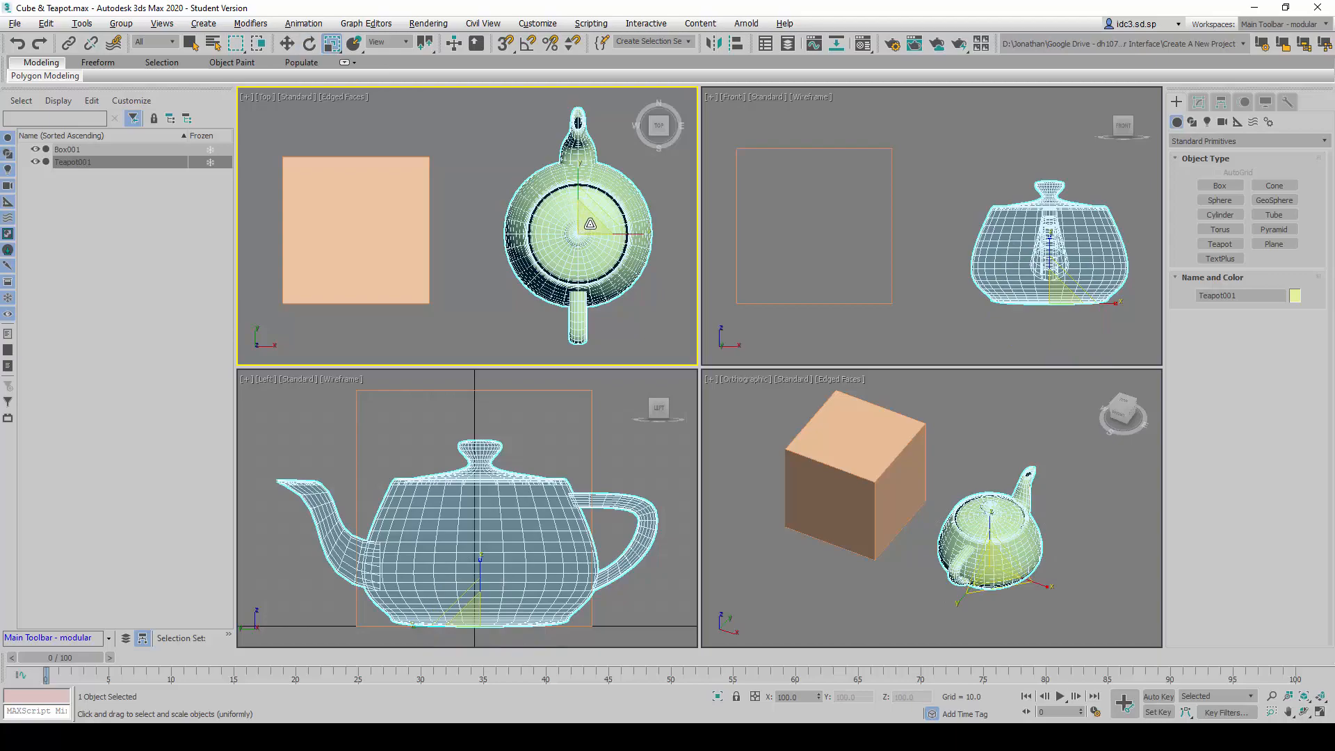
pyautogui.moveTo(591, 221)
pyautogui.mouseDown()
pyautogui.moveTo(621, 164)
pyautogui.moveTo(588, 226)
pyautogui.moveTo(612, 168)
pyautogui.moveTo(577, 161)
pyautogui.moveTo(584, 230)
pyautogui.moveTo(581, 174)
pyautogui.moveTo(577, 206)
pyautogui.mouseUp()
# Open the grid and snap settings and clear the Endpoint and Midpoint snaps.
pyautogui.moveTo(493, 27); pyautogui.dragTo(547, 61)
pyautogui.rightClick(507, 46)
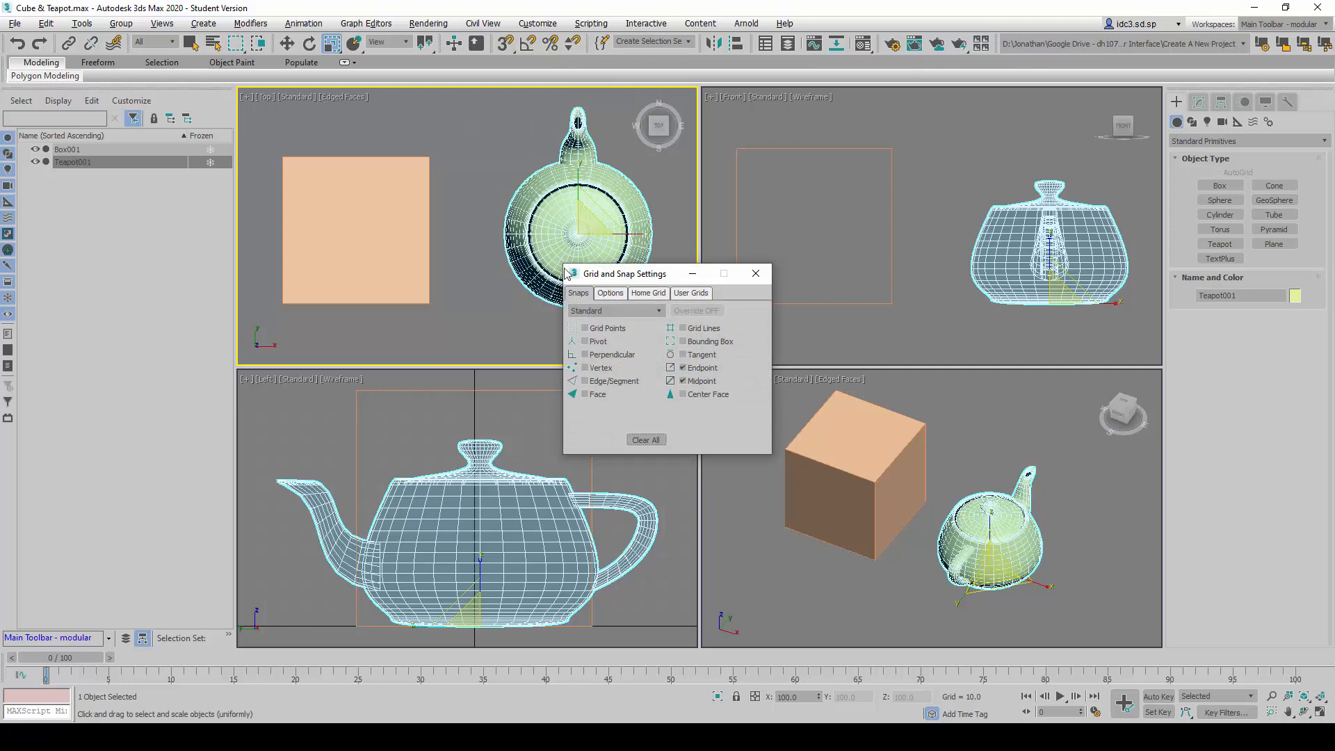
pyautogui.click(688, 369)
pyautogui.click(698, 367)
pyautogui.click(694, 382)
pyautogui.click(682, 368)
pyautogui.click(683, 381)
pyautogui.click(755, 274)
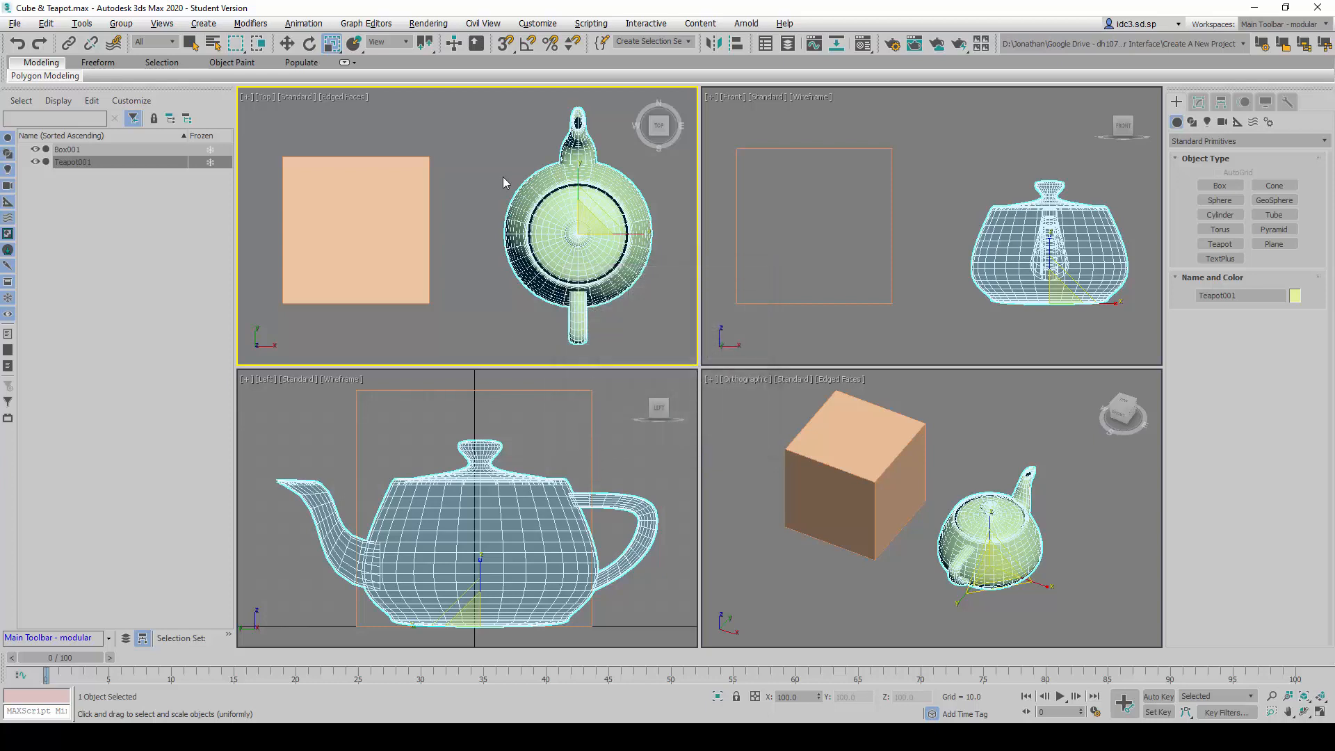
# Turn on object snapping, deselect the teapot and activate the Move tool.
pyautogui.click(498, 39)
pyautogui.click(484, 178)
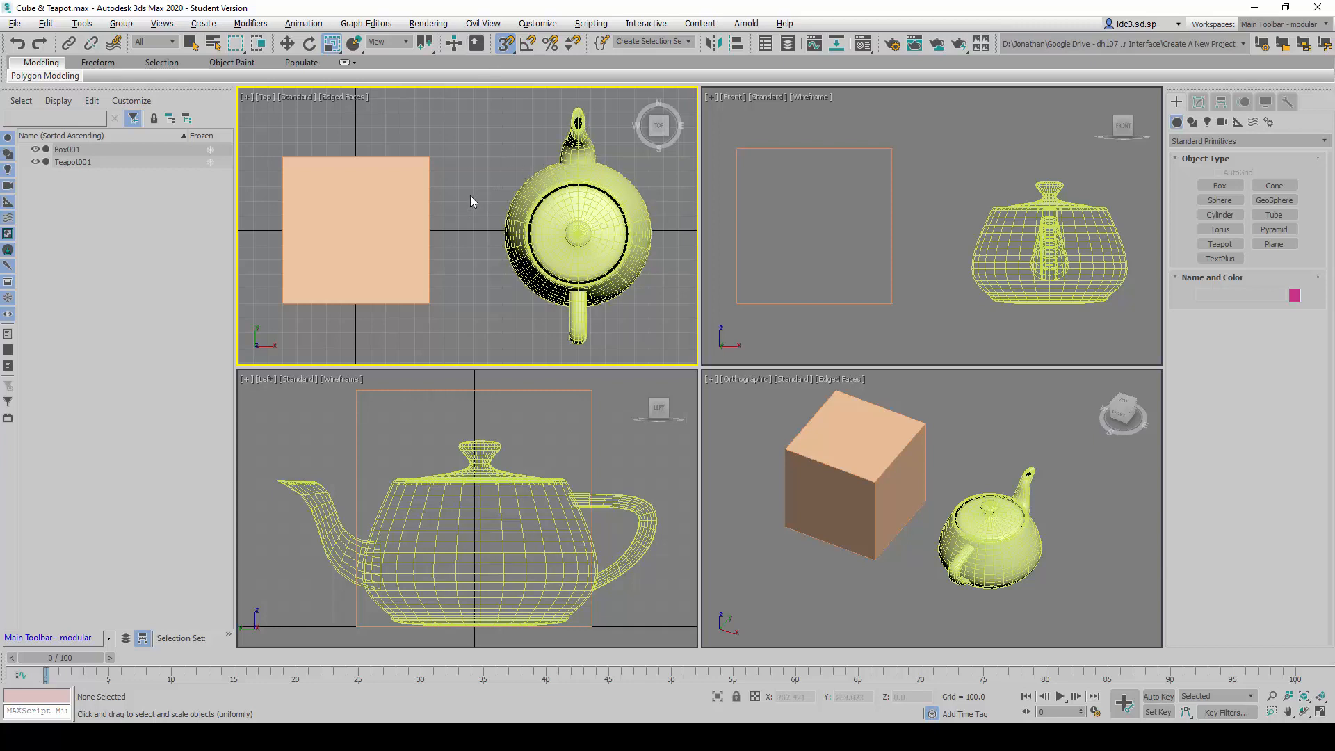
pyautogui.click(287, 45)
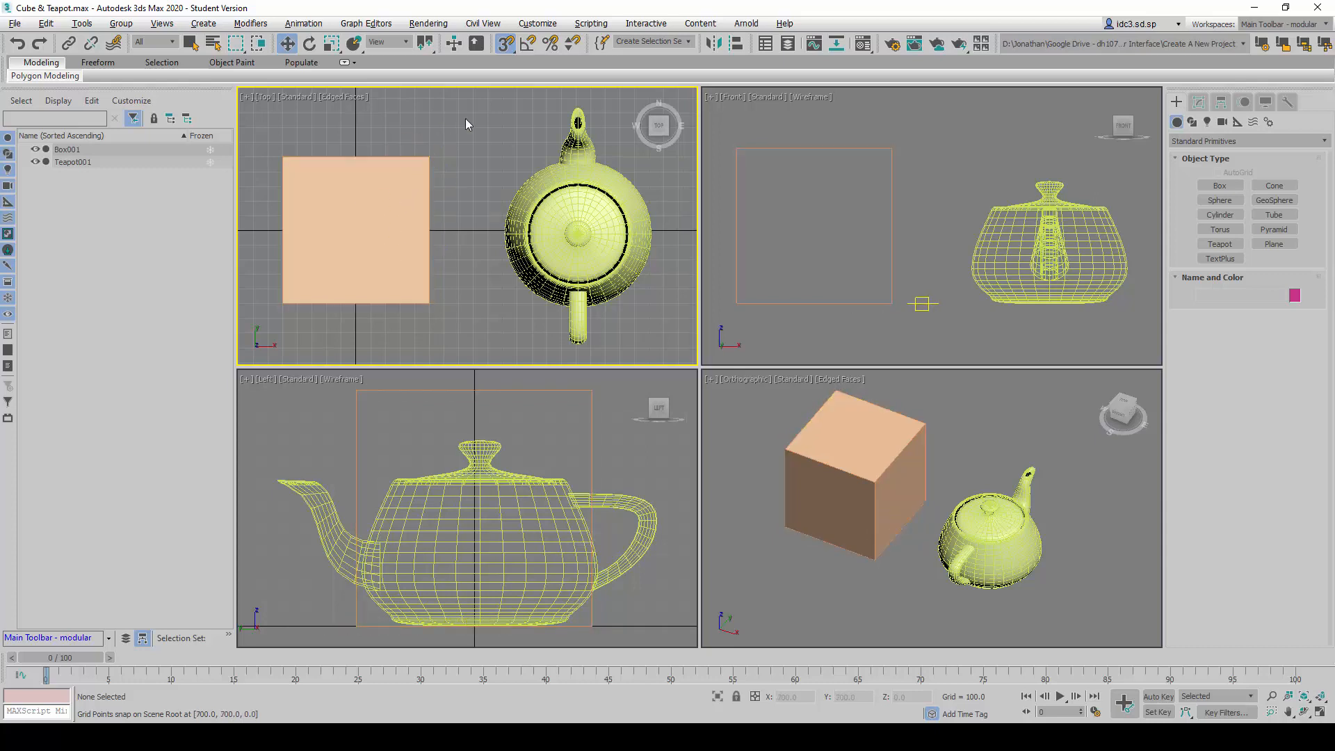
# Enable the Endpoint snap and try moving the box by its upper-right corner towards the teapot in the Top viewport.
pyautogui.rightClick(506, 45)
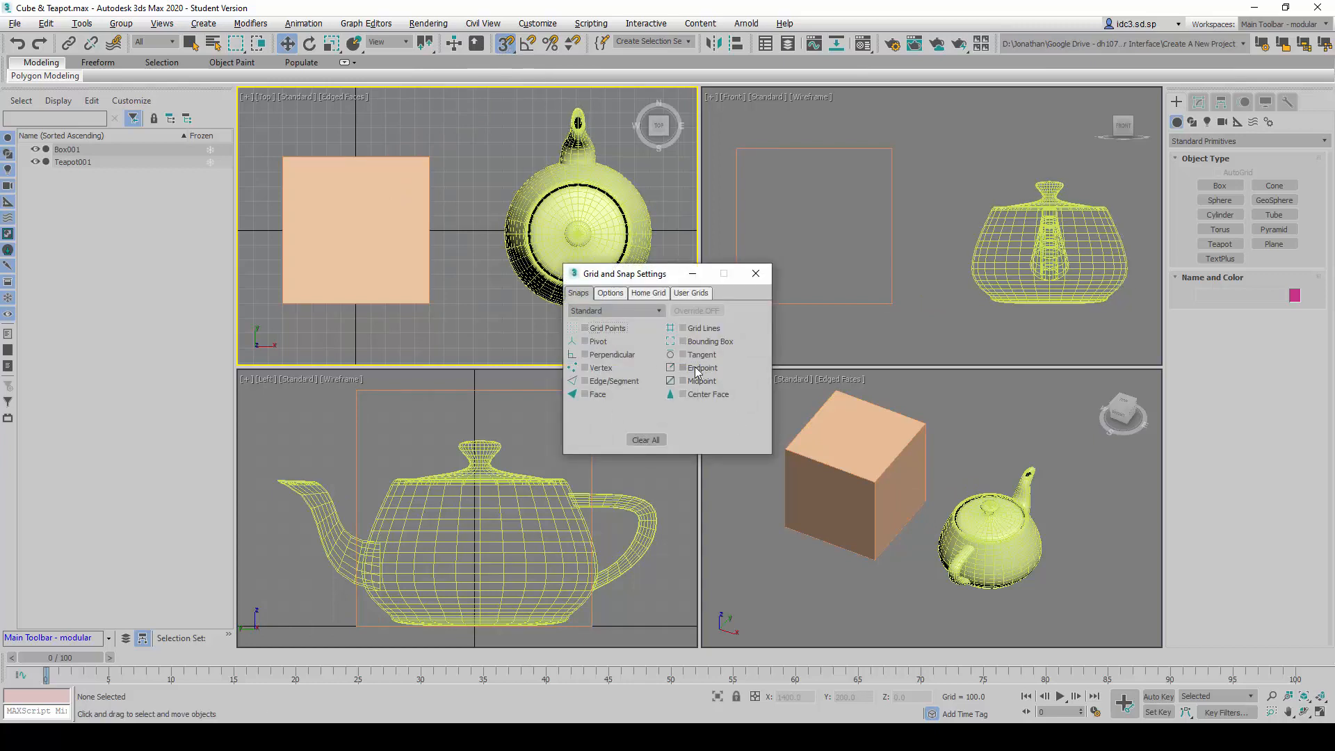
pyautogui.click(754, 278)
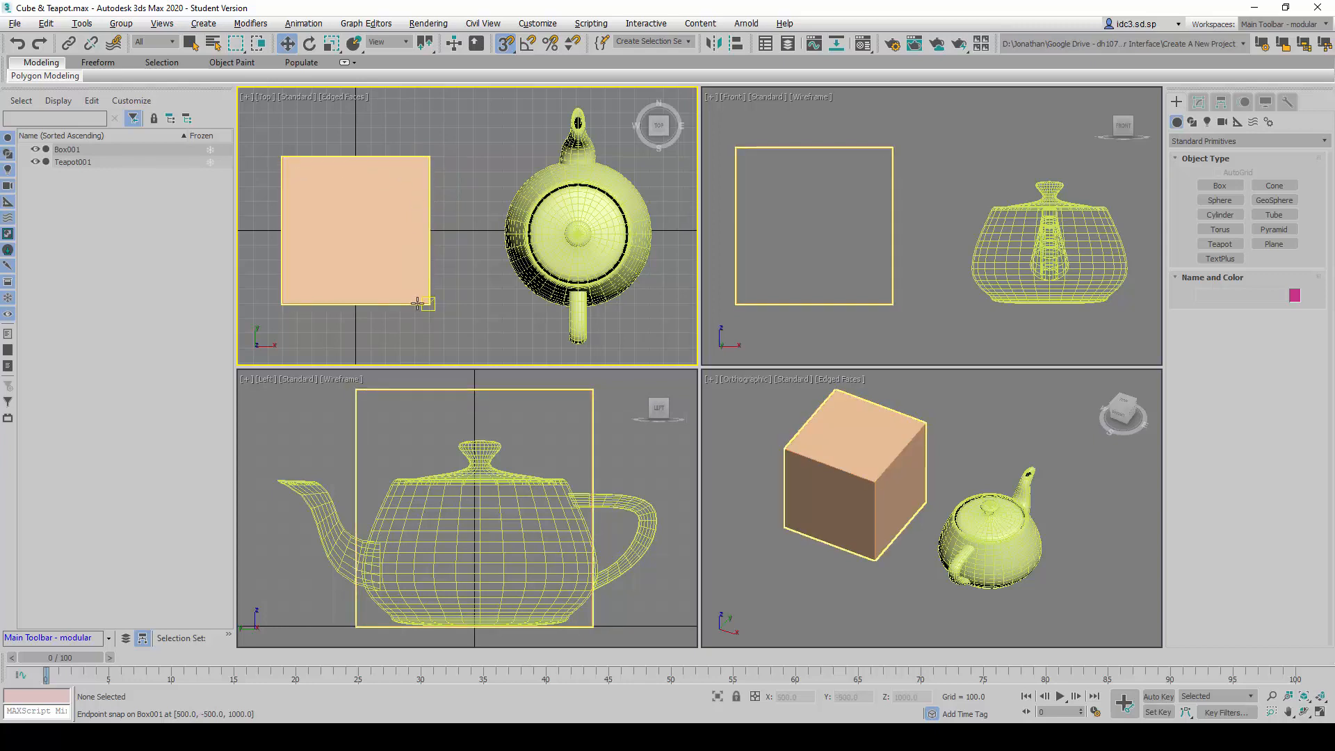
pyautogui.click(429, 158)
pyautogui.moveTo(431, 161); pyautogui.dragTo(502, 247)
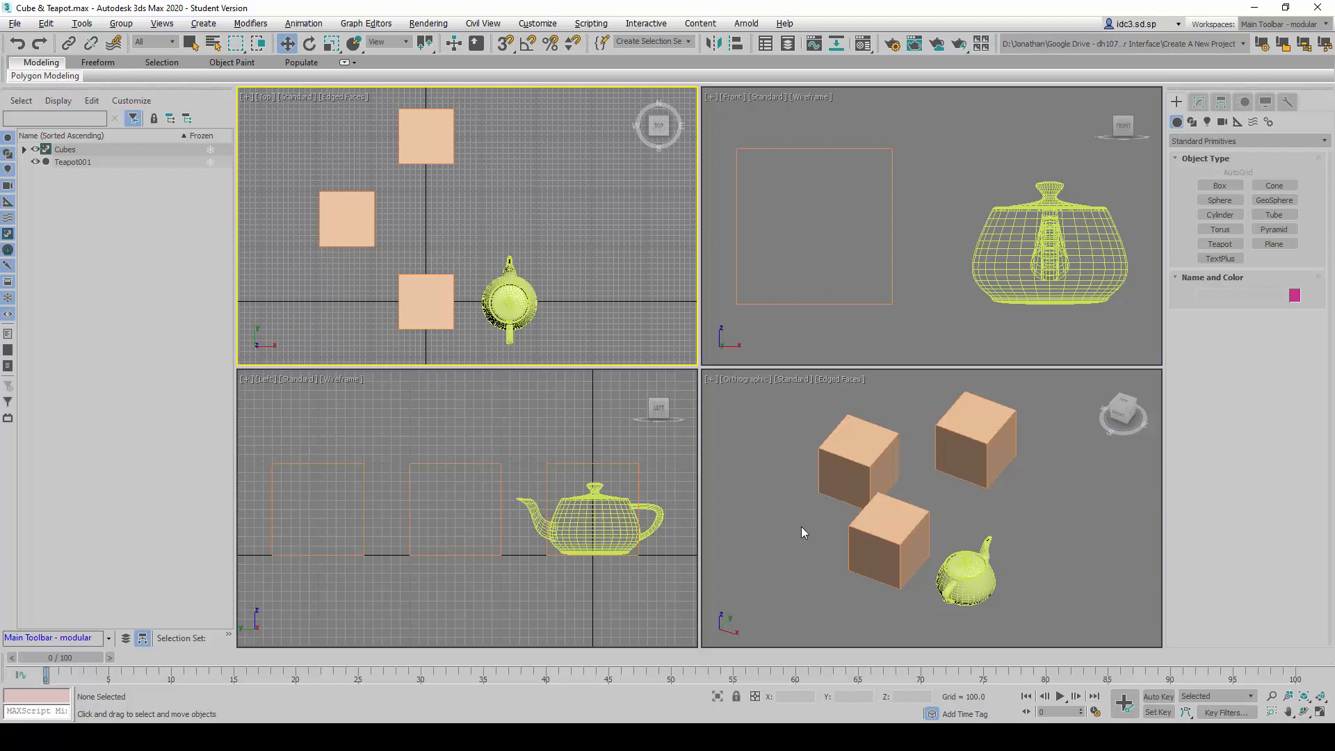
# Select the teapot, examine its X, Y and Z coordinate values, and deselect it.
pyautogui.click(980, 574)
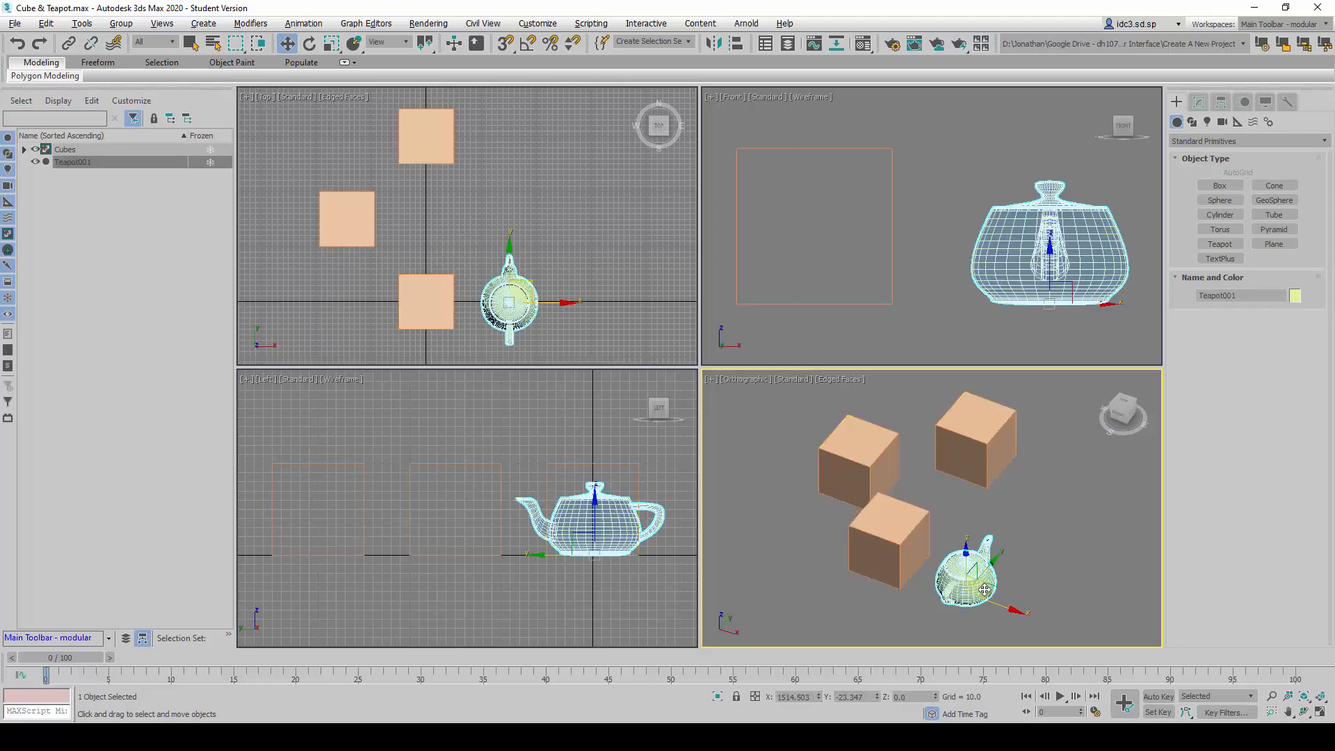
pyautogui.doubleClick(797, 697)
pyautogui.doubleClick(857, 696)
pyautogui.doubleClick(901, 697)
pyautogui.click(871, 623)
pyautogui.click(615, 307)
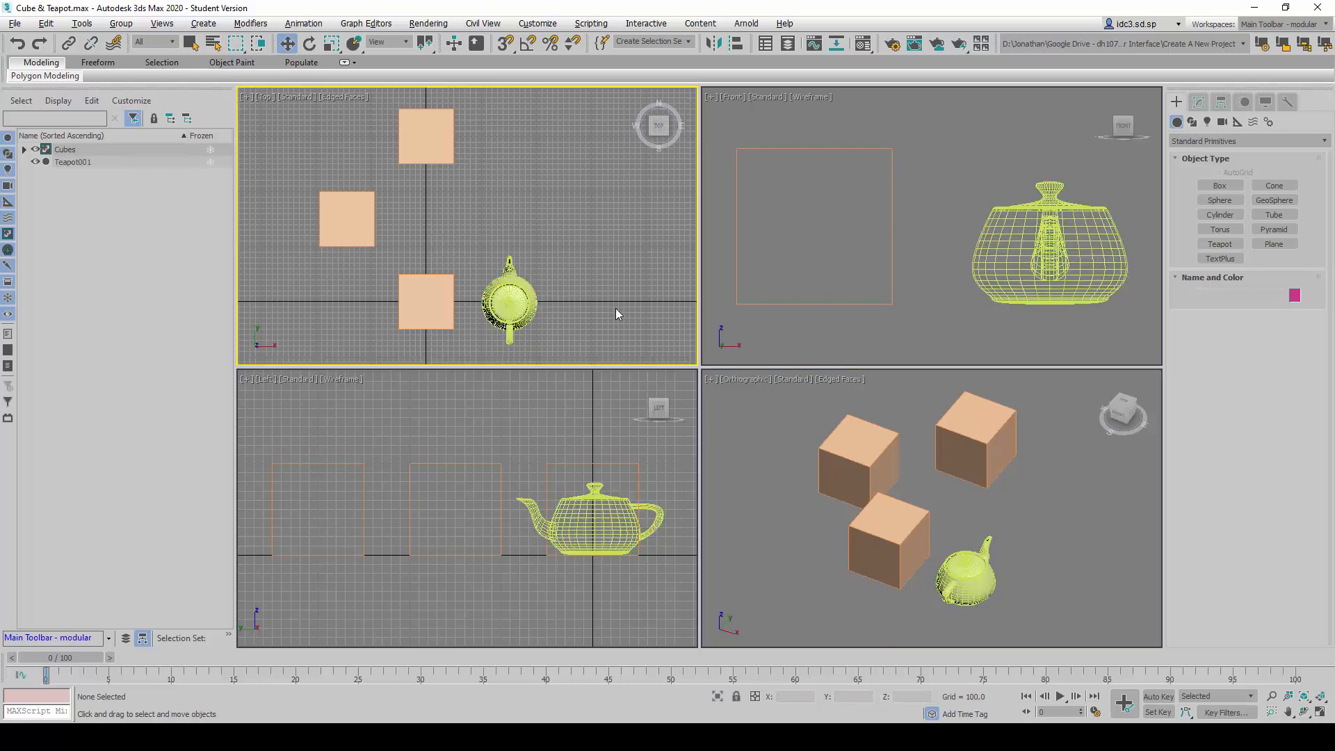
# Select the Cubes group, check its X, Y and Z coordinates, and deselect it in the Orthographic viewport.
pyautogui.click(441, 149)
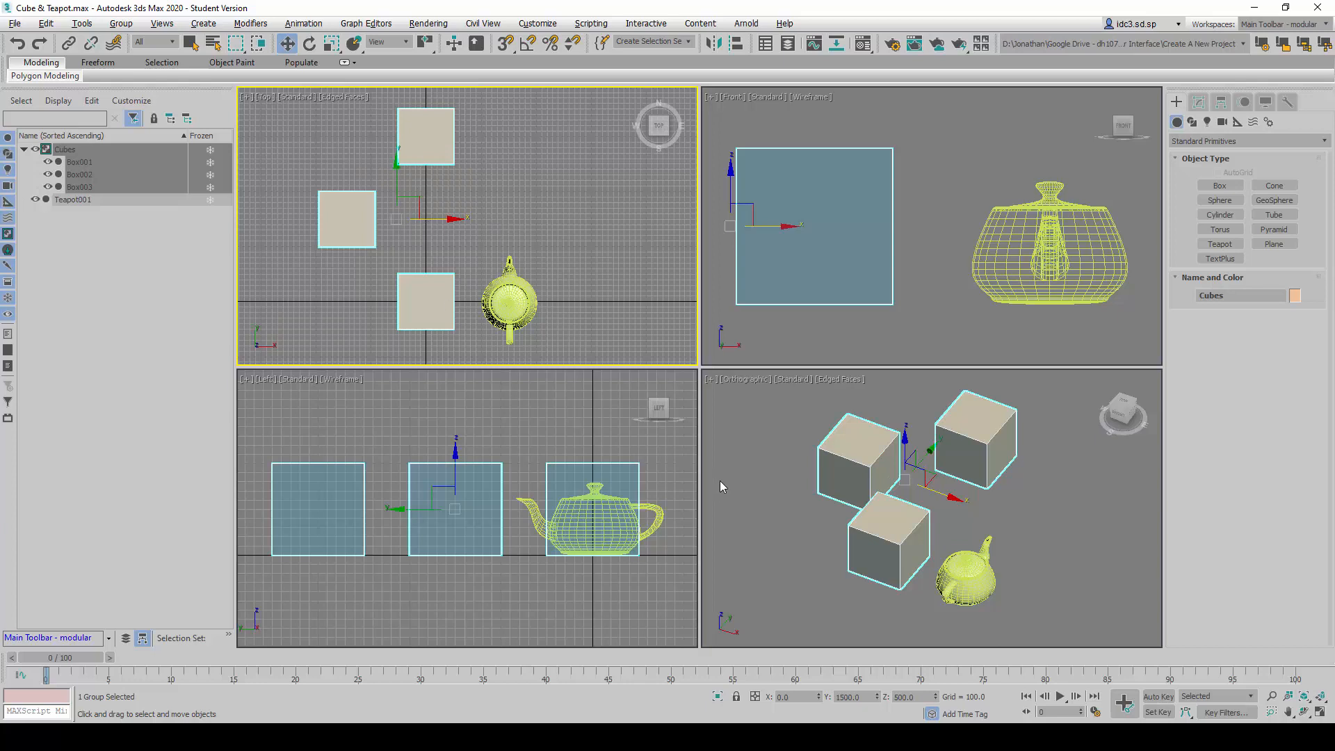
pyautogui.click(782, 697)
pyautogui.doubleClick(853, 697)
pyautogui.click(919, 697)
pyautogui.doubleClick(906, 697)
pyautogui.moveTo(866, 697); pyautogui.dragTo(827, 696)
pyautogui.doubleClick(907, 697)
pyautogui.click(774, 459)
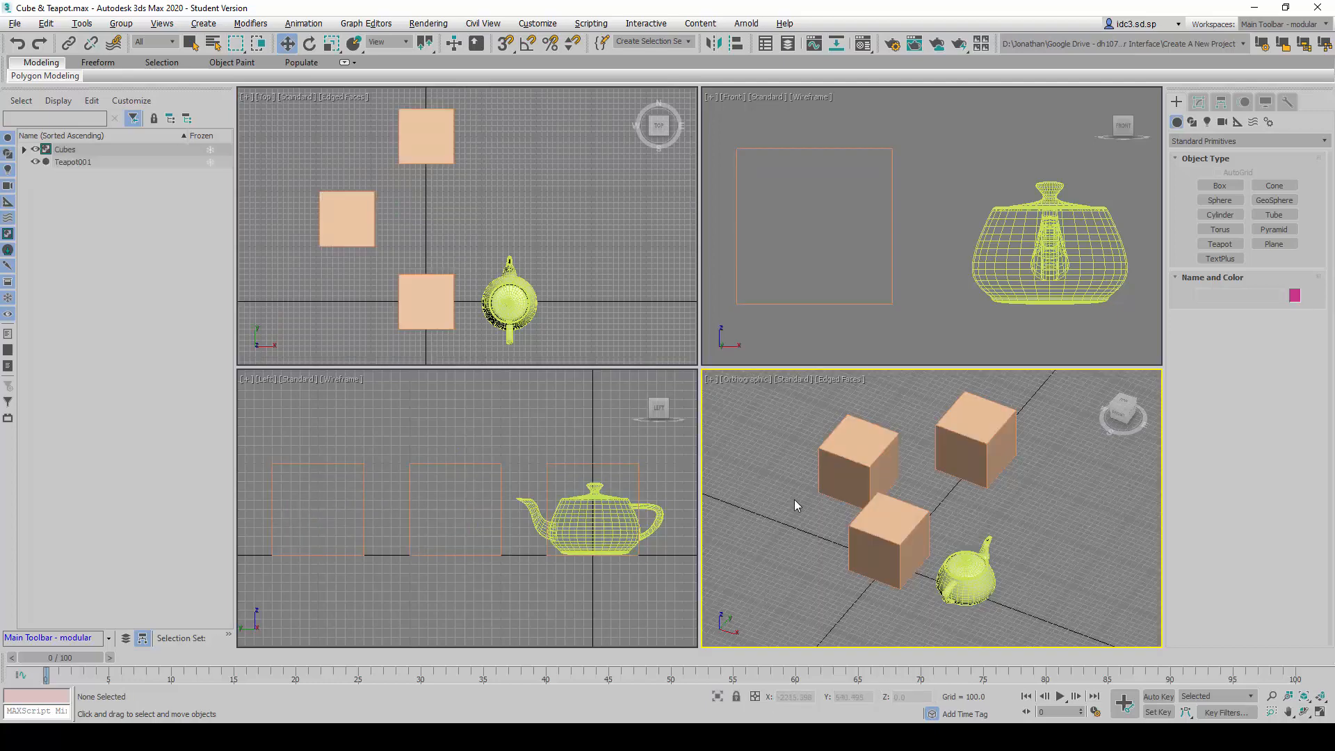
# Select the Cubes group in the Top viewport and make the Orthographic viewport active with the group still selected.
pyautogui.click(455, 299)
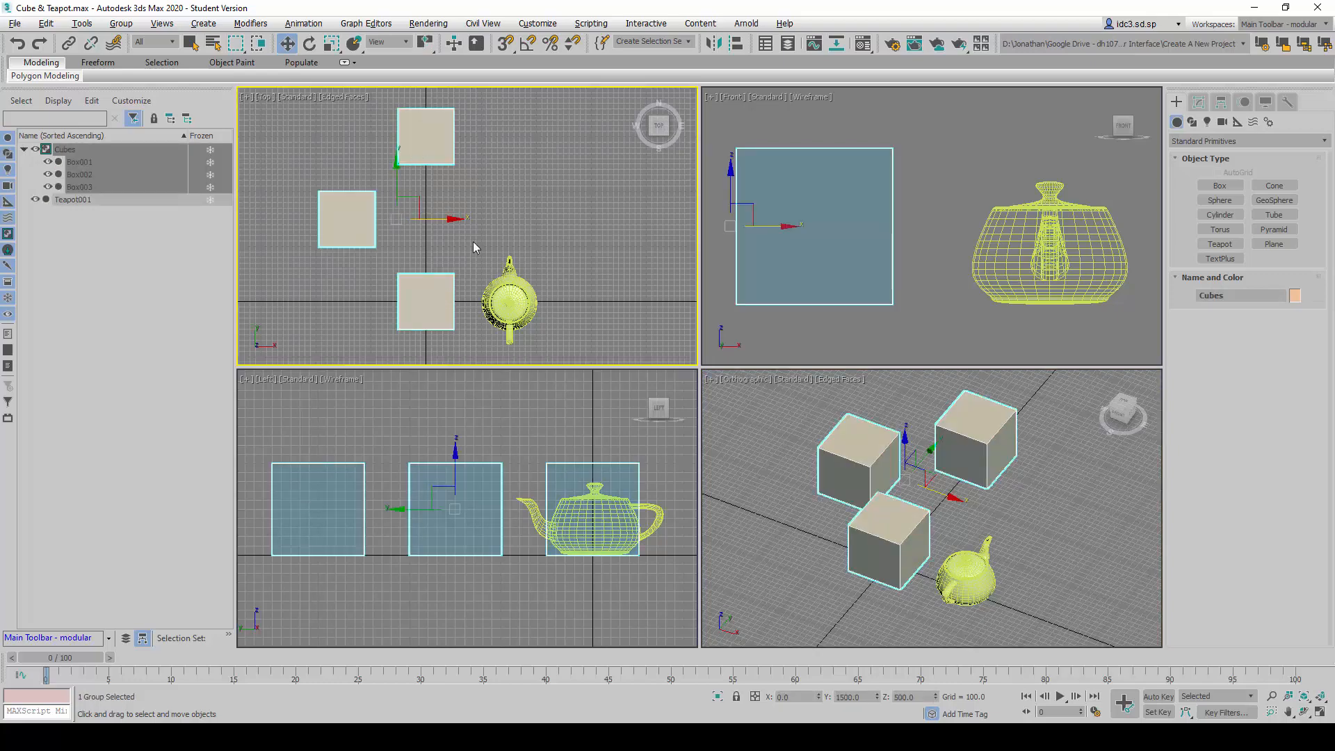
pyautogui.moveTo(384, 138)
pyautogui.mouseDown()
pyautogui.moveTo(379, 224)
pyautogui.moveTo(425, 235)
pyautogui.moveTo(479, 224)
pyautogui.moveTo(420, 176)
pyautogui.moveTo(404, 131)
pyautogui.mouseUp()
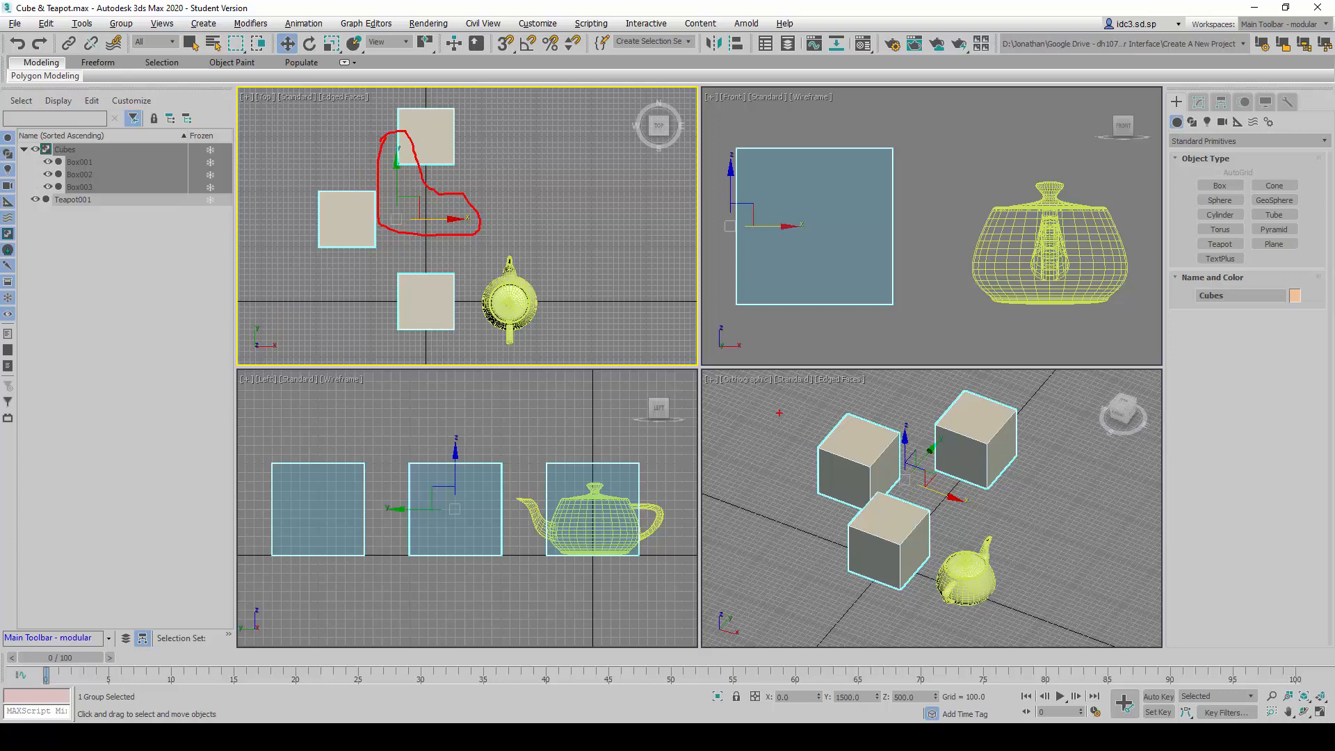
pyautogui.moveTo(904, 409)
pyautogui.mouseDown()
pyautogui.moveTo(876, 478)
pyautogui.moveTo(975, 517)
pyautogui.moveTo(951, 472)
pyautogui.mouseUp()
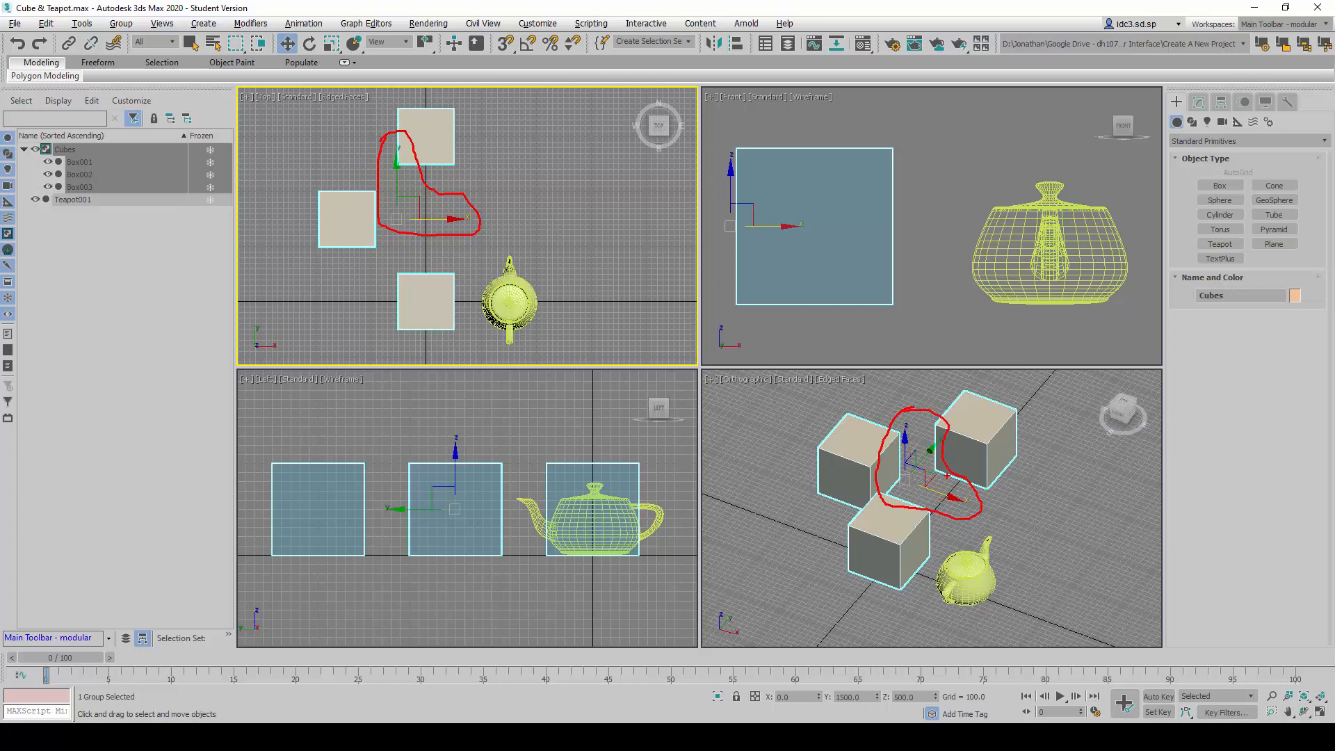
pyautogui.press('Escape')
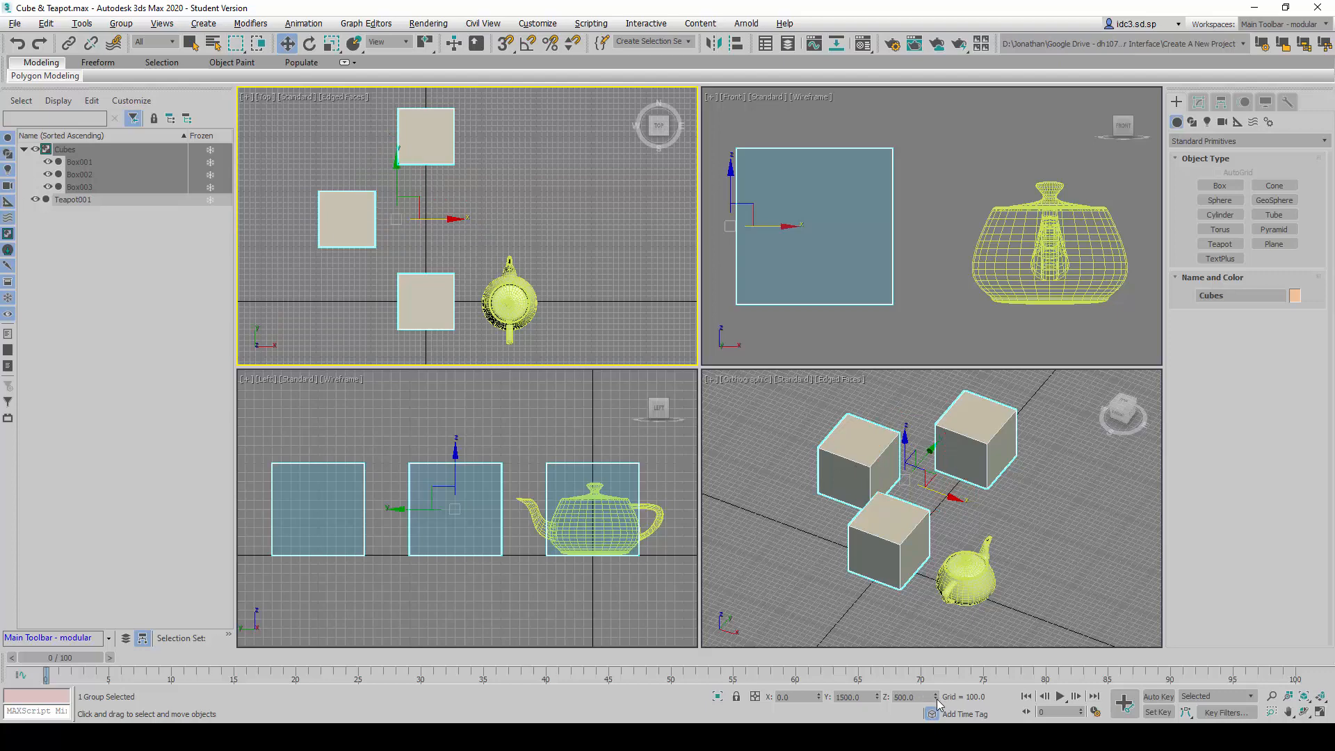
pyautogui.moveTo(936, 702); pyautogui.dragTo(877, 667)
pyautogui.moveTo(819, 698); pyautogui.dragTo(783, 712)
pyautogui.rightClick(803, 581)
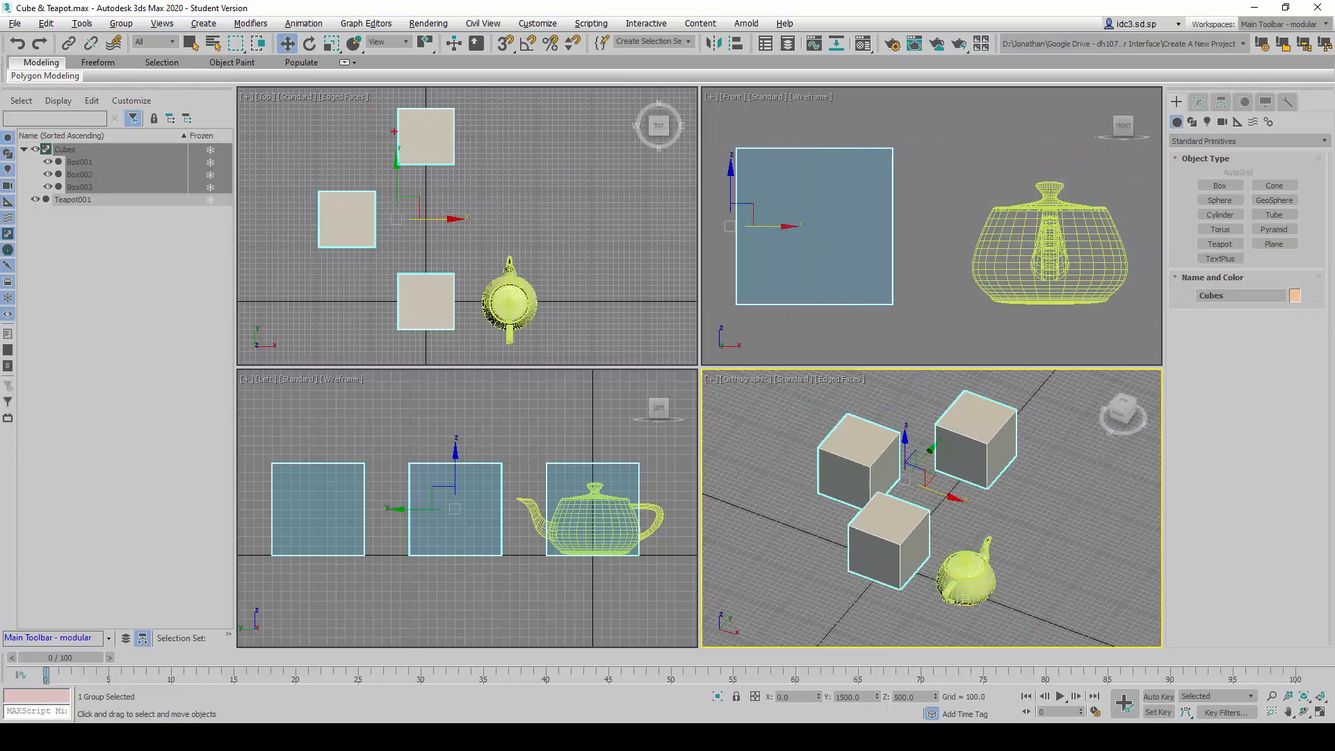
pyautogui.moveTo(394, 132)
pyautogui.mouseDown()
pyautogui.moveTo(374, 194)
pyautogui.moveTo(451, 239)
pyautogui.moveTo(493, 220)
pyautogui.moveTo(418, 139)
pyautogui.mouseUp()
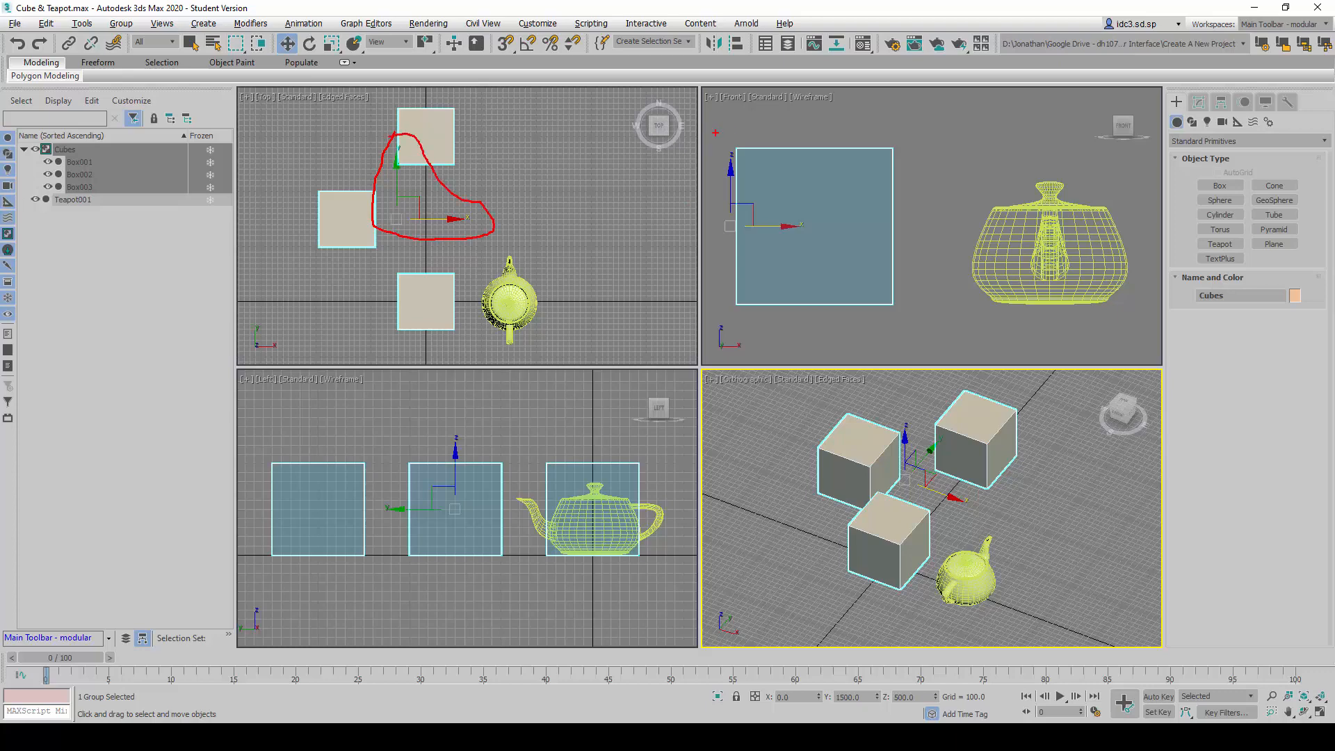
pyautogui.moveTo(734, 137)
pyautogui.mouseDown()
pyautogui.moveTo(714, 151)
pyautogui.moveTo(707, 234)
pyautogui.moveTo(768, 250)
pyautogui.moveTo(805, 224)
pyautogui.moveTo(735, 139)
pyautogui.mouseUp()
pyautogui.moveTo(437, 417)
pyautogui.mouseDown()
pyautogui.moveTo(376, 524)
pyautogui.moveTo(472, 534)
pyautogui.moveTo(488, 421)
pyautogui.moveTo(425, 420)
pyautogui.mouseUp()
pyautogui.moveTo(887, 413)
pyautogui.mouseDown()
pyautogui.moveTo(965, 531)
pyautogui.moveTo(982, 422)
pyautogui.moveTo(897, 404)
pyautogui.mouseUp()
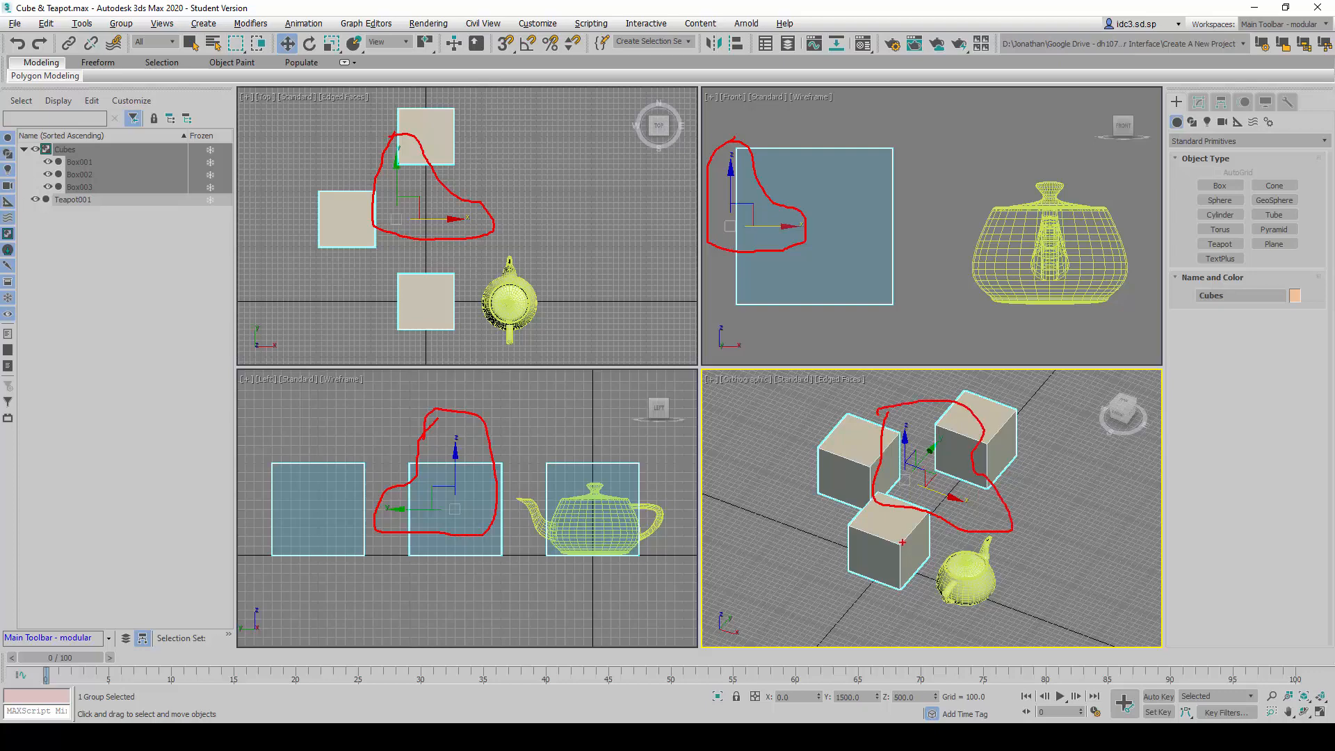
pyautogui.press('Escape')
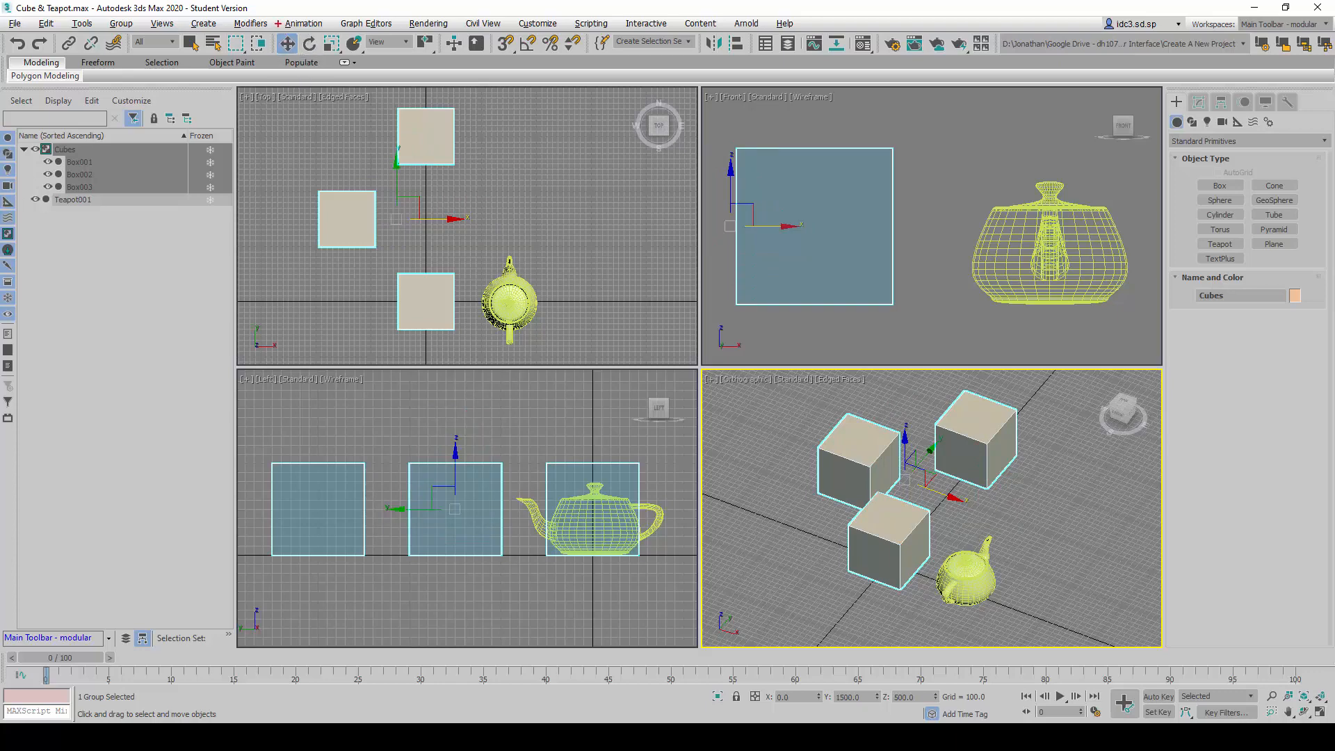
pyautogui.keyDown('ctrl'); pyautogui.moveTo(269, 22); pyautogui.dragTo(309, 60); pyautogui.keyUp('ctrl')
pyautogui.press('Escape')
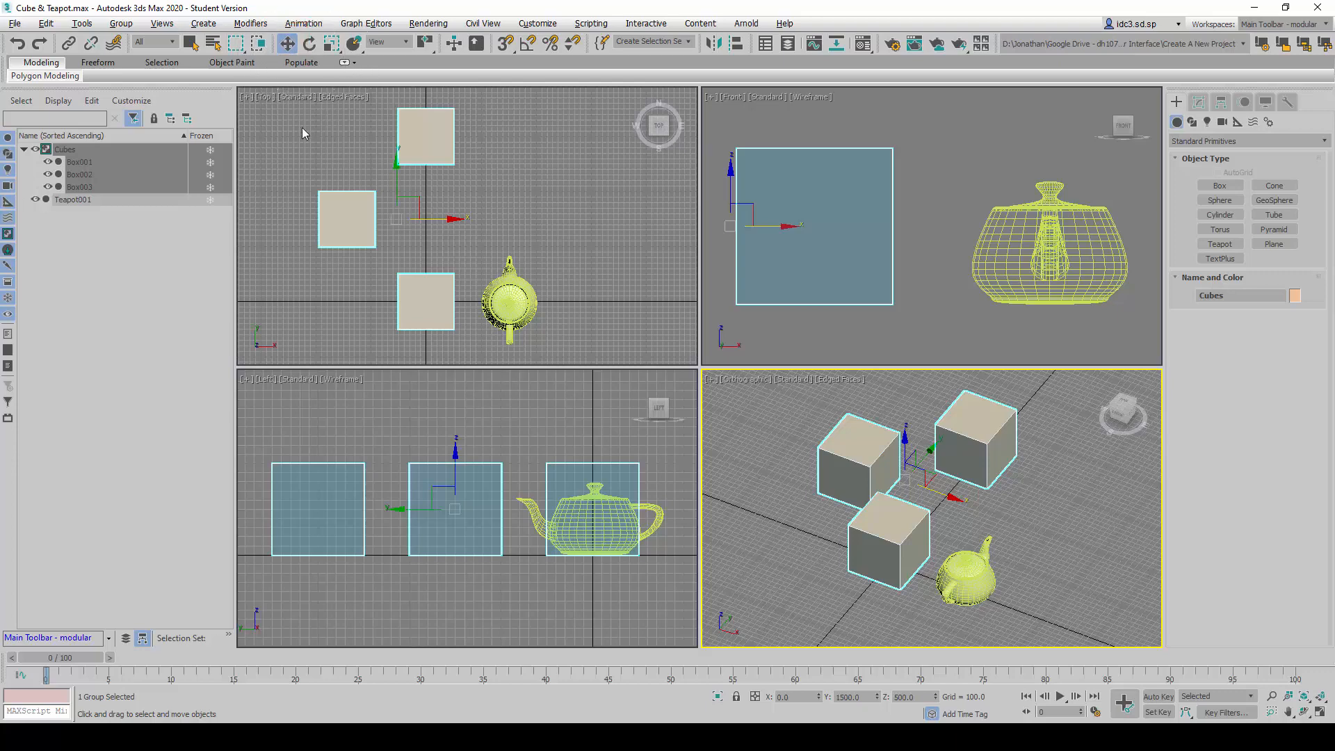
# Open the Move Transform Type-In for the Cubes group and place the dialog over the middle of the viewports.
pyautogui.rightClick(289, 47)
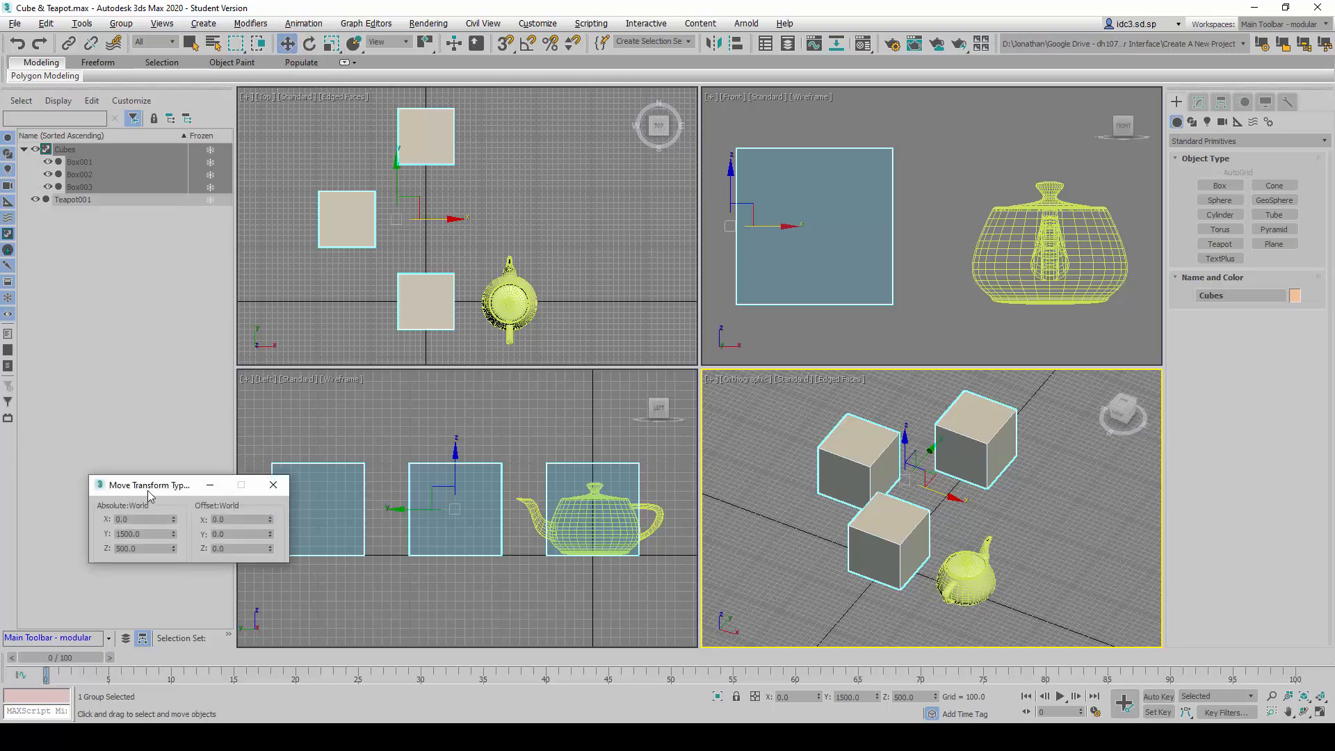
pyautogui.moveTo(144, 488); pyautogui.dragTo(639, 259)
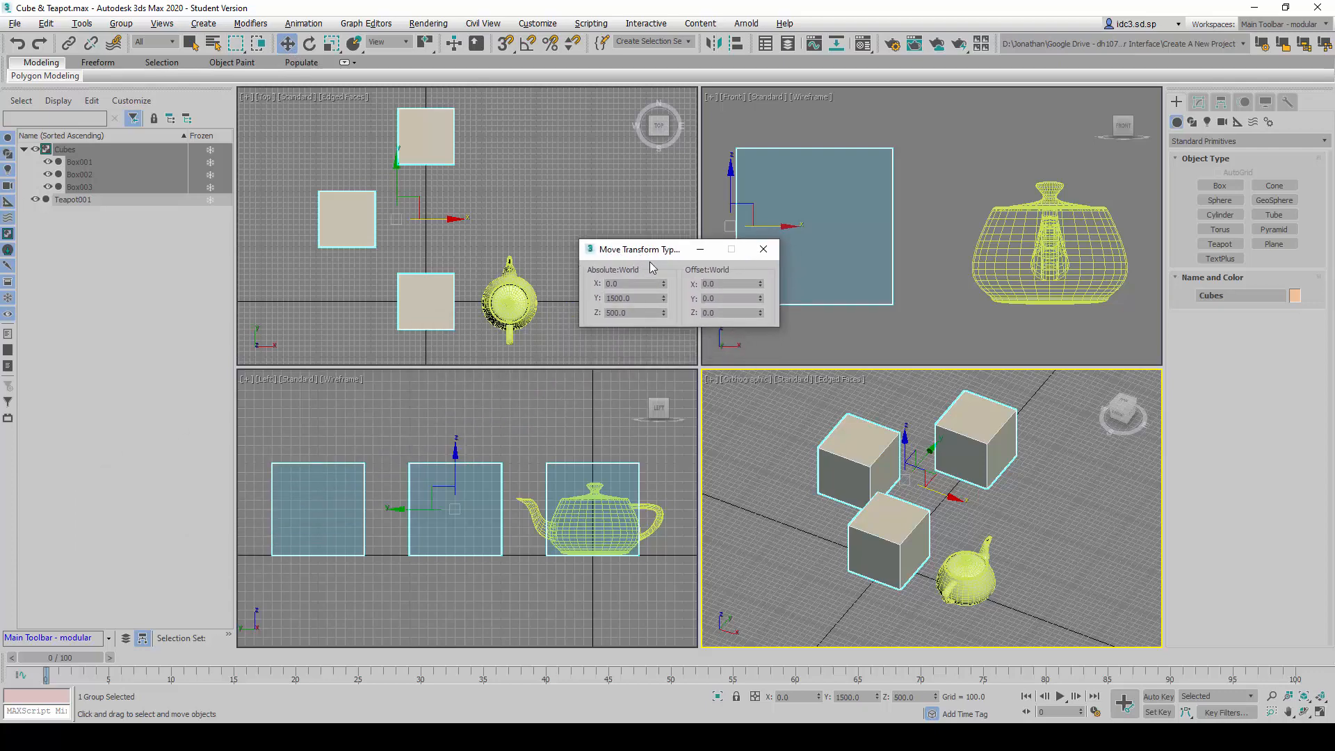
pyautogui.moveTo(642, 251)
pyautogui.mouseDown()
pyautogui.moveTo(644, 350)
pyautogui.moveTo(680, 363)
pyautogui.mouseUp()
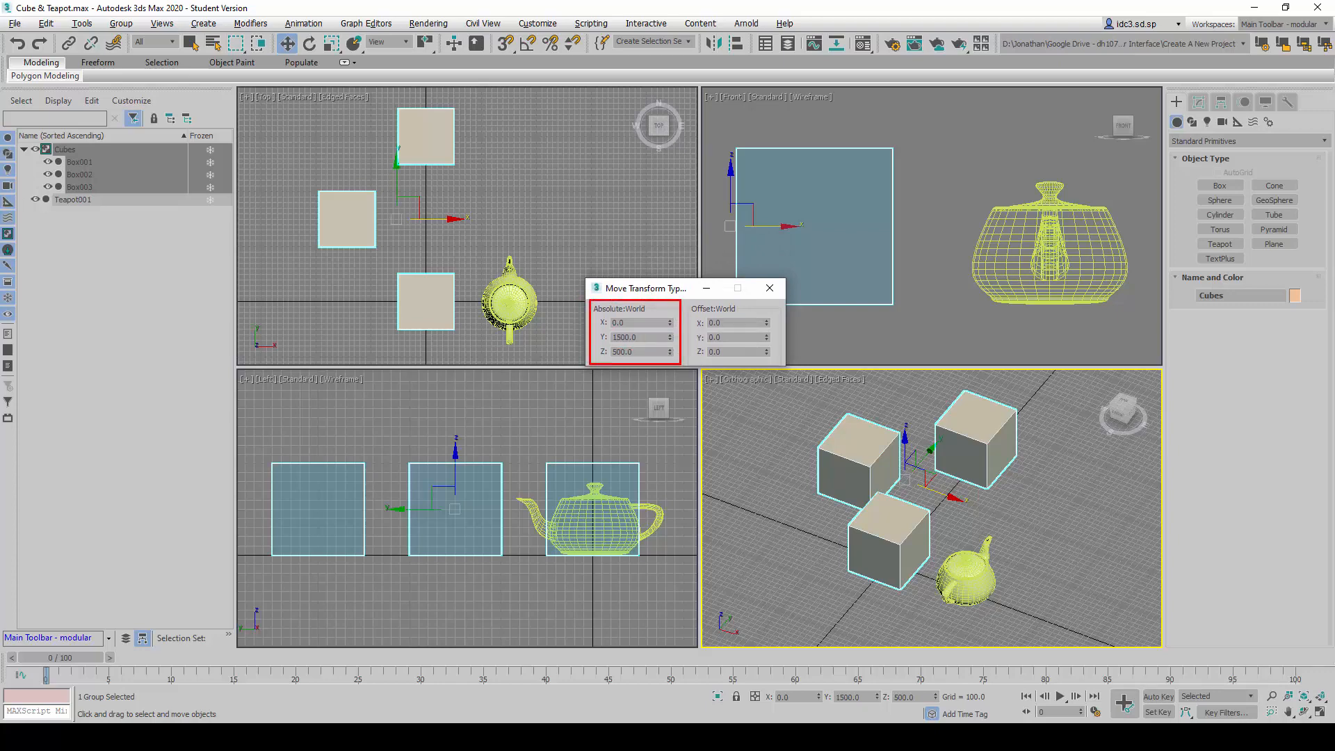
pyautogui.keyDown('ctrl'); pyautogui.moveTo(763, 674); pyautogui.dragTo(958, 711); pyautogui.keyUp('ctrl')
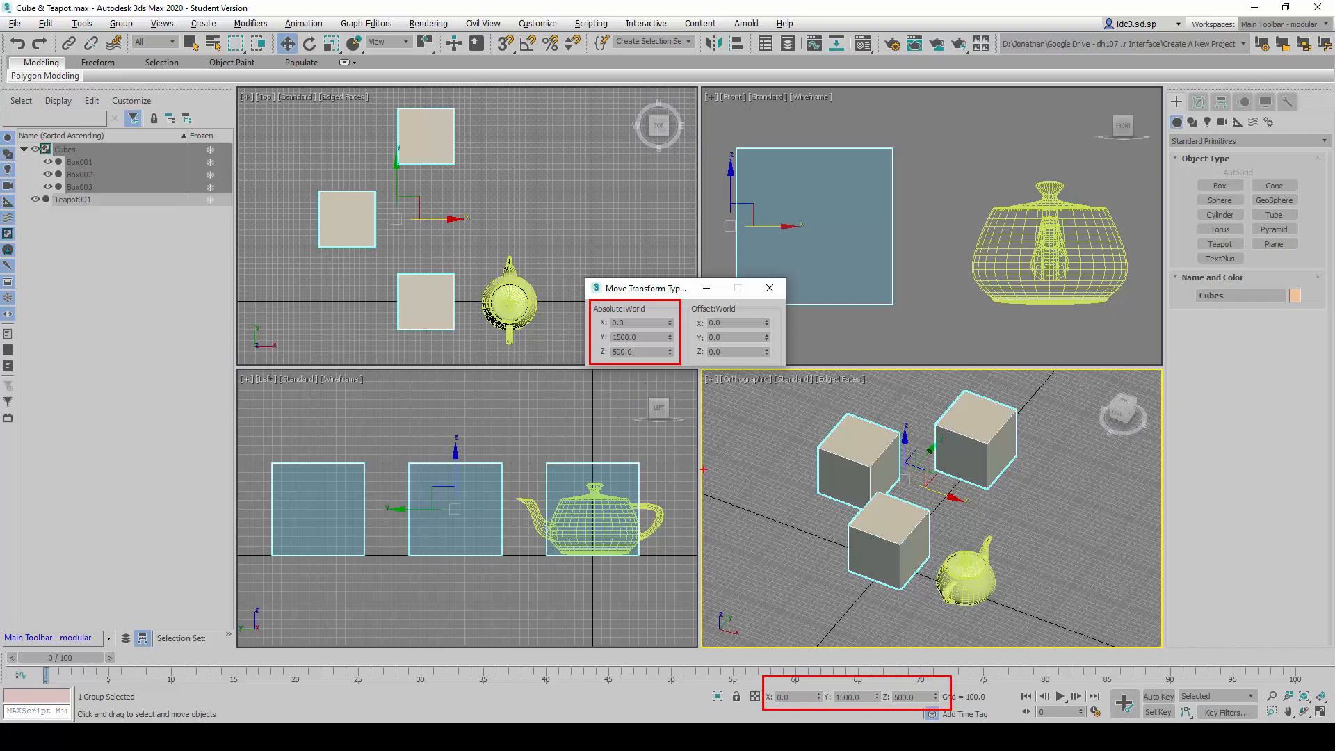
pyautogui.moveTo(641, 385); pyautogui.dragTo(673, 478)
pyautogui.moveTo(743, 628)
pyautogui.mouseDown()
pyautogui.moveTo(762, 663)
pyautogui.moveTo(766, 643)
pyautogui.mouseUp()
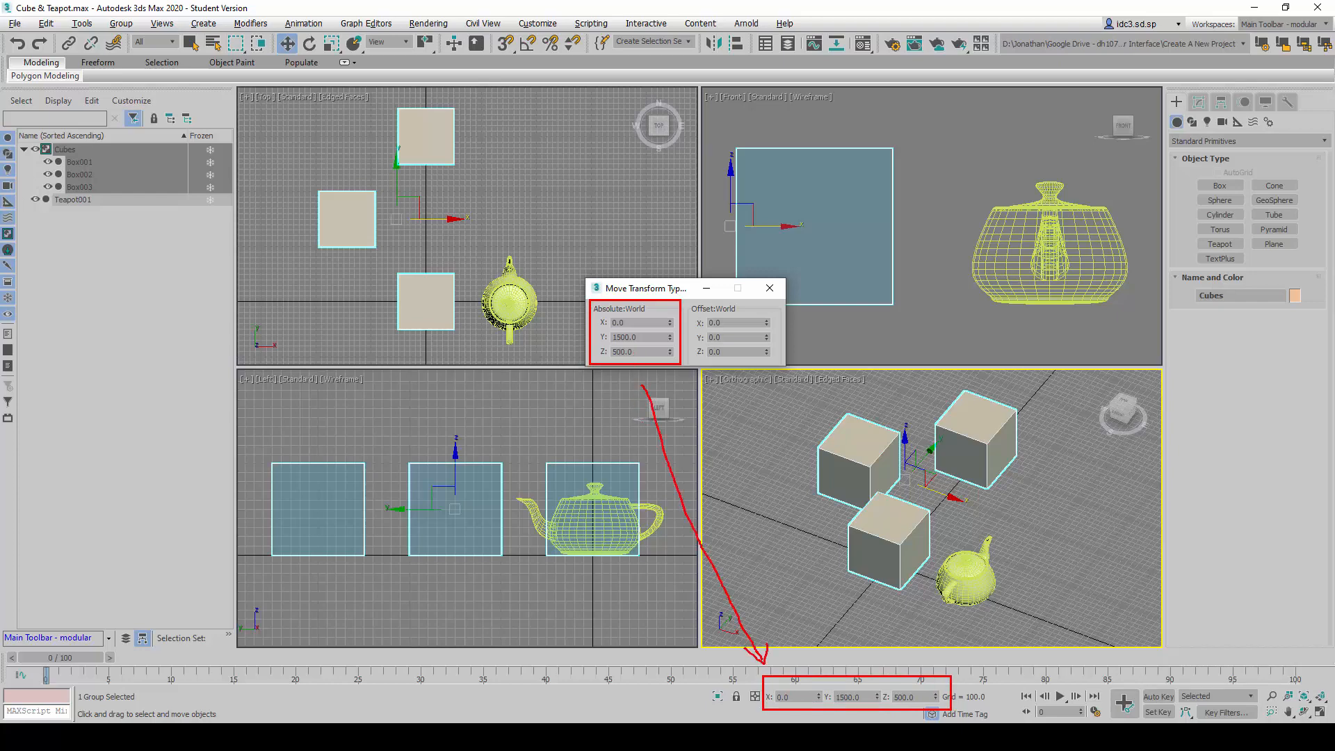
pyautogui.moveTo(638, 379)
pyautogui.mouseDown()
pyautogui.moveTo(640, 417)
pyautogui.moveTo(679, 409)
pyautogui.mouseUp()
pyautogui.press('e')
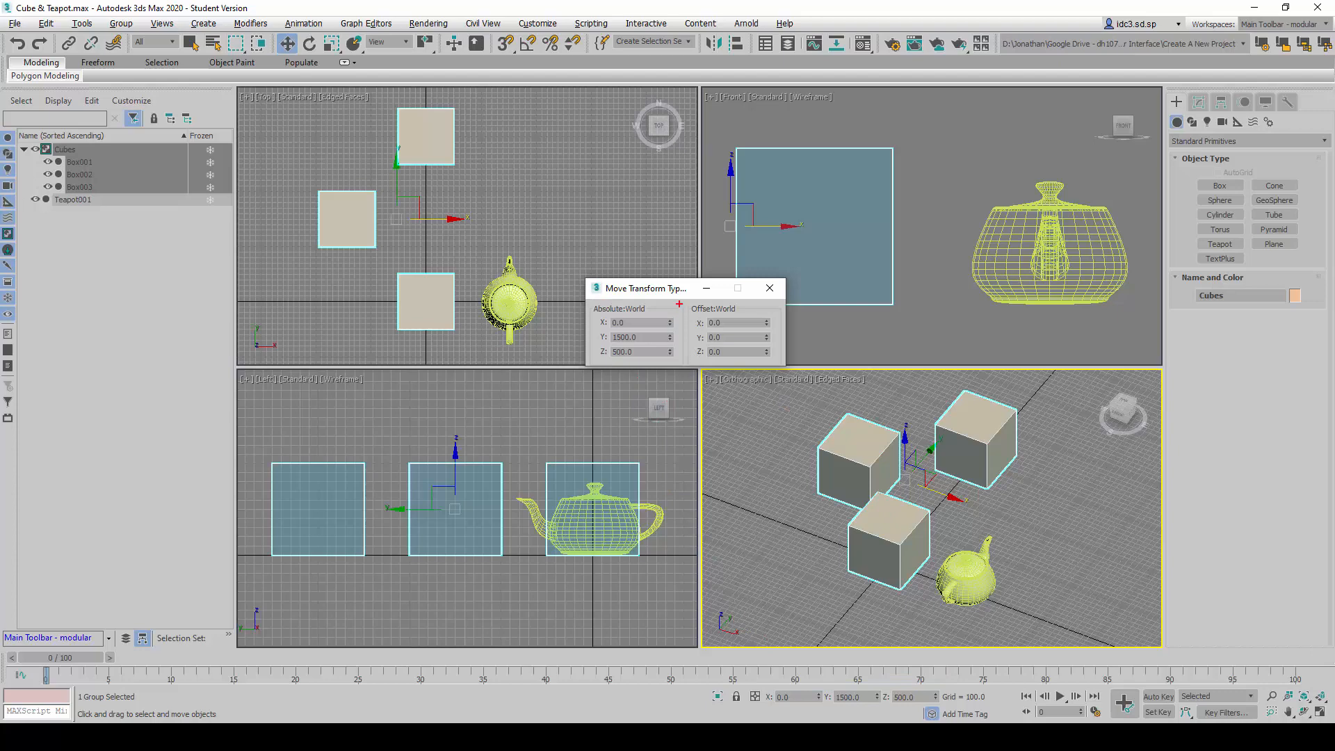
pyautogui.moveTo(681, 301); pyautogui.dragTo(779, 367)
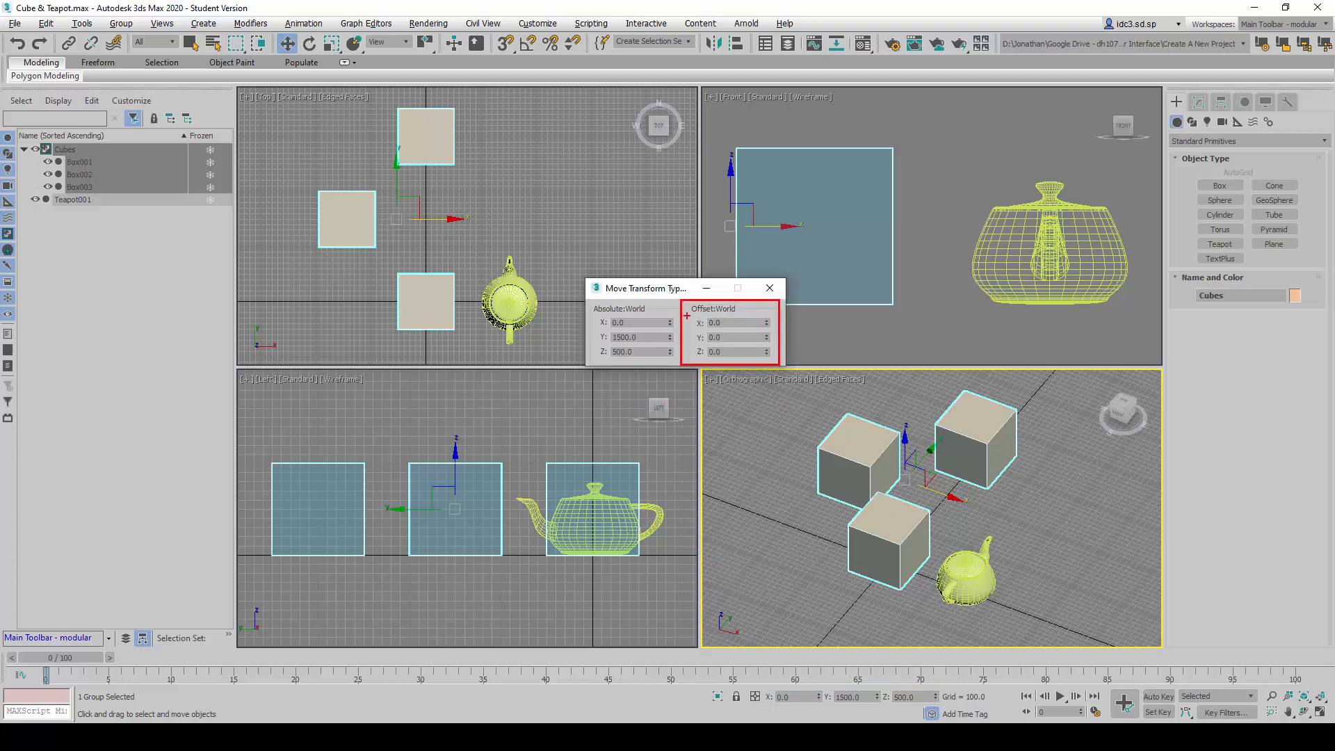
pyautogui.moveTo(690, 299)
pyautogui.mouseDown()
pyautogui.moveTo(730, 318)
pyautogui.moveTo(757, 306)
pyautogui.moveTo(698, 296)
pyautogui.mouseUp()
pyautogui.press('Escape')
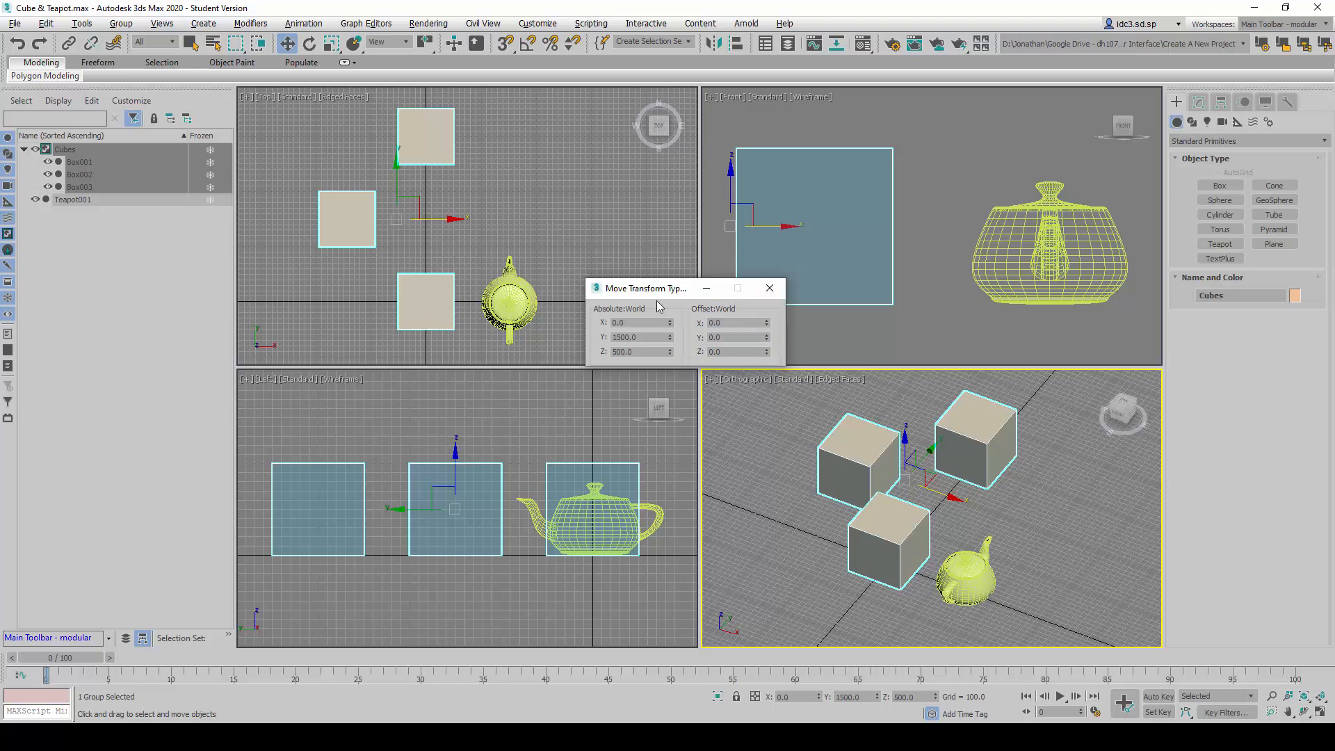
# With the Top viewport active, try offsetting the Cubes group about 1010 along X, and undo the move.
pyautogui.moveTo(655, 290); pyautogui.dragTo(666, 314)
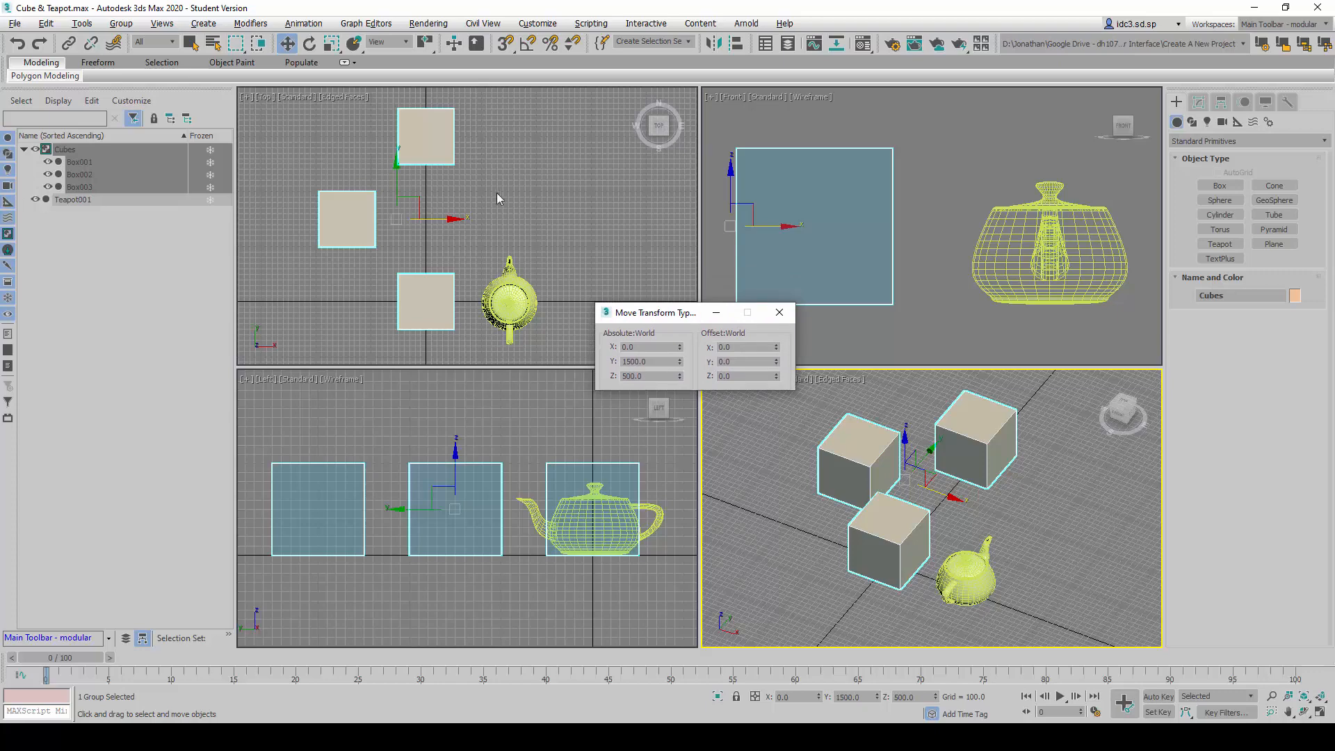
pyautogui.rightClick(573, 218)
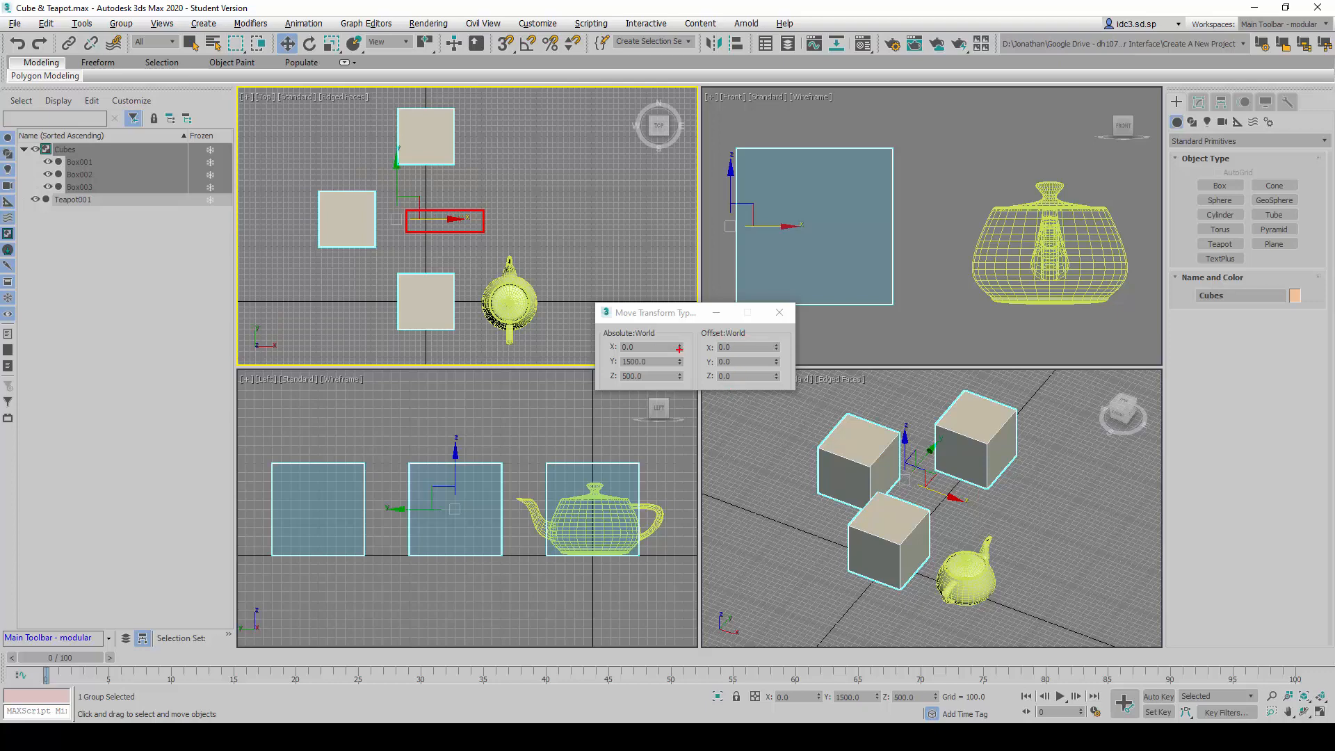
pyautogui.moveTo(498, 231)
pyautogui.mouseDown()
pyautogui.moveTo(658, 298)
pyautogui.moveTo(702, 339)
pyautogui.mouseUp()
pyautogui.press('Escape')
pyautogui.click(694, 341)
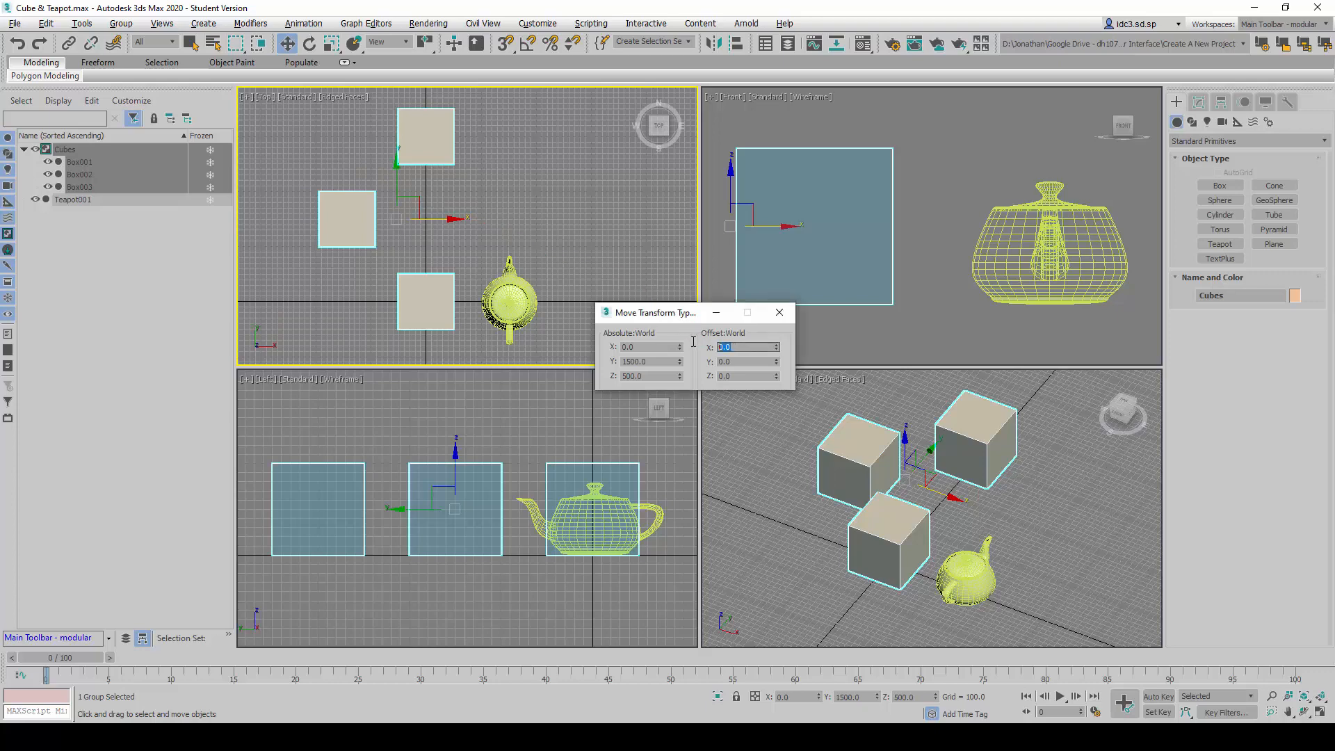
pyautogui.moveTo(777, 347); pyautogui.dragTo(709, 302)
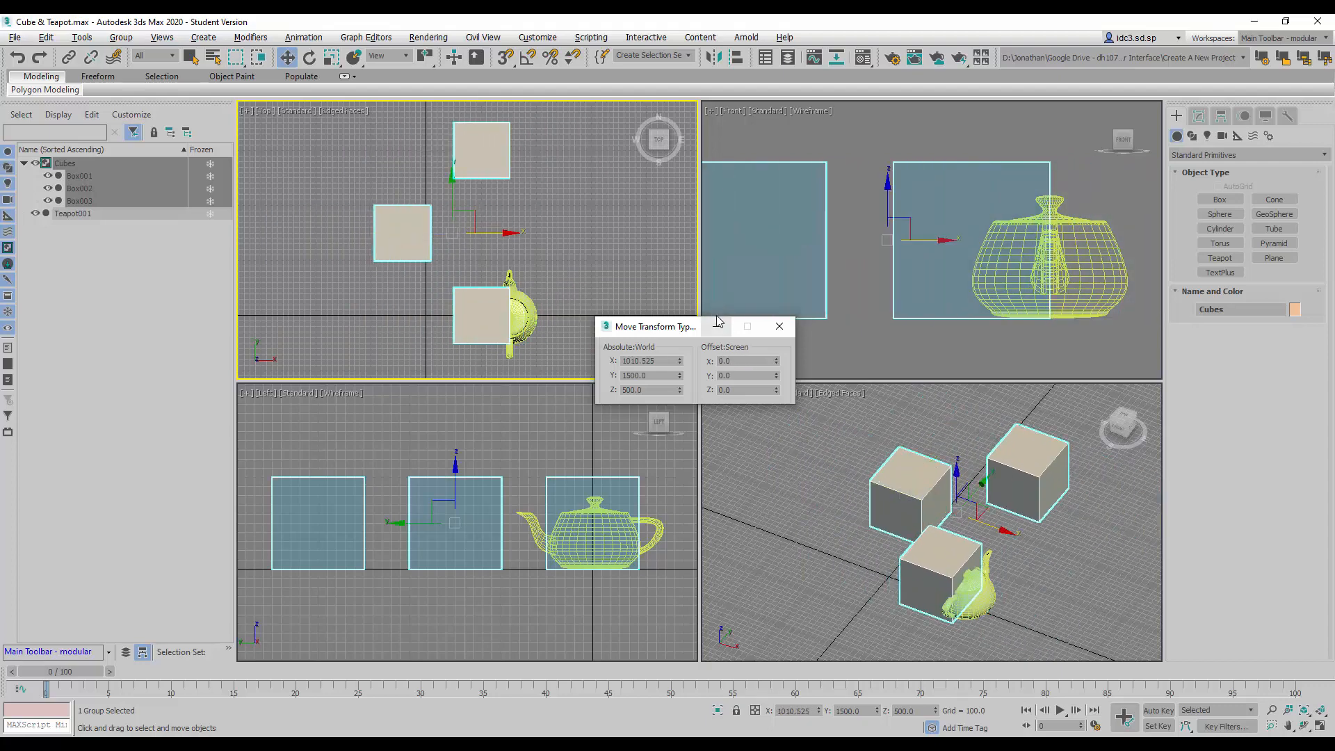
pyautogui.hotkey('ctrl', 'z')
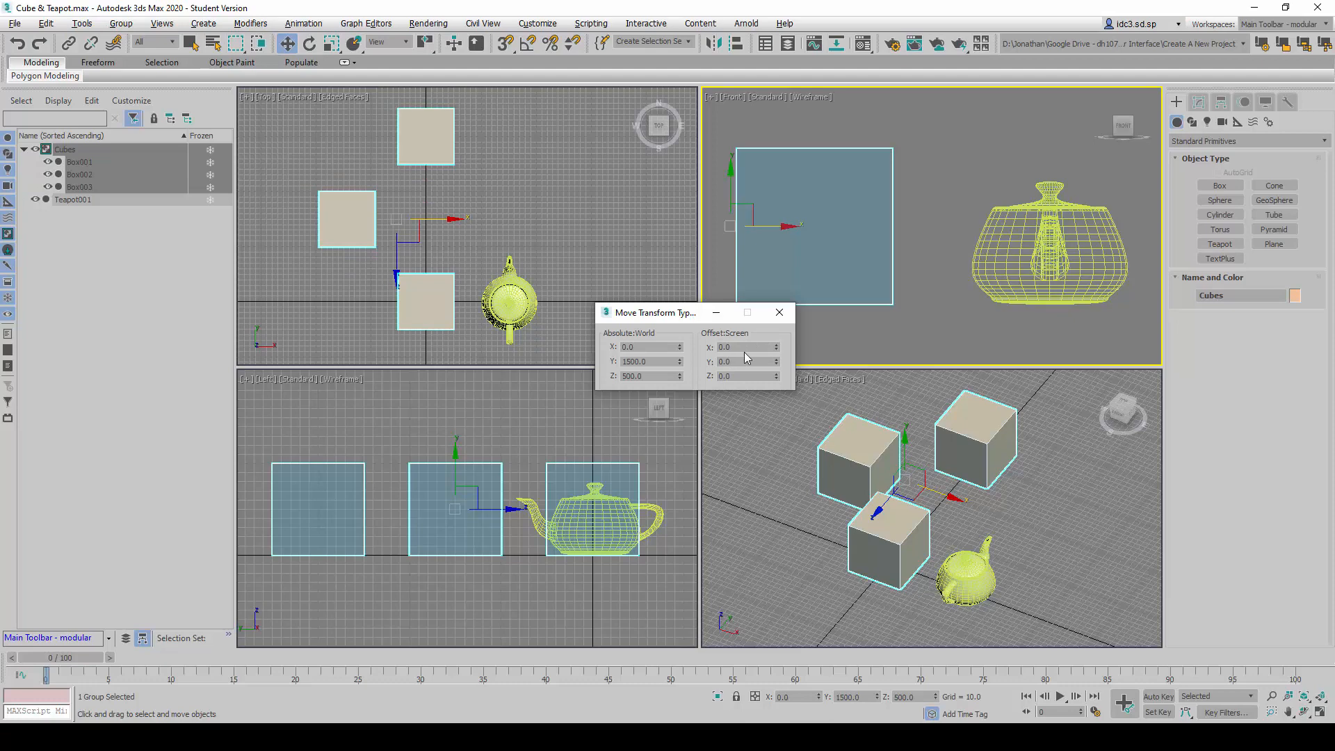
# With the Front viewport active, offset the Cubes group by 1000 along X and return it with an offset of -1000.
pyautogui.moveTo(744, 361); pyautogui.dragTo(702, 355)
pyautogui.write('1000')
pyautogui.press('Return')
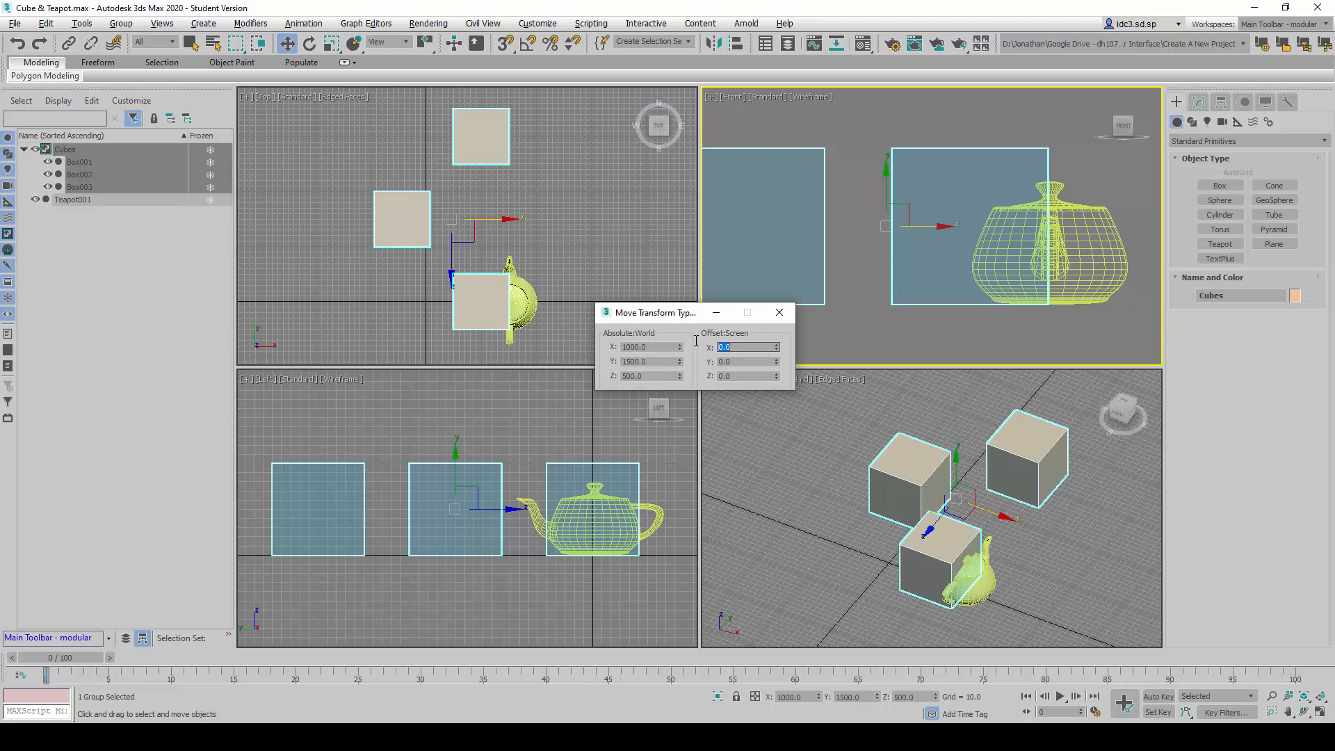
pyautogui.write('-1000')
pyautogui.press('Return')
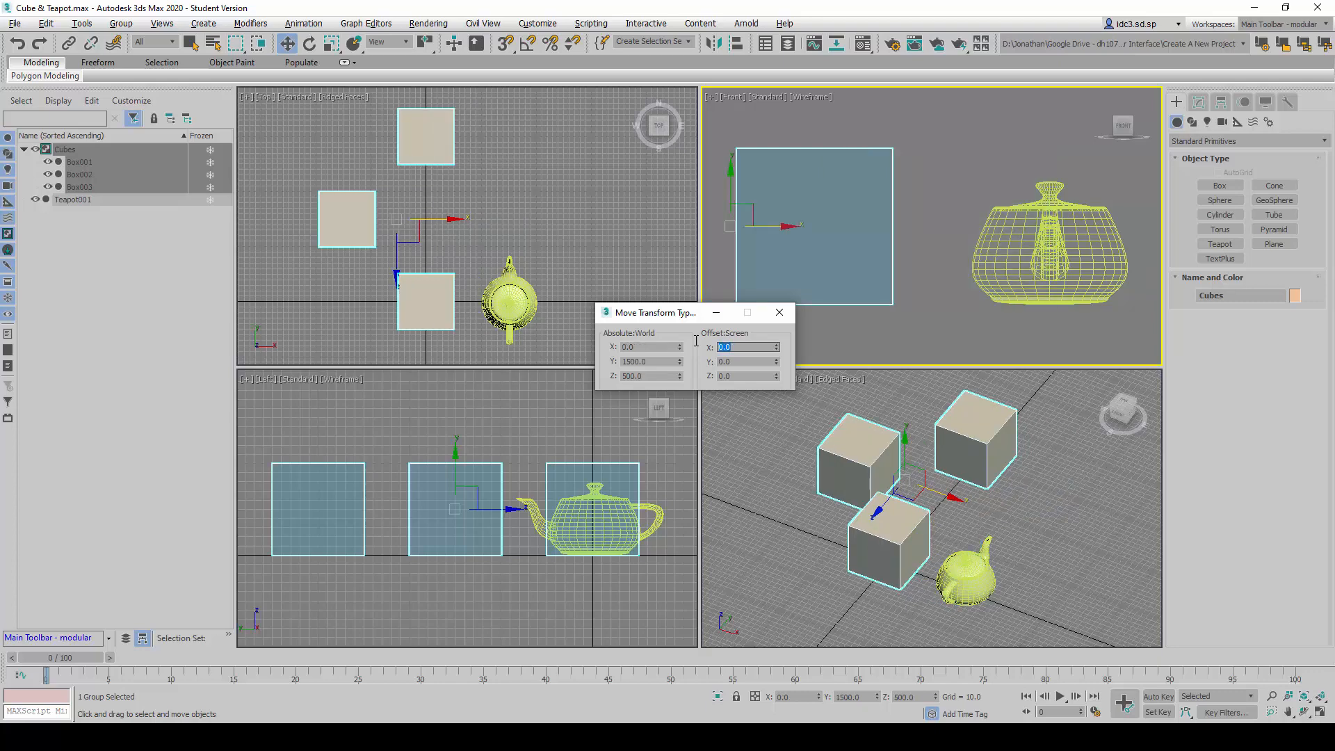